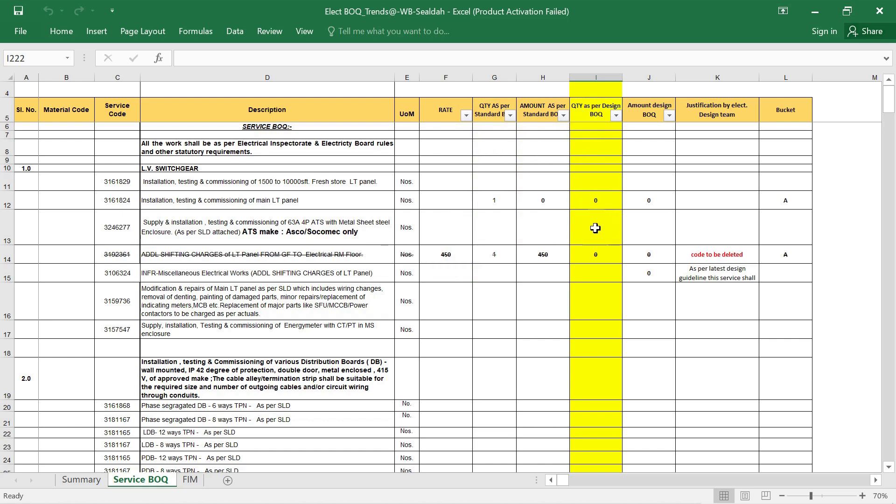
Step: Examine the QTY as per Design BOQ column and the design amount formula for the main LT panel on the Service BOQ sheet
{"action": "left_click", "coordinate": [597, 76]}
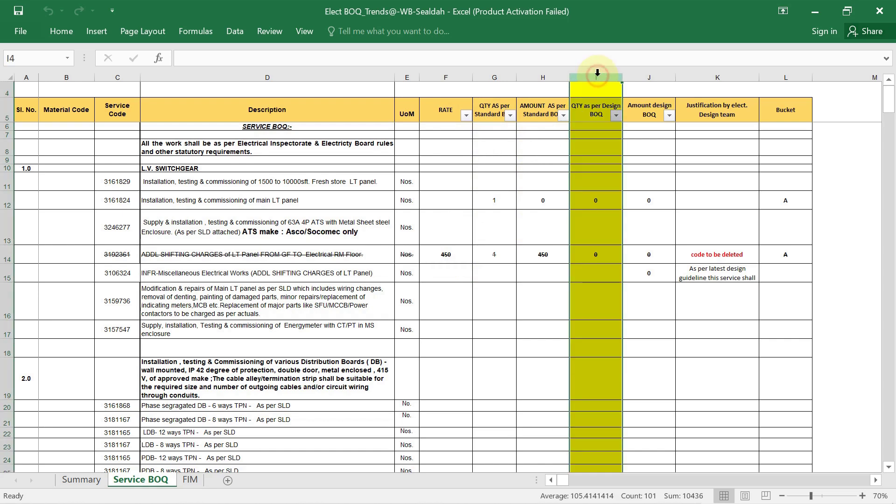
{"action": "left_click", "coordinate": [597, 213]}
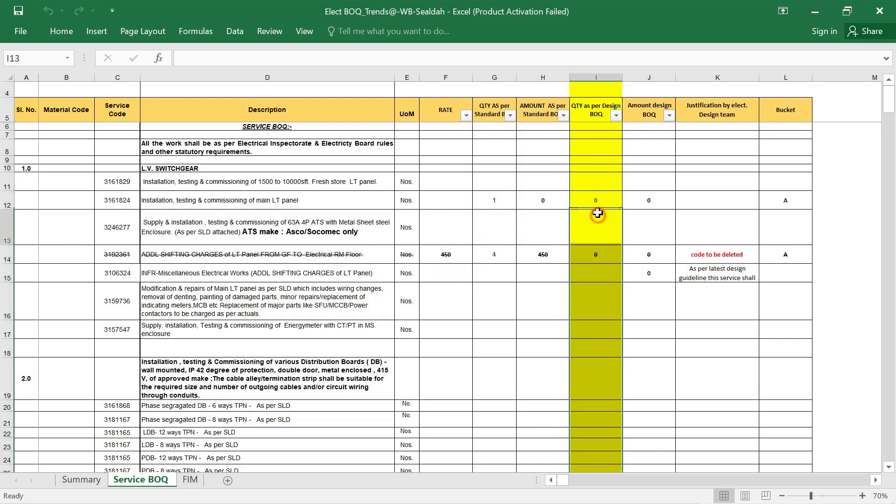
{"action": "left_click", "coordinate": [592, 74]}
{"action": "left_click", "coordinate": [591, 199]}
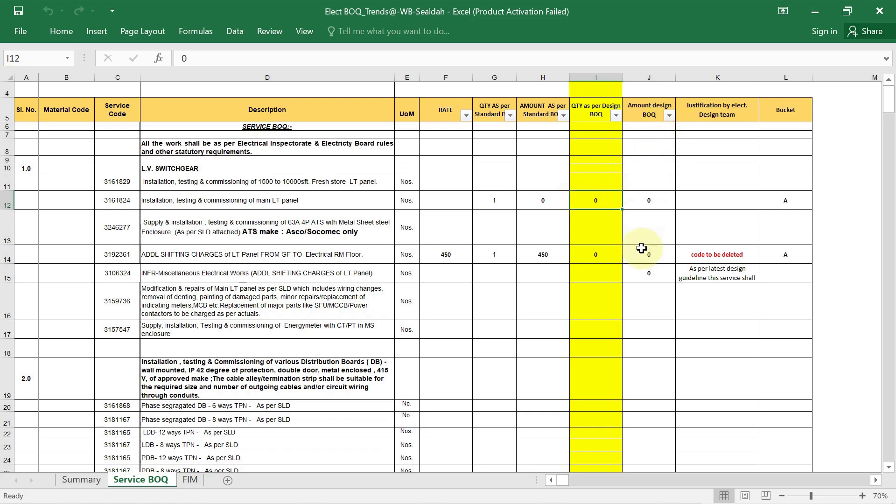
{"action": "left_click", "coordinate": [656, 203]}
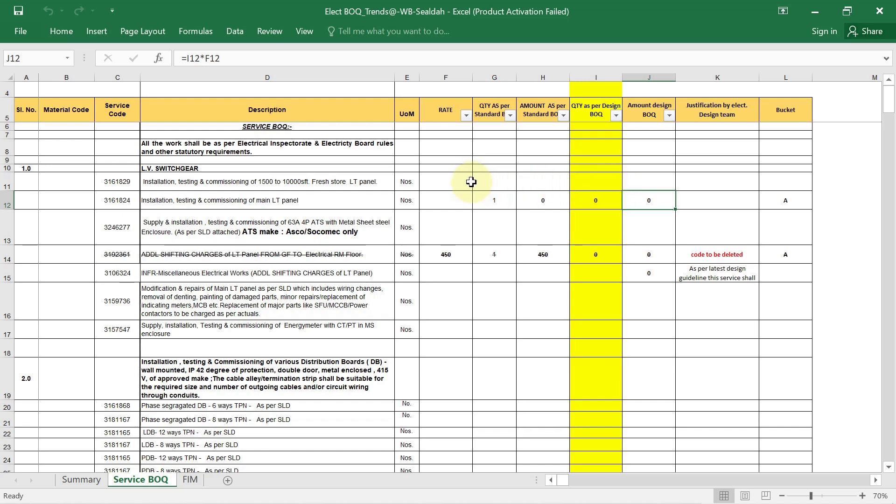
{"action": "left_click", "coordinate": [610, 195]}
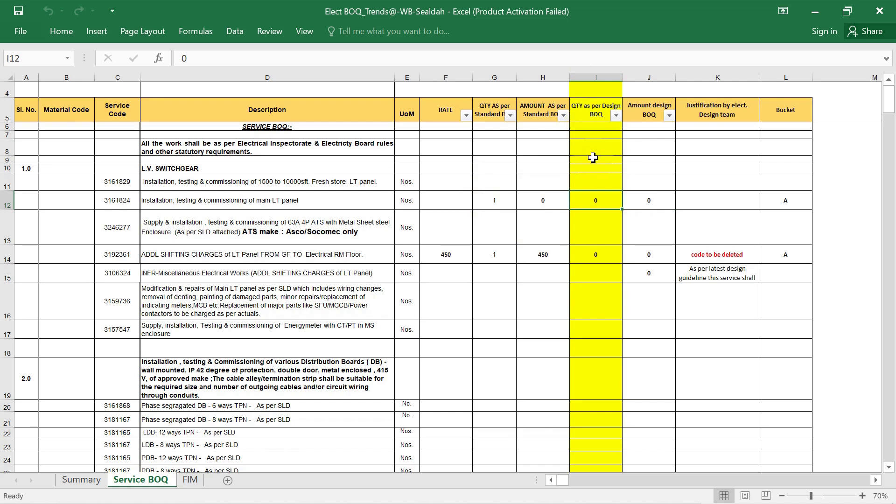
Step: Review the Service BOQ items from L.V. switchgear through distribution boards and inverter to the UPS, voltage stabiliser and DG set sections
{"action": "scroll", "coordinate": [210, 137], "scroll_direction": "down", "scroll_amount": 4}
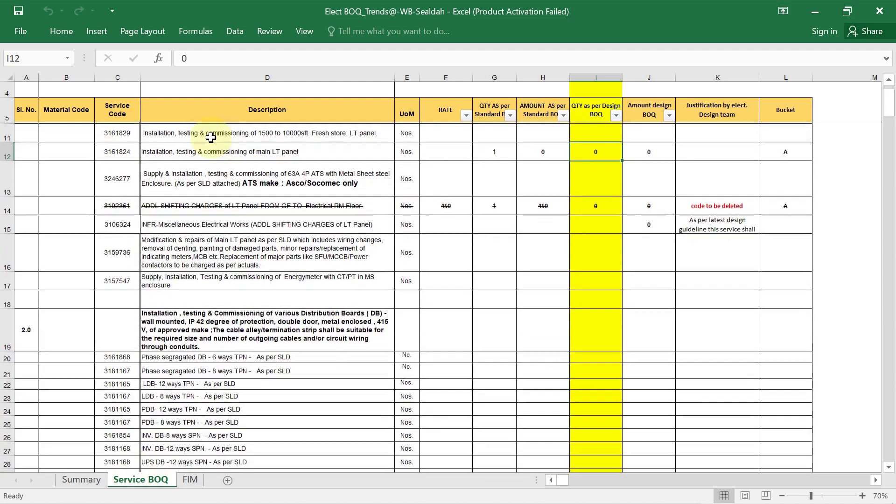
{"action": "scroll", "coordinate": [219, 173], "scroll_direction": "up", "scroll_amount": 2}
{"action": "scroll", "coordinate": [224, 186], "scroll_direction": "up", "scroll_amount": 2}
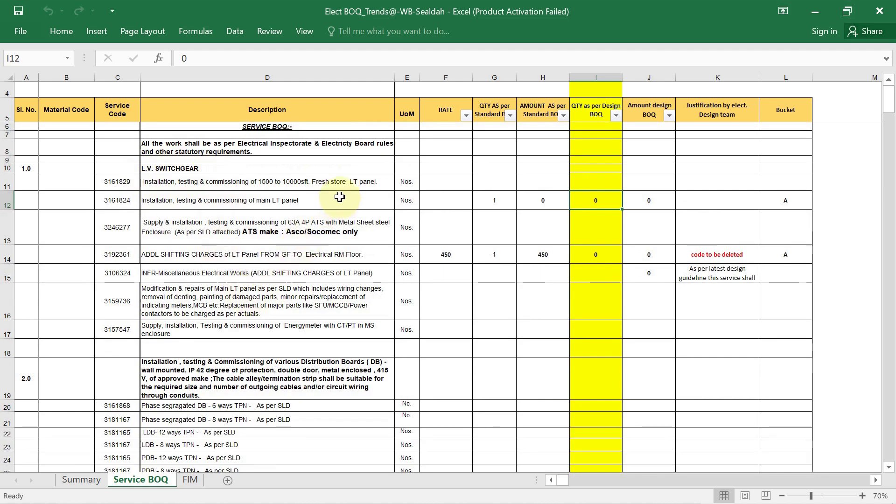
{"action": "scroll", "coordinate": [343, 210], "scroll_direction": "down", "scroll_amount": 4}
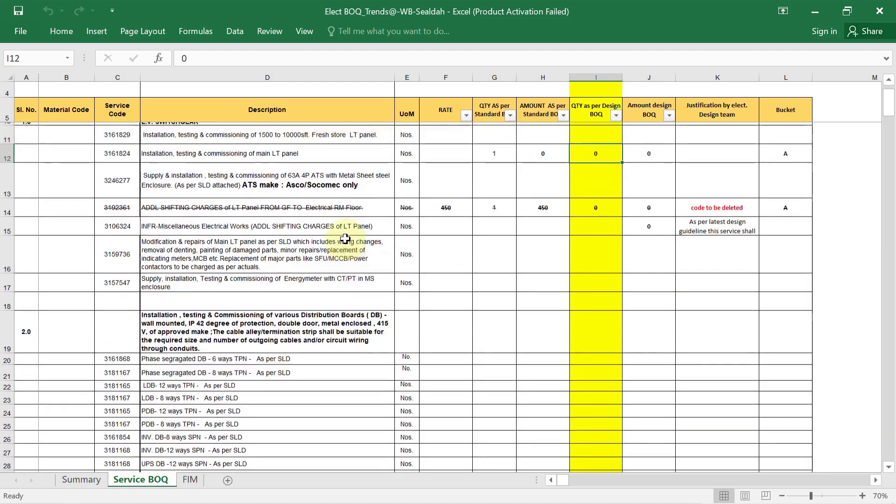
{"action": "scroll", "coordinate": [345, 239], "scroll_direction": "down", "scroll_amount": 2}
{"action": "scroll", "coordinate": [344, 233], "scroll_direction": "up", "scroll_amount": 4}
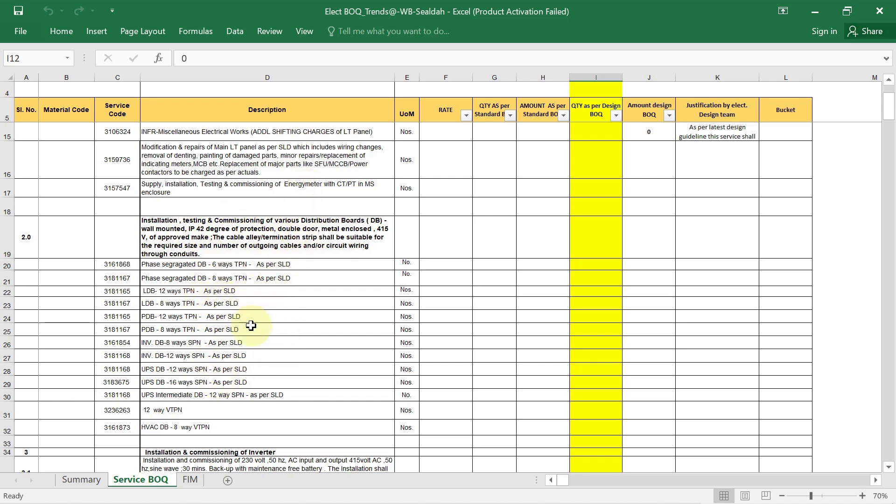
{"action": "scroll", "coordinate": [329, 231], "scroll_direction": "down", "scroll_amount": 2}
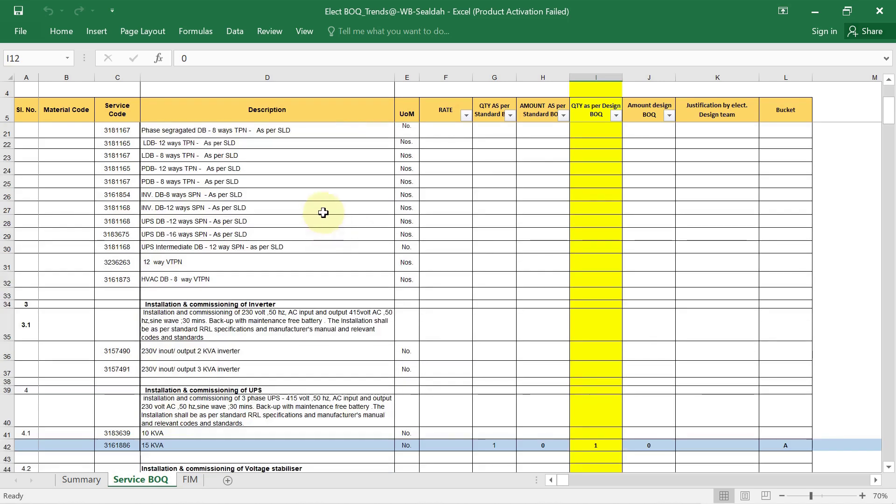
{"action": "scroll", "coordinate": [323, 213], "scroll_direction": "down", "scroll_amount": 2}
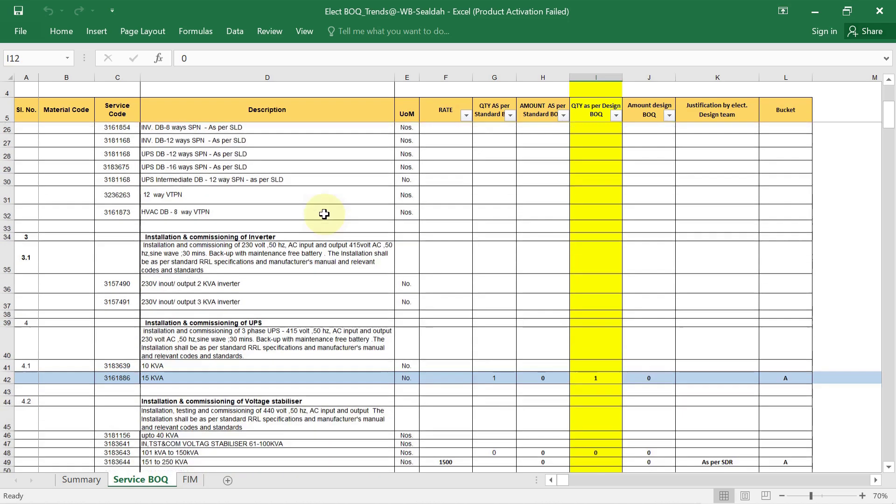
{"action": "scroll", "coordinate": [325, 214], "scroll_direction": "down", "scroll_amount": 2}
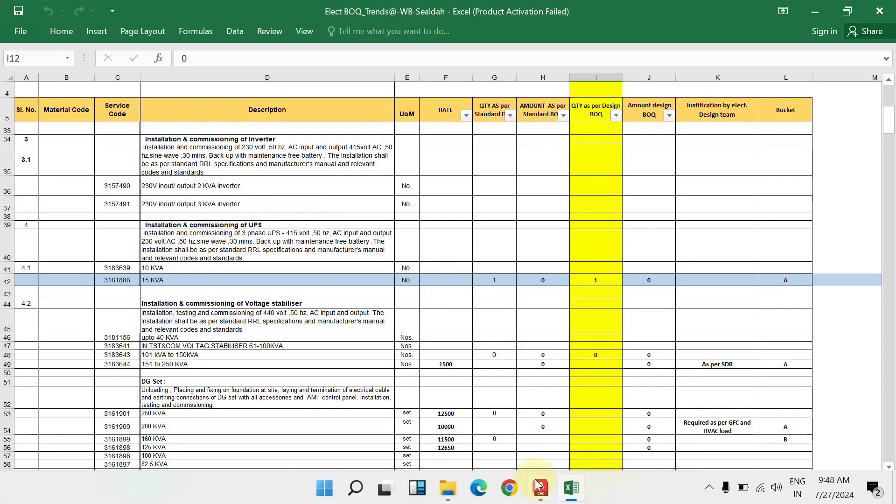
Step: Switch to the Equipment Layout drawing in AutoCAD and inspect the UPS rating in the electrical room marked UPS LOCATION
{"action": "mouse_move", "coordinate": [539, 487]}
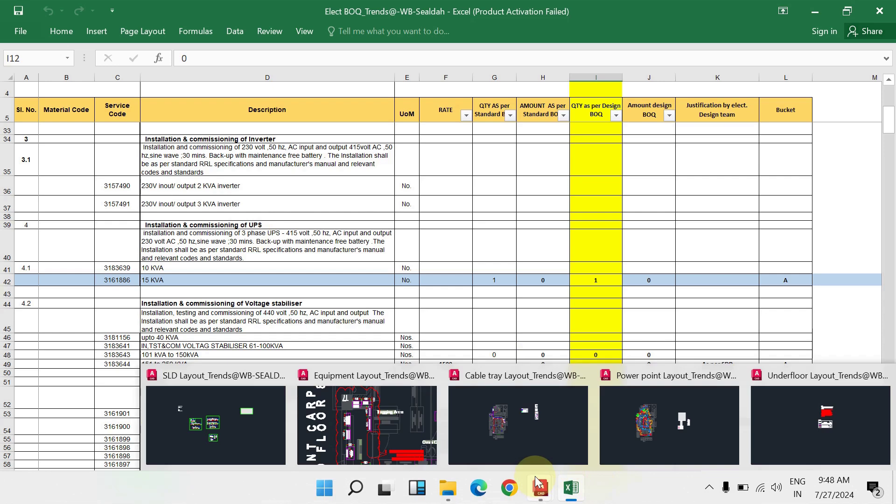
{"action": "left_click", "coordinate": [369, 439]}
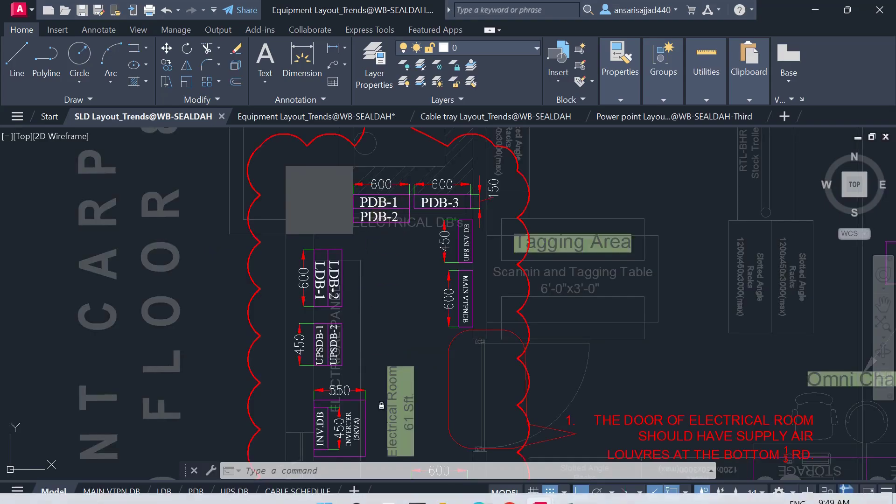
{"action": "scroll", "coordinate": [357, 200], "scroll_direction": "down", "scroll_amount": 6}
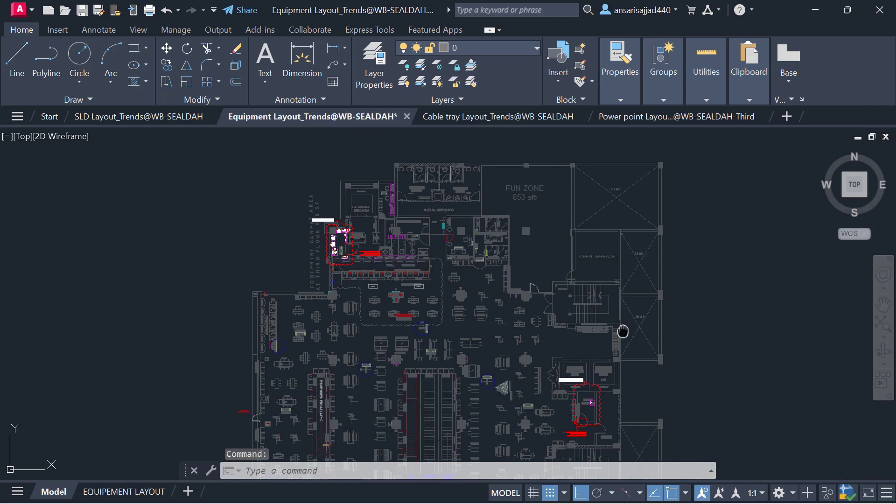
{"action": "left_click_drag", "start_coordinate": [622, 332], "coordinate": [542, 227]}
{"action": "scroll", "coordinate": [513, 291], "scroll_direction": "up", "scroll_amount": 5}
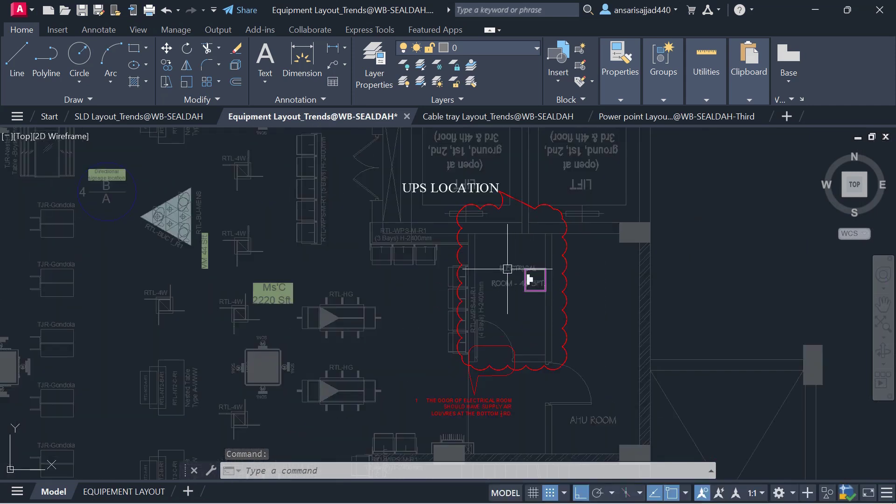
{"action": "scroll", "coordinate": [521, 309], "scroll_direction": "up", "scroll_amount": 2}
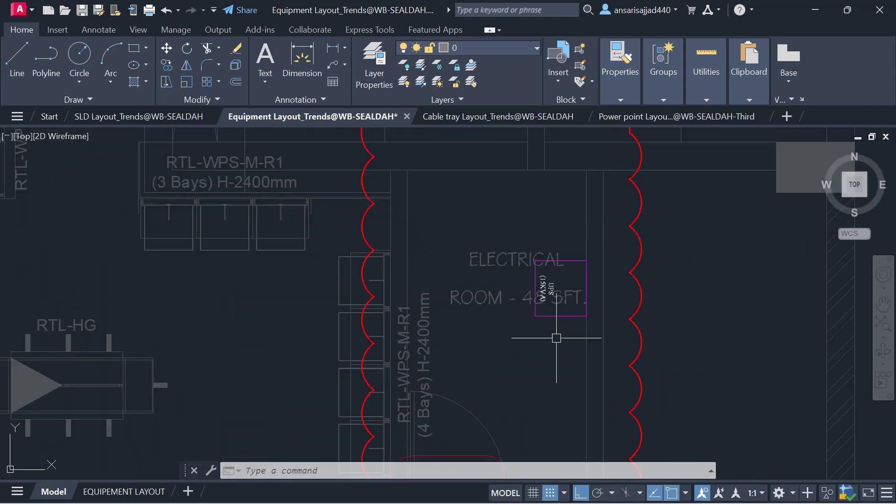
{"action": "scroll", "coordinate": [576, 222], "scroll_direction": "up", "scroll_amount": 2}
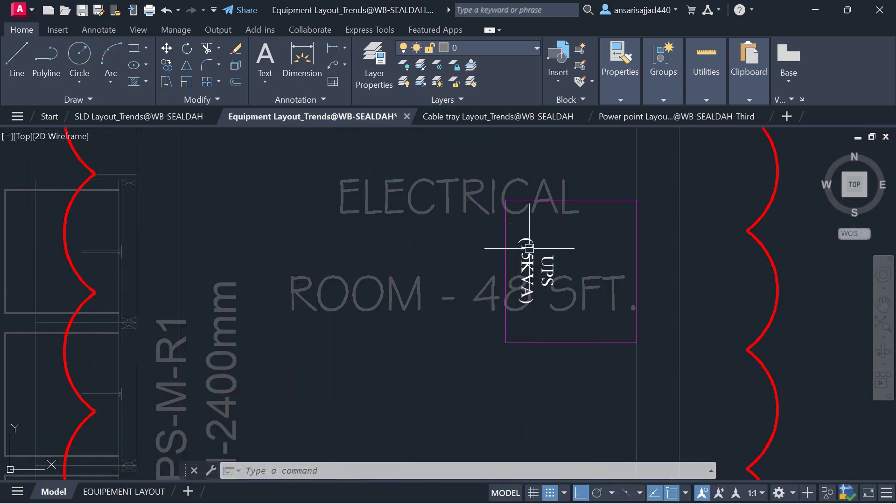
{"action": "scroll", "coordinate": [514, 271], "scroll_direction": "up", "scroll_amount": 2}
{"action": "scroll", "coordinate": [515, 275], "scroll_direction": "down", "scroll_amount": 5}
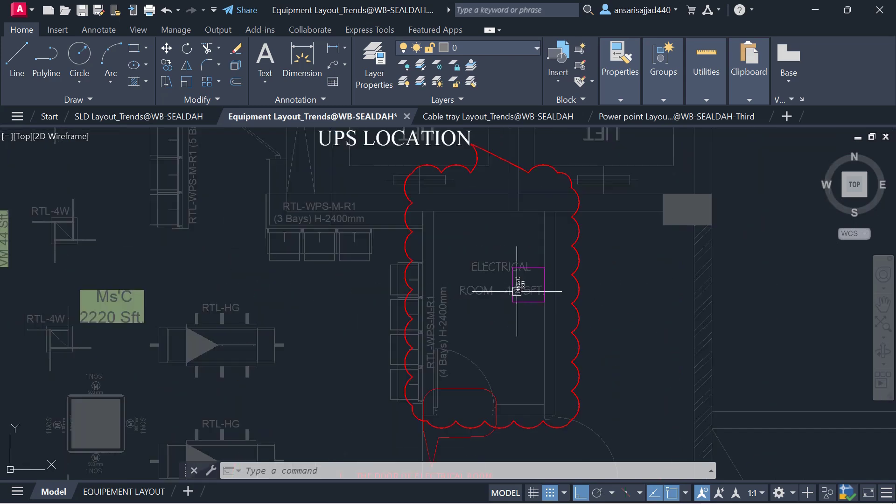
Step: Return to the Excel BOQ workbook and enter 1 as the design quantity for the 15 KVA UPS
{"action": "left_click", "coordinate": [573, 488]}
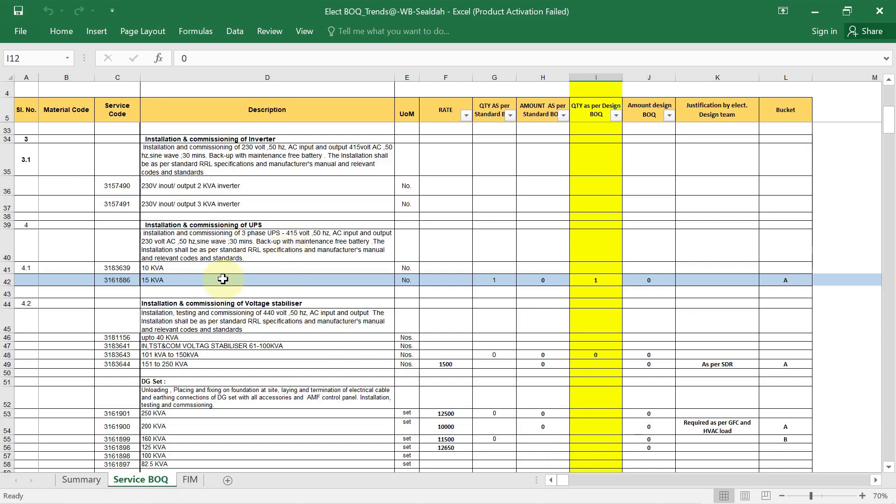
{"action": "left_click", "coordinate": [169, 270]}
{"action": "left_click", "coordinate": [168, 288]}
{"action": "left_click", "coordinate": [177, 267]}
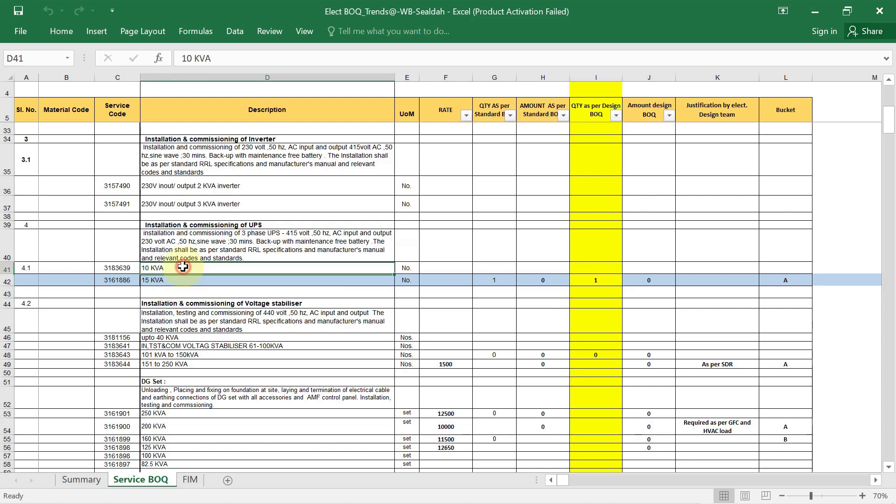
{"action": "left_click", "coordinate": [180, 281]}
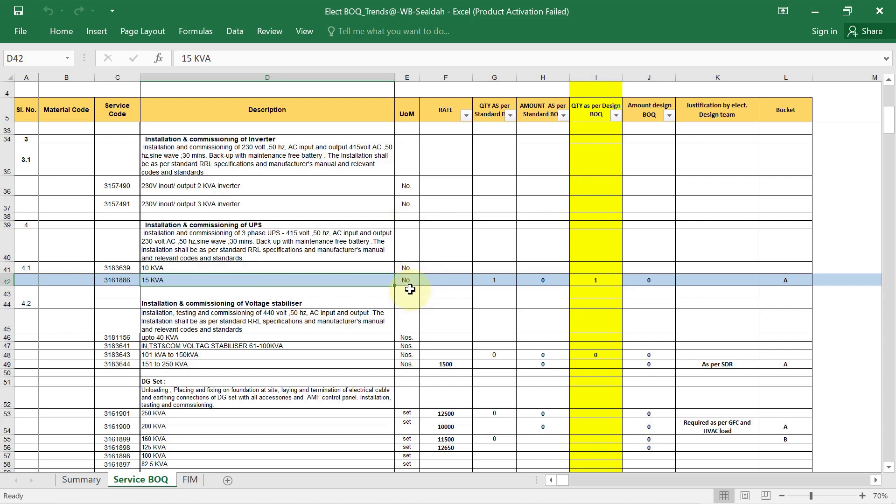
{"action": "left_click", "coordinate": [594, 279]}
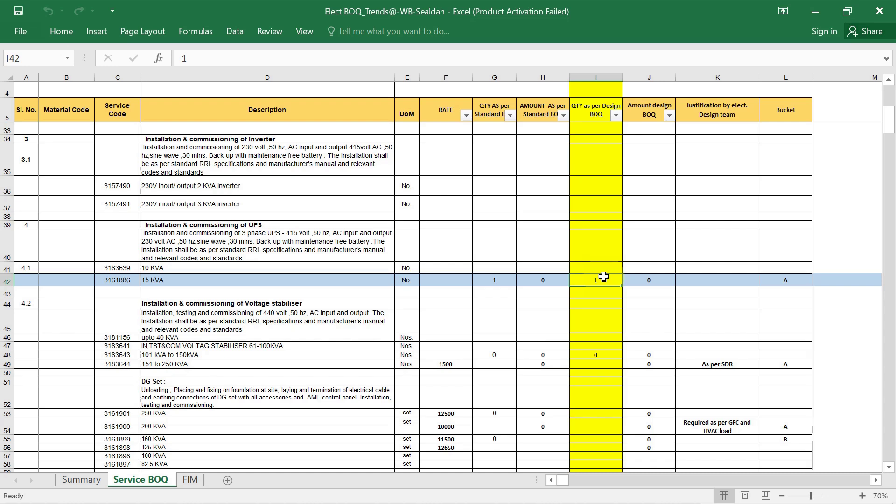
{"action": "left_click", "coordinate": [519, 313]}
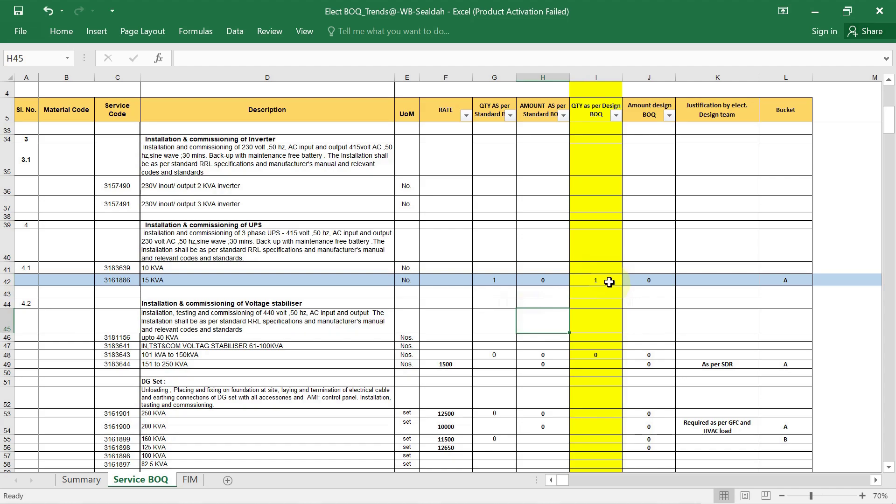
Step: Look through the Service BOQ down to the Lighting DB (8 Way TPN) and Lighting DB (12 Way TPN) sections
{"action": "scroll", "coordinate": [607, 270], "scroll_direction": "down", "scroll_amount": 5}
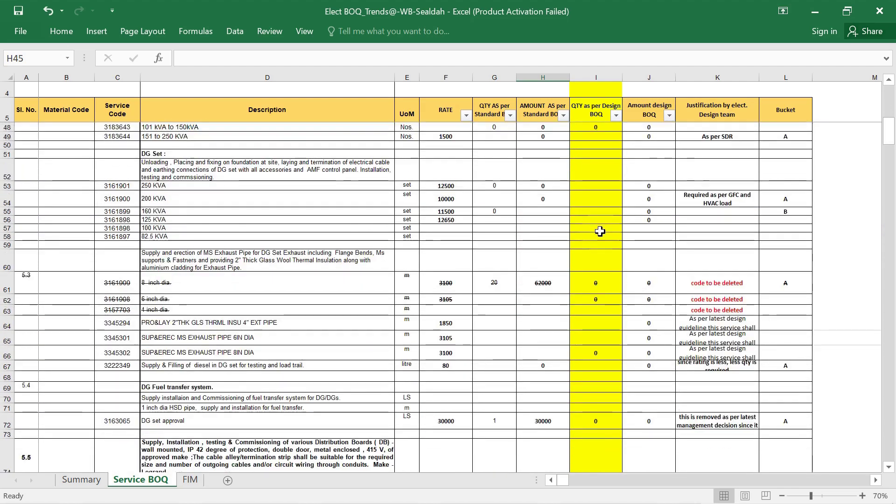
{"action": "scroll", "coordinate": [601, 231], "scroll_direction": "down", "scroll_amount": 11}
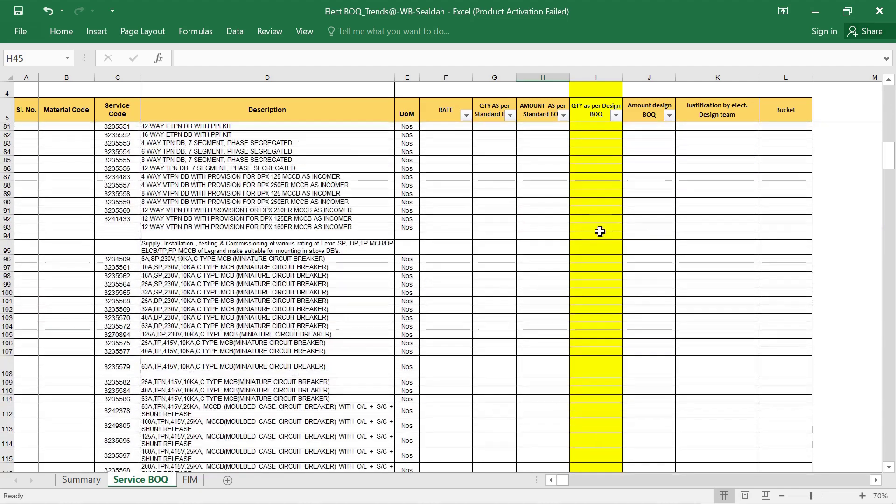
{"action": "scroll", "coordinate": [600, 232], "scroll_direction": "down", "scroll_amount": 12}
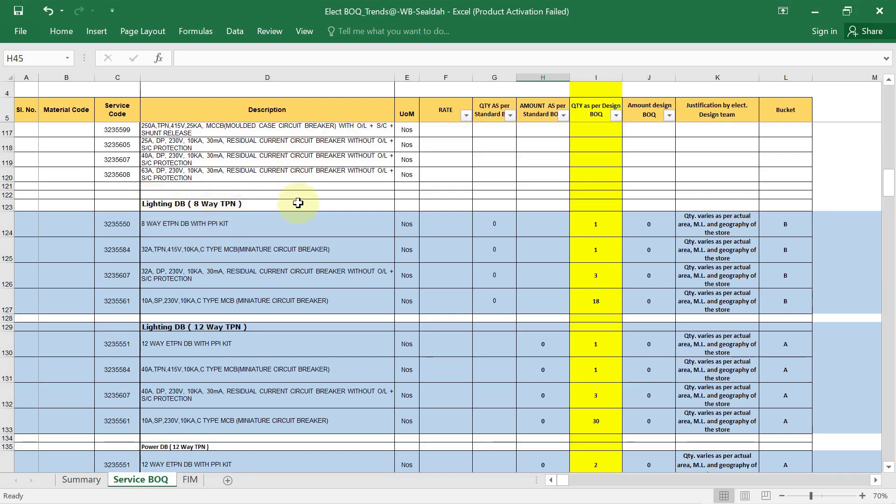
Step: Switch back to the Equipment Layout drawing in AutoCAD and examine the LDB, PDB, UPSDB and other distribution boards in the electrical room
{"action": "mouse_move", "coordinate": [544, 488]}
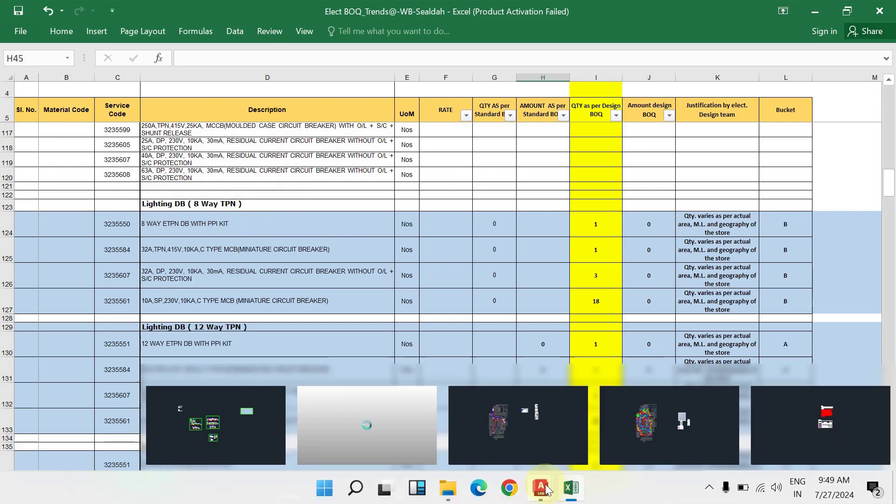
{"action": "left_click", "coordinate": [366, 430]}
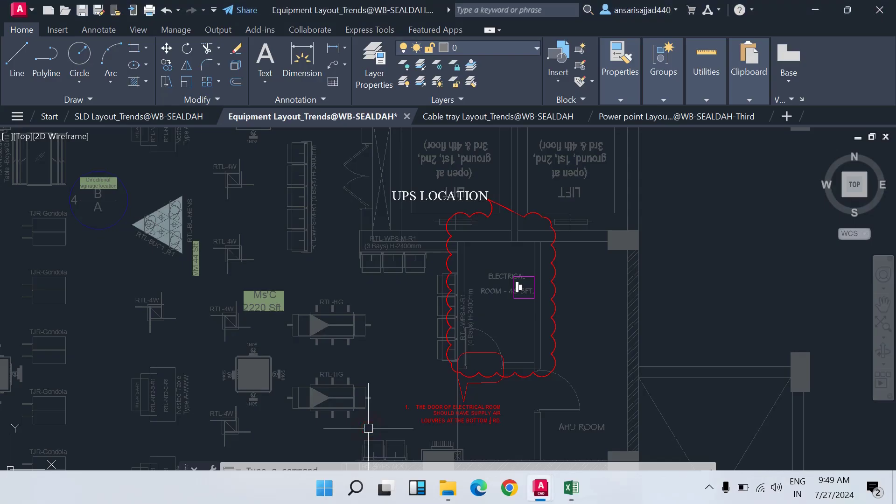
{"action": "scroll", "coordinate": [516, 286], "scroll_direction": "down", "scroll_amount": 5}
{"action": "scroll", "coordinate": [168, 198], "scroll_direction": "down", "scroll_amount": 3}
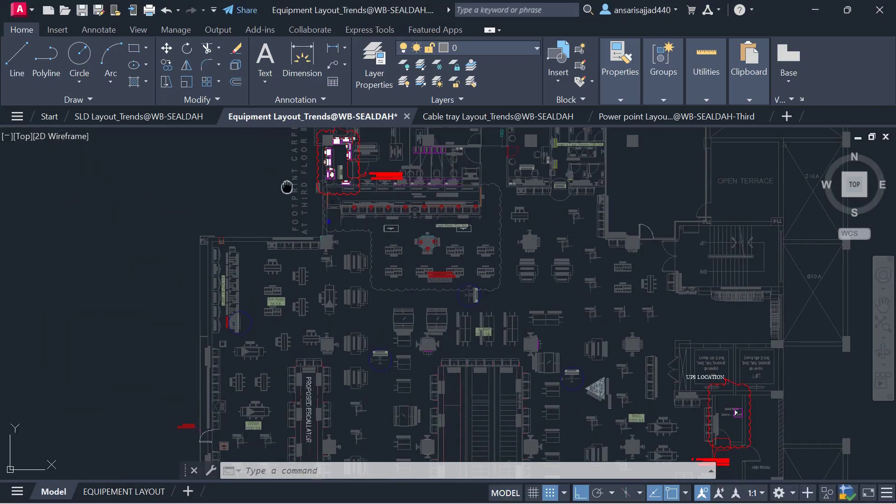
{"action": "scroll", "coordinate": [294, 228], "scroll_direction": "up", "scroll_amount": 8}
{"action": "scroll", "coordinate": [298, 227], "scroll_direction": "up", "scroll_amount": 2}
{"action": "scroll", "coordinate": [300, 280], "scroll_direction": "down", "scroll_amount": 5}
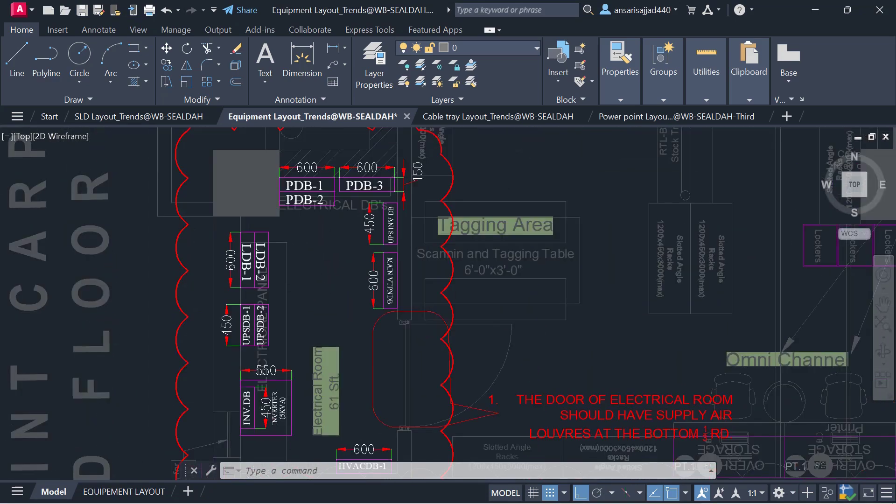
{"action": "scroll", "coordinate": [224, 260], "scroll_direction": "up", "scroll_amount": 4}
{"action": "scroll", "coordinate": [338, 263], "scroll_direction": "down", "scroll_amount": 8}
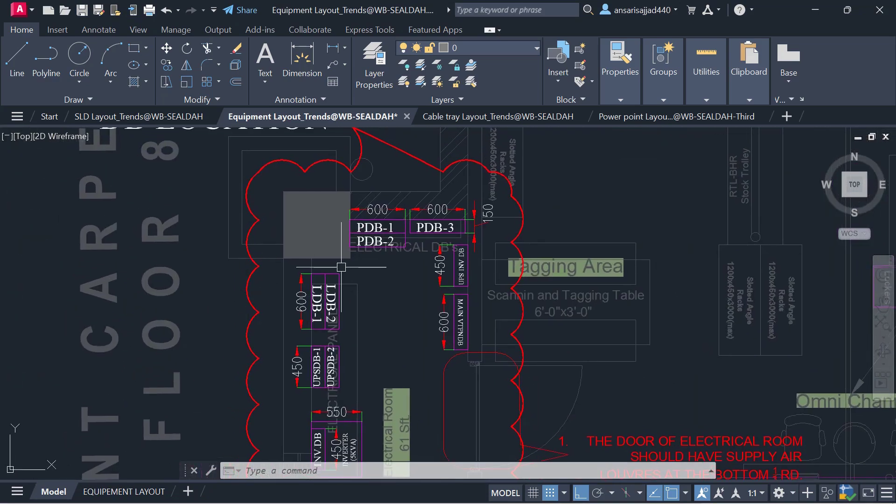
{"action": "scroll", "coordinate": [341, 267], "scroll_direction": "down", "scroll_amount": 3}
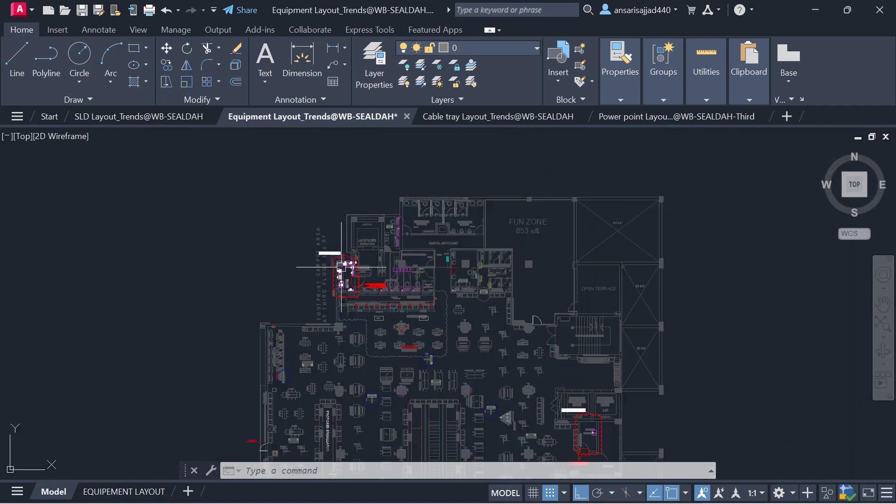
{"action": "mouse_move", "coordinate": [571, 488]}
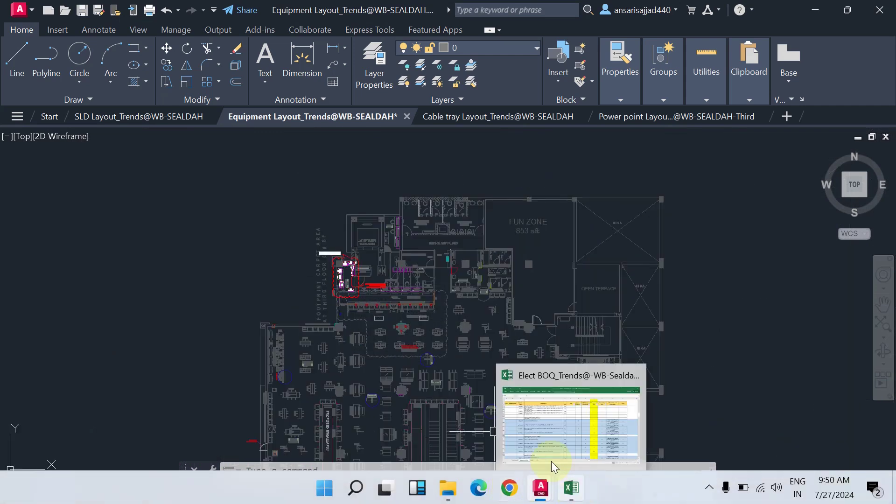
{"action": "left_click_drag", "start_coordinate": [504, 410], "coordinate": [445, 384]}
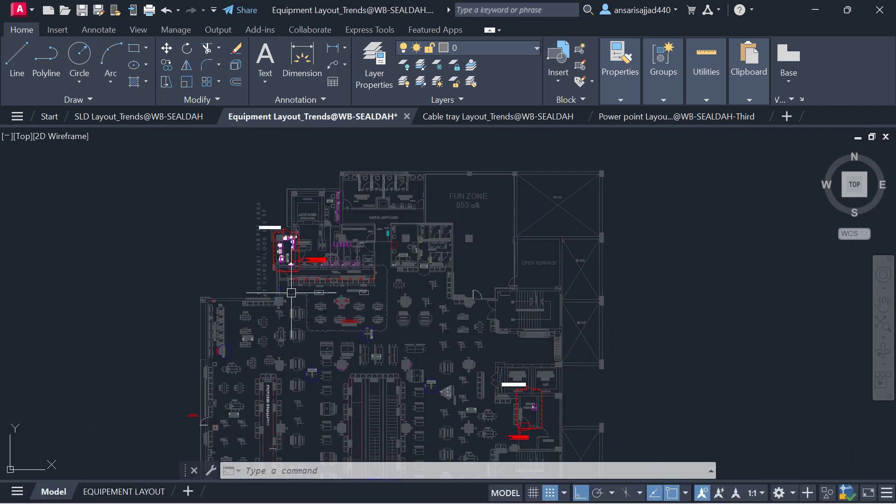
Step: Inspect the LDB-1 and LDB-2 boards in the electrical room and check the 8 way DB and 32A TPN MCB quantities in the Excel BOQ
{"action": "scroll", "coordinate": [285, 243], "scroll_direction": "up", "scroll_amount": 10}
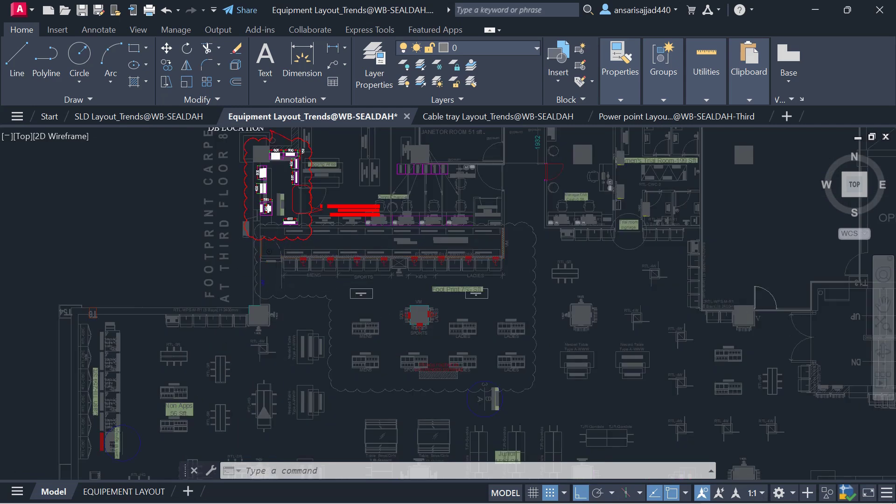
{"action": "scroll", "coordinate": [285, 207], "scroll_direction": "up", "scroll_amount": 2}
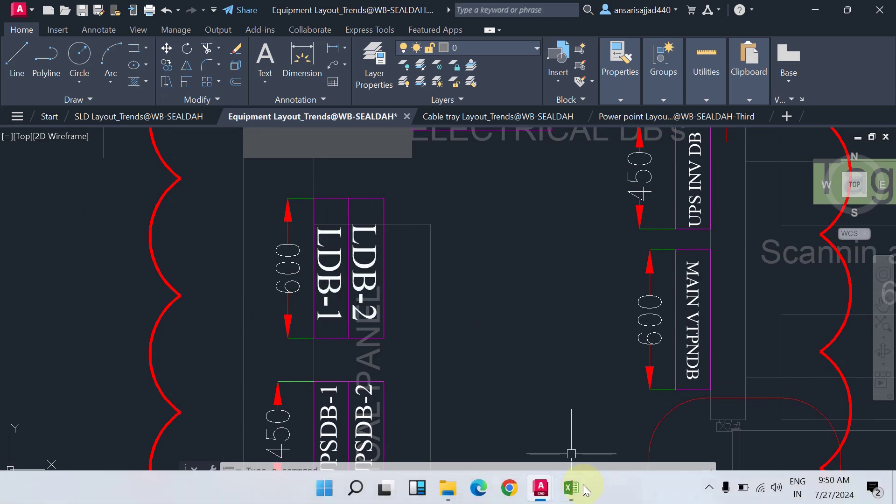
{"action": "left_click", "coordinate": [585, 490]}
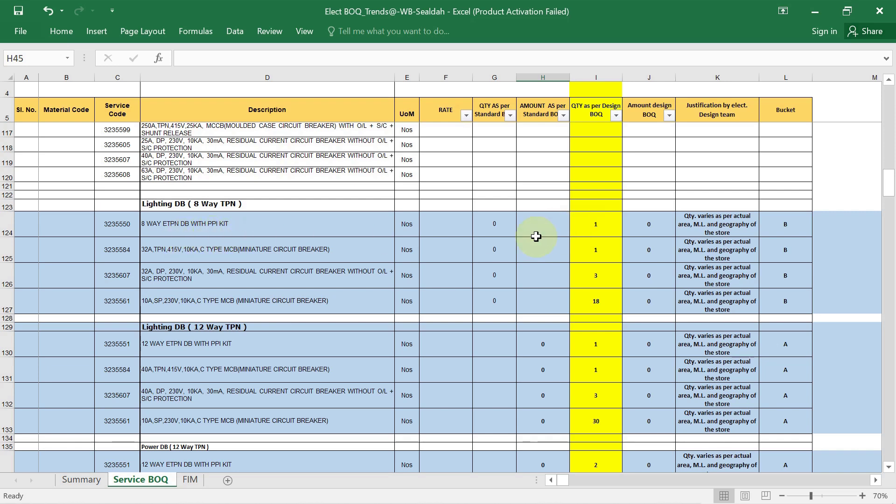
{"action": "left_click", "coordinate": [595, 230]}
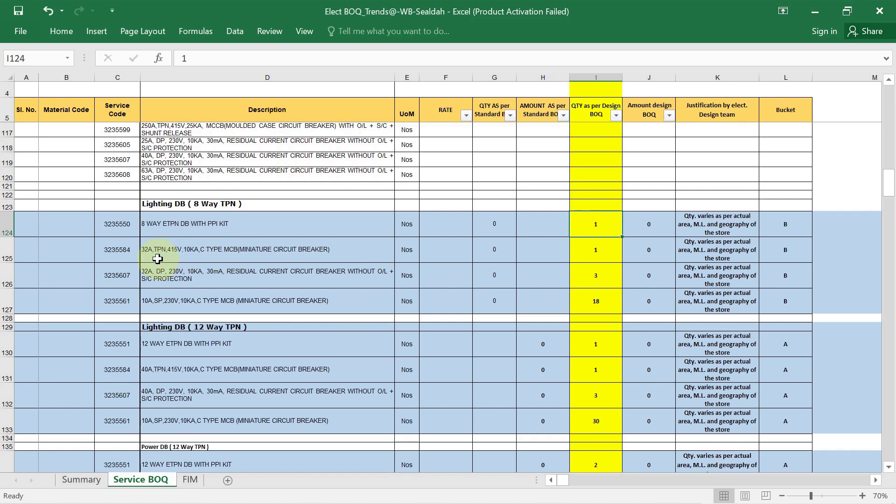
{"action": "left_click", "coordinate": [582, 251]}
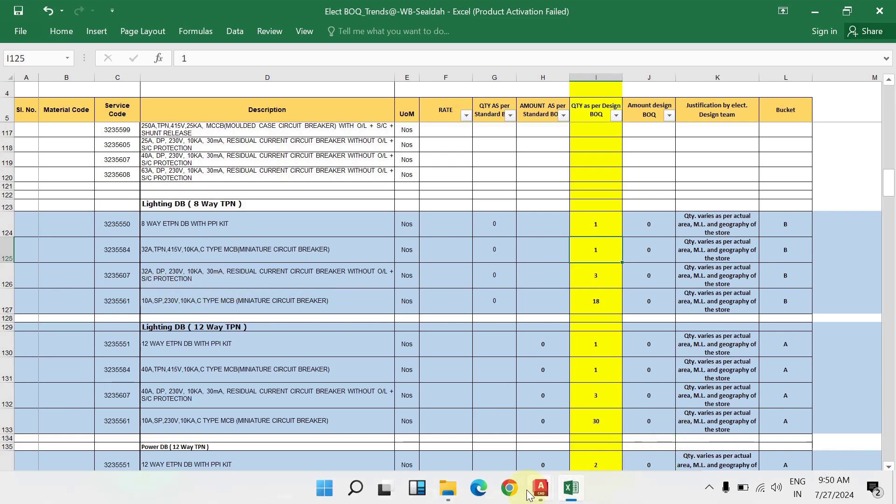
Step: Switch to the SLD Layout drawing in AutoCAD and examine the single-line diagrams of LDB 1-TF and LDB 2-TF with their incoming MCBs
{"action": "mouse_move", "coordinate": [529, 494]}
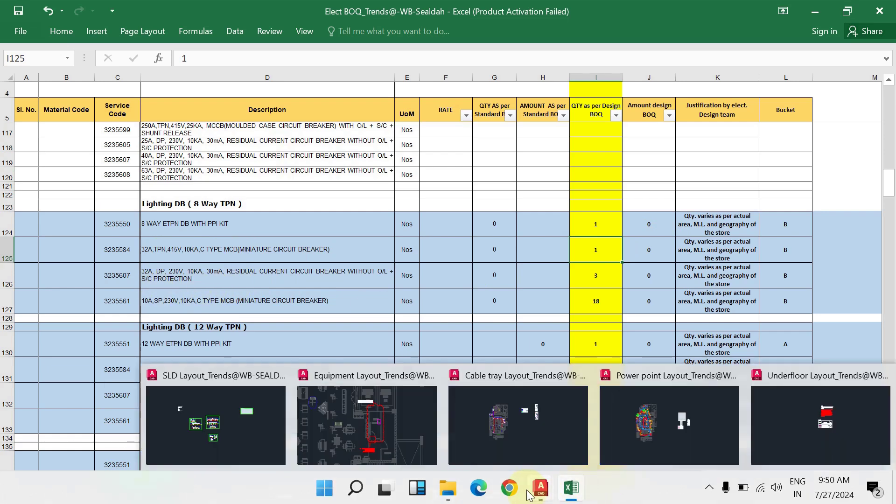
{"action": "left_click", "coordinate": [249, 419]}
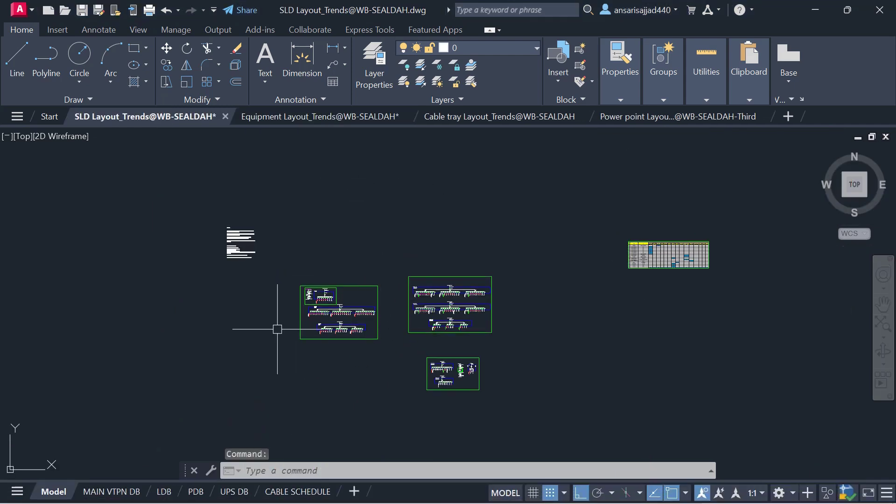
{"action": "scroll", "coordinate": [381, 308], "scroll_direction": "up", "scroll_amount": 10}
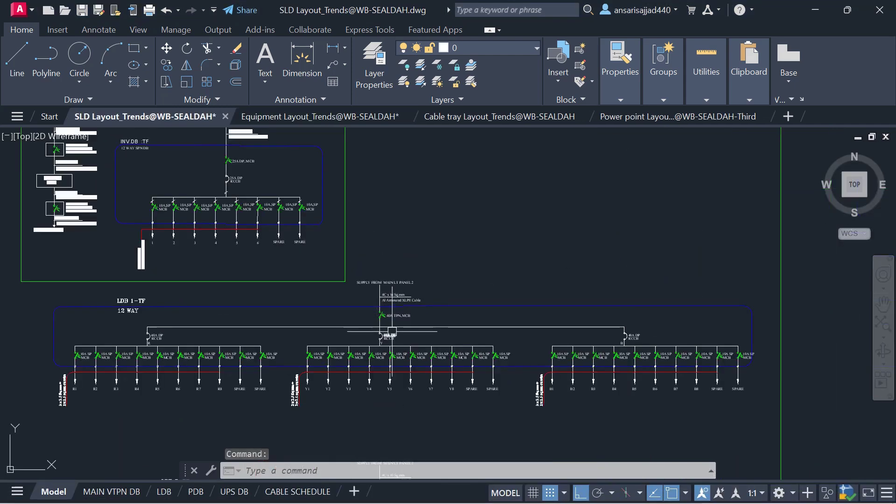
{"action": "scroll", "coordinate": [397, 324], "scroll_direction": "up", "scroll_amount": 4}
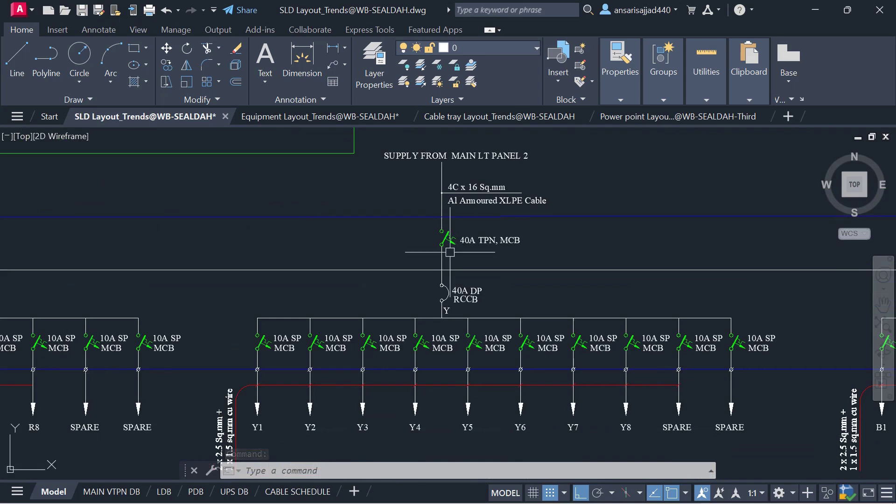
{"action": "scroll", "coordinate": [449, 253], "scroll_direction": "down", "scroll_amount": 3}
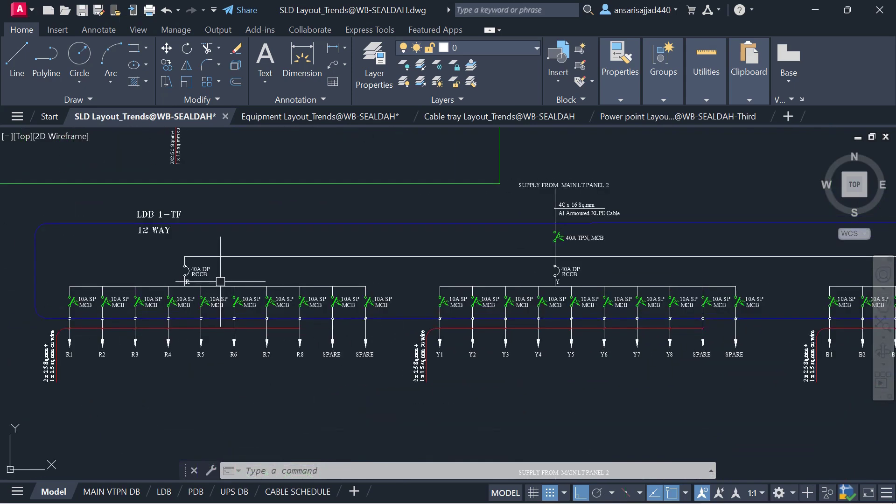
{"action": "scroll", "coordinate": [221, 282], "scroll_direction": "up", "scroll_amount": 3}
{"action": "scroll", "coordinate": [420, 317], "scroll_direction": "down", "scroll_amount": 6}
{"action": "scroll", "coordinate": [456, 300], "scroll_direction": "up", "scroll_amount": 5}
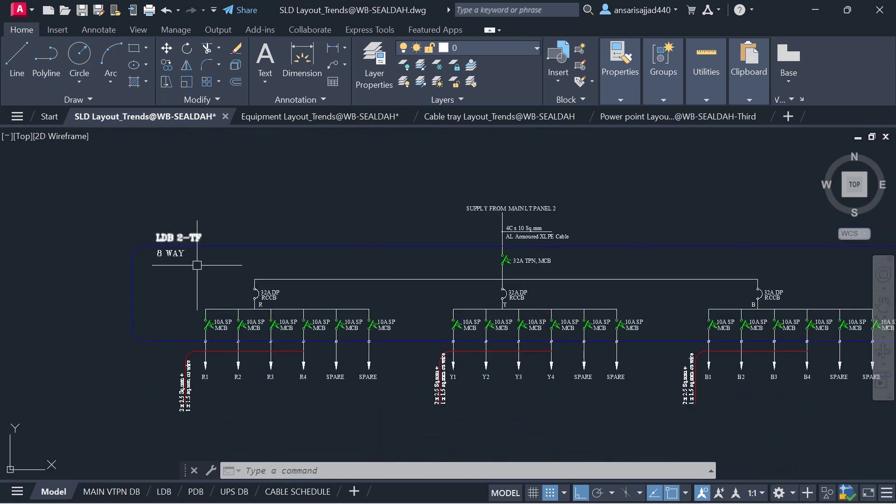
{"action": "scroll", "coordinate": [452, 240], "scroll_direction": "up", "scroll_amount": 3}
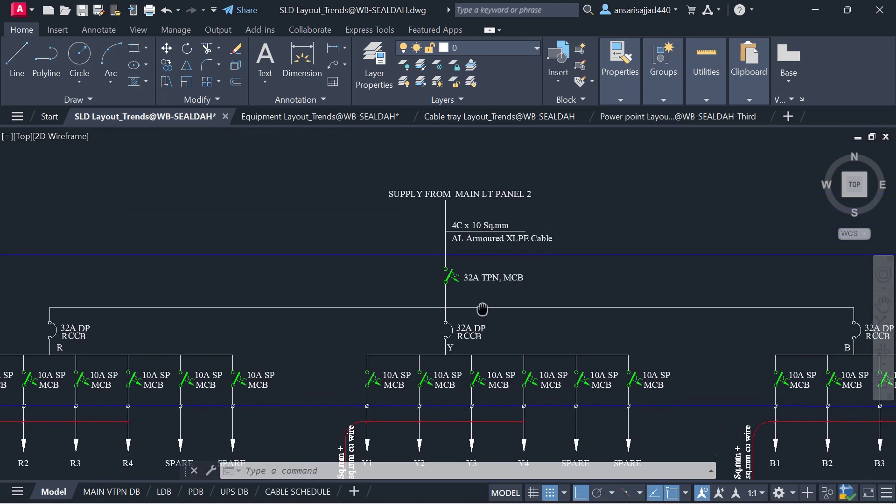
Step: Return to the Excel BOQ workbook and check the design quantities of the 32A TPN MCB and the 8 way ETPN DB
{"action": "mouse_move", "coordinate": [567, 492]}
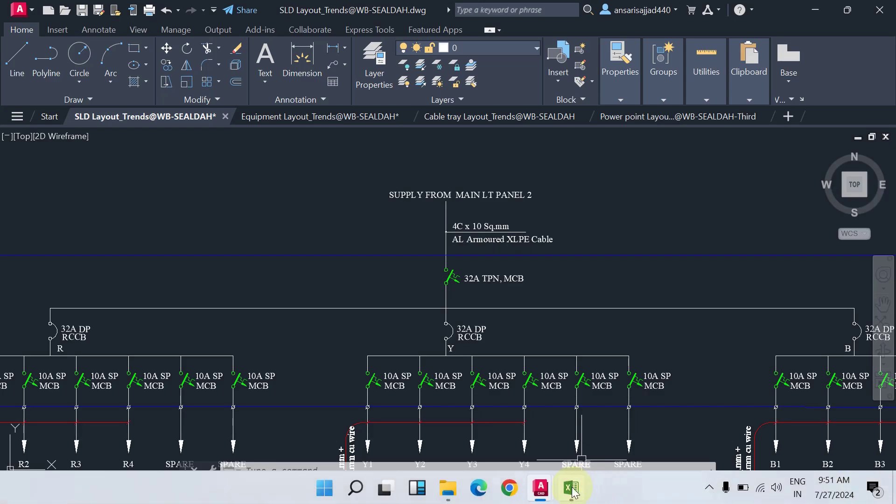
{"action": "left_click", "coordinate": [571, 488]}
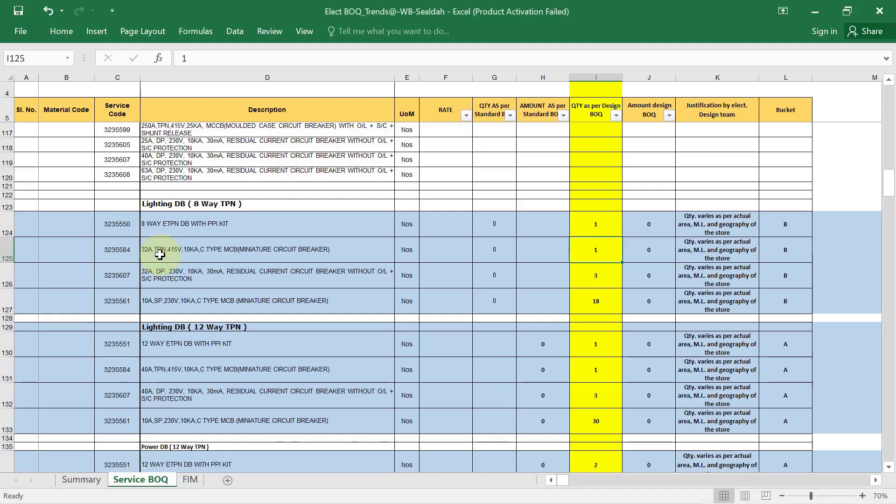
{"action": "left_click", "coordinate": [591, 258]}
{"action": "left_click", "coordinate": [596, 219]}
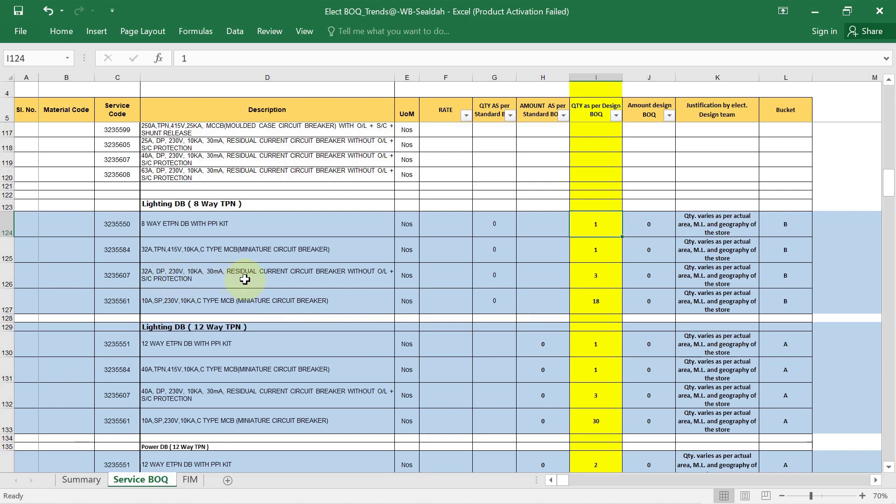
Step: Examine the 32A DP RCCBs of LDB 2-TF in the AutoCAD SLD drawing and compare them with their design quantity in the Excel BOQ
{"action": "mouse_move", "coordinate": [621, 466]}
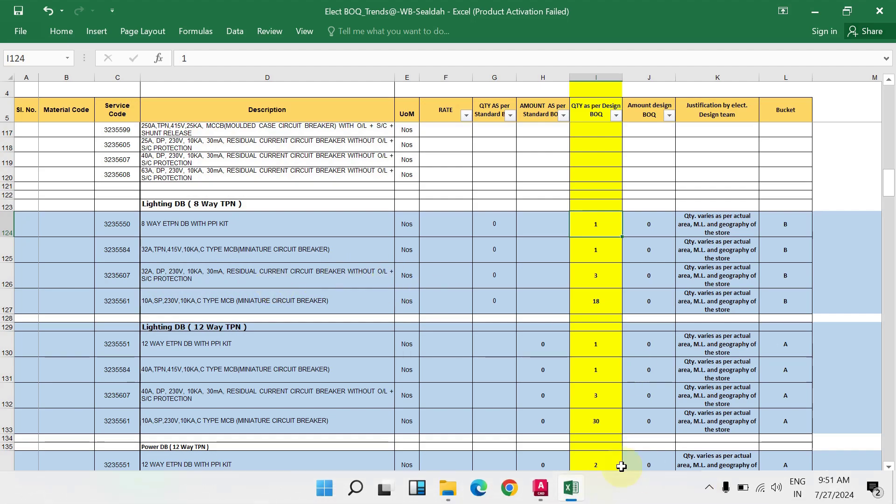
{"action": "mouse_move", "coordinate": [551, 494]}
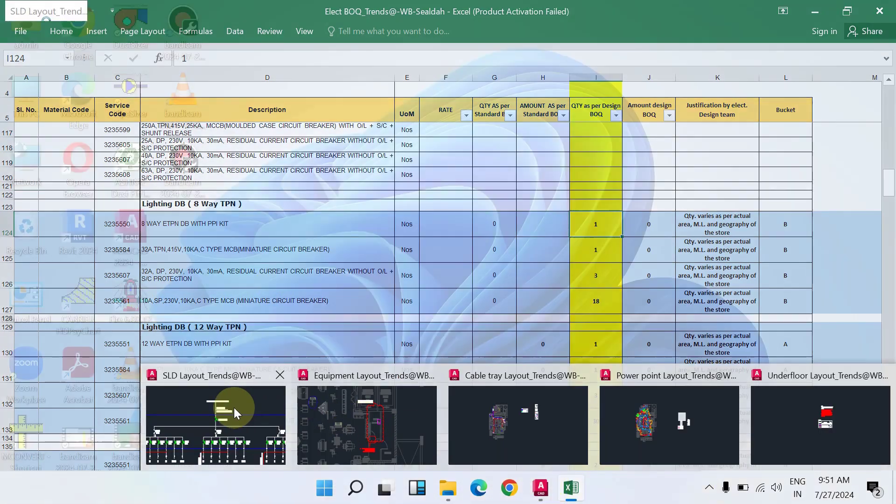
{"action": "left_click", "coordinate": [234, 407]}
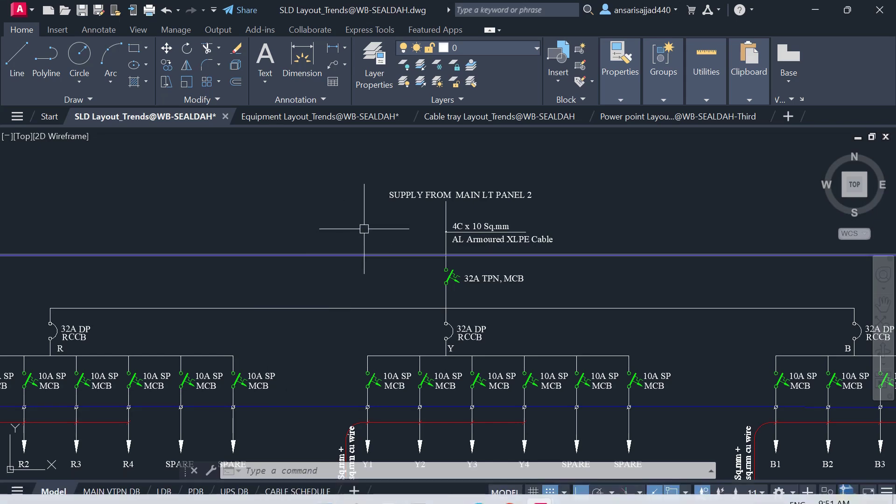
{"action": "left_click_drag", "start_coordinate": [387, 308], "coordinate": [451, 246]}
{"action": "scroll", "coordinate": [124, 262], "scroll_direction": "up", "scroll_amount": 2}
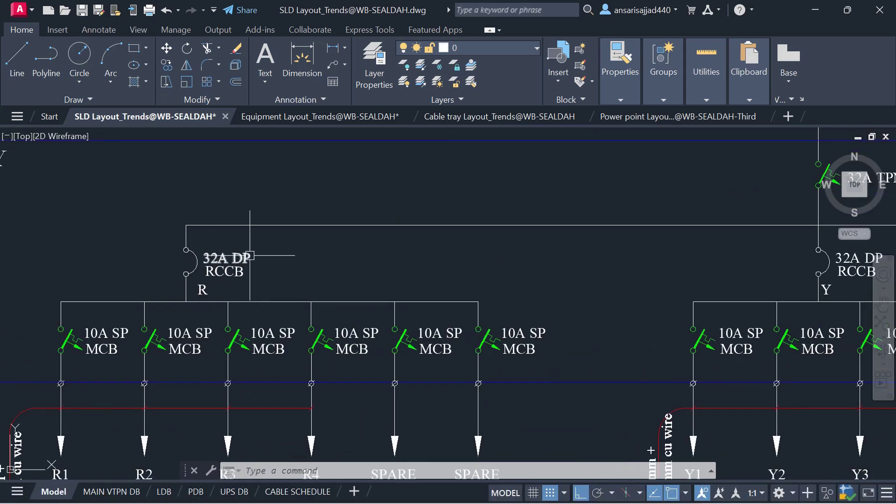
{"action": "scroll", "coordinate": [227, 284], "scroll_direction": "down", "scroll_amount": 4}
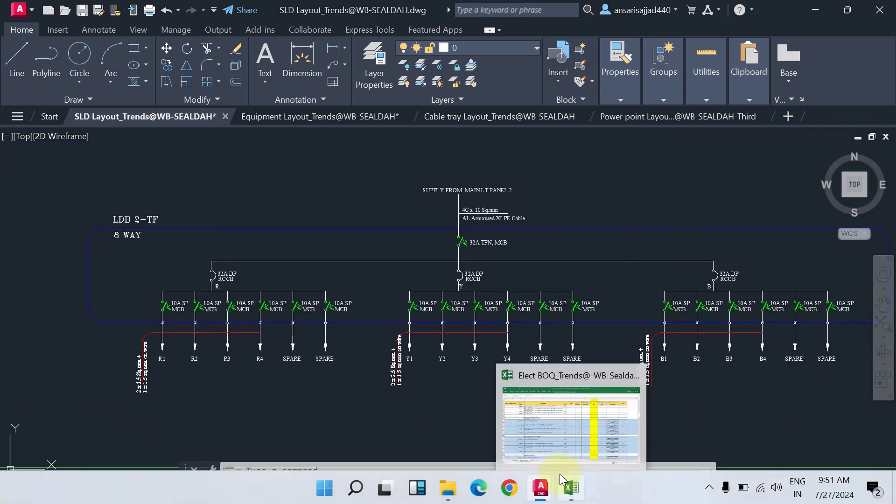
{"action": "left_click", "coordinate": [559, 474]}
{"action": "left_click", "coordinate": [602, 272]}
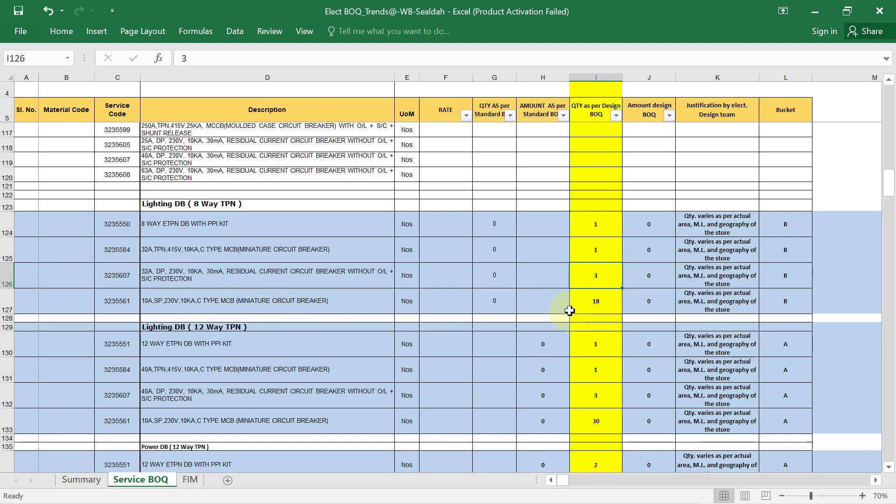
Step: Count the 10A SP MCBs on the R, Y and B phases of LDB 2-TF in AutoCAD and compare with the 8 way section in Excel
{"action": "mouse_move", "coordinate": [539, 489]}
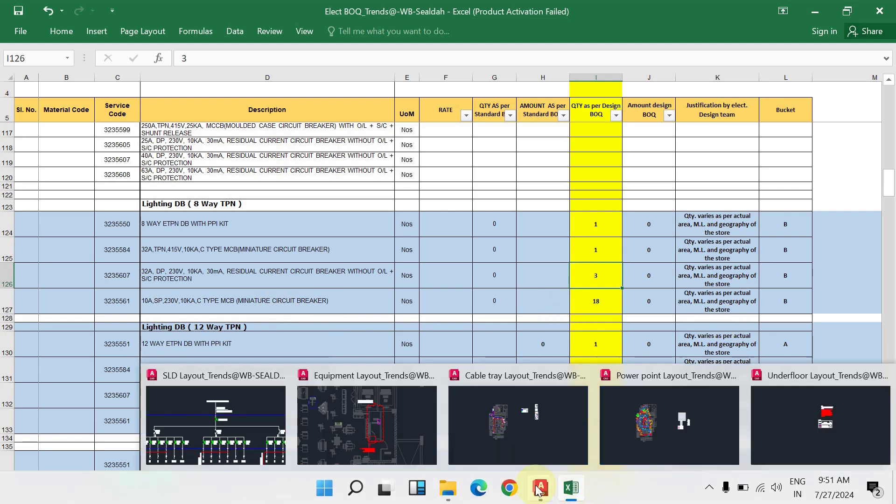
{"action": "left_click", "coordinate": [269, 425]}
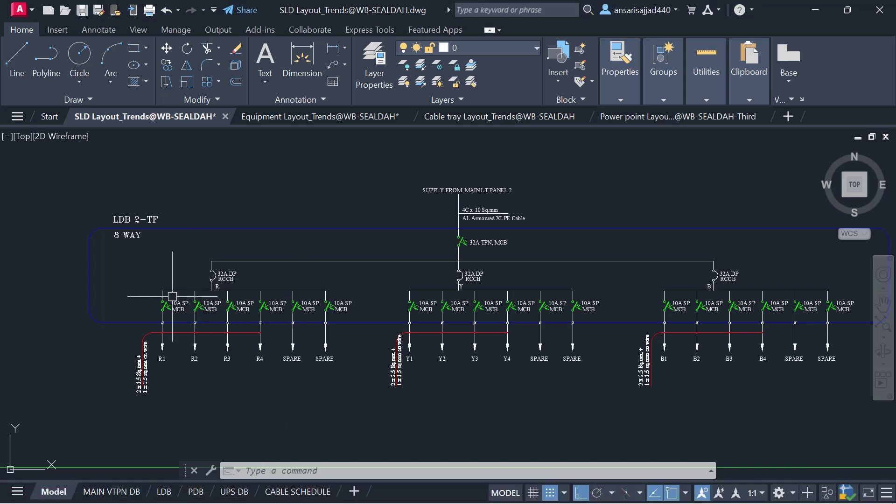
{"action": "scroll", "coordinate": [172, 295], "scroll_direction": "up", "scroll_amount": 2}
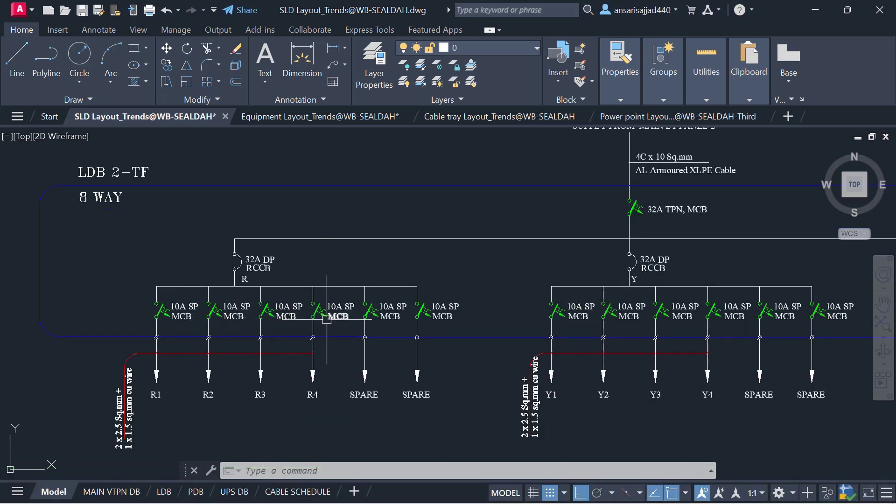
{"action": "left_click_drag", "start_coordinate": [457, 317], "coordinate": [306, 291]}
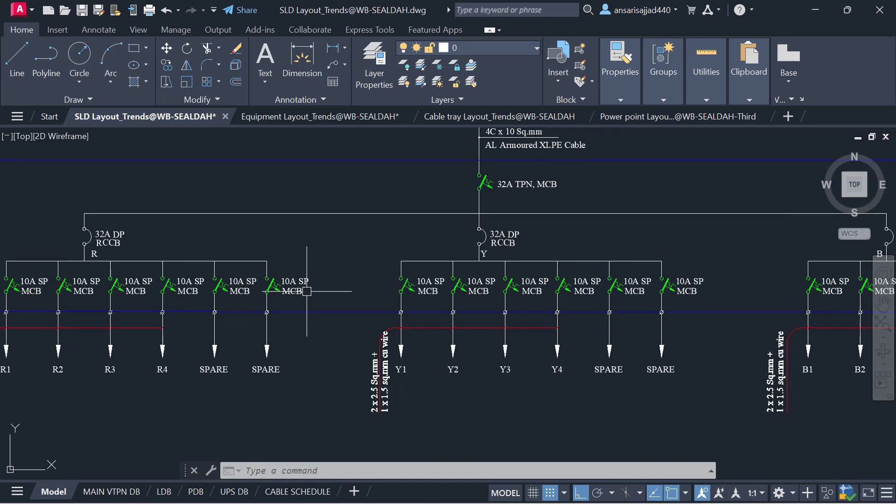
{"action": "scroll", "coordinate": [306, 291], "scroll_direction": "down", "scroll_amount": 2}
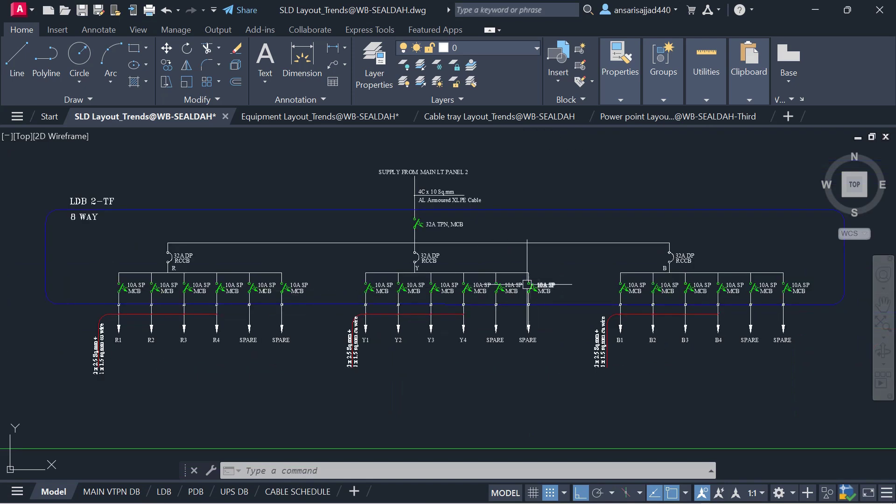
{"action": "scroll", "coordinate": [528, 284], "scroll_direction": "up", "scroll_amount": 2}
{"action": "left_click_drag", "start_coordinate": [537, 294], "coordinate": [299, 299]}
{"action": "scroll", "coordinate": [550, 323], "scroll_direction": "down", "scroll_amount": 2}
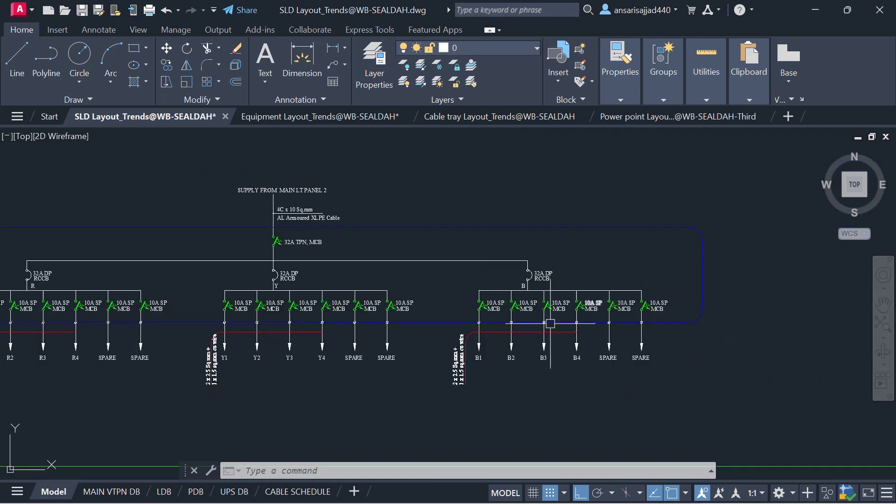
{"action": "scroll", "coordinate": [550, 323], "scroll_direction": "down", "scroll_amount": 2}
{"action": "left_click", "coordinate": [570, 392]}
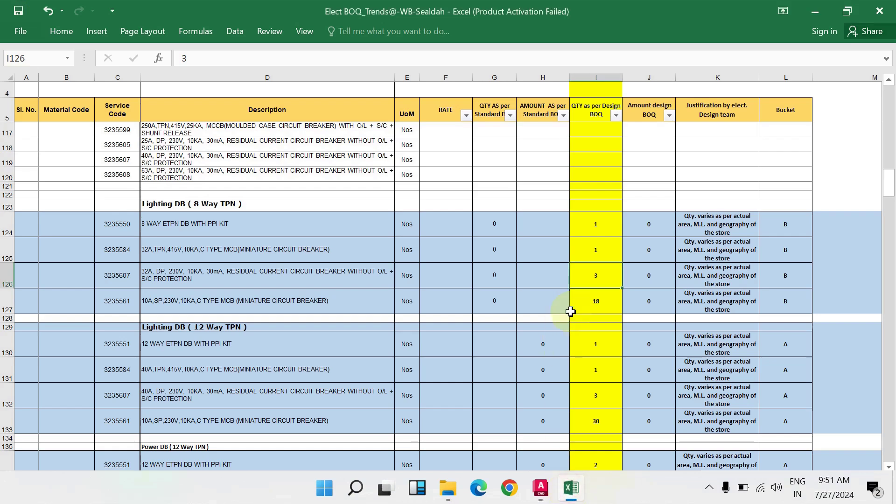
{"action": "left_click", "coordinate": [576, 298]}
Step: Switch to the SLD Layout drawing in AutoCAD and examine LDB 1-TF, its incoming 40A TPN MCB and the 40A DP RCCBs
{"action": "scroll", "coordinate": [576, 296], "scroll_direction": "down", "scroll_amount": 2}
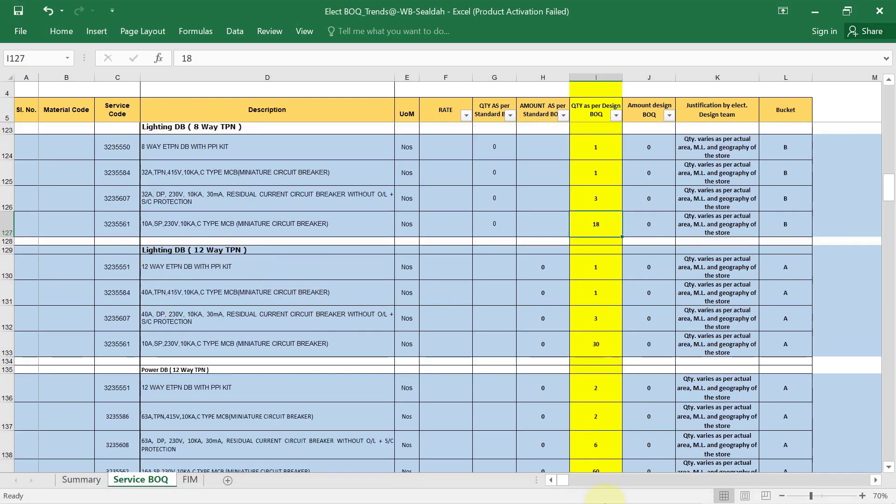
{"action": "mouse_move", "coordinate": [564, 499]}
{"action": "left_click", "coordinate": [224, 448]}
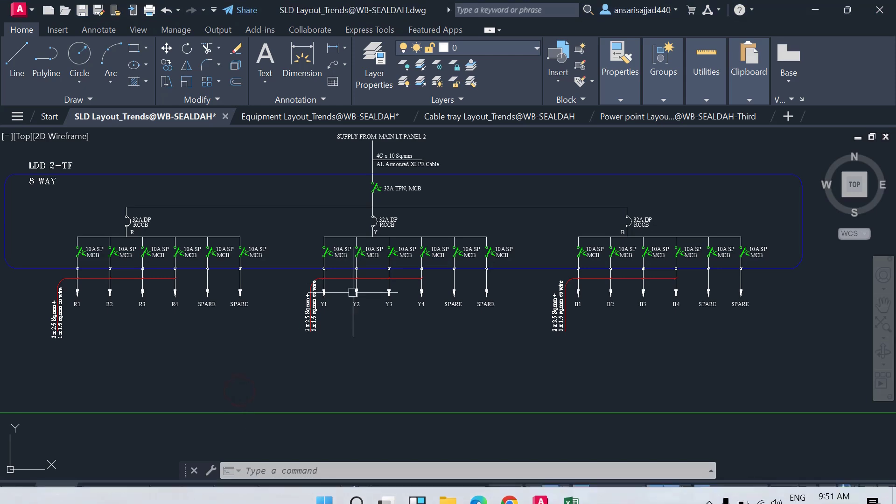
{"action": "scroll", "coordinate": [411, 342], "scroll_direction": "down", "scroll_amount": 3}
{"action": "scroll", "coordinate": [396, 293], "scroll_direction": "up", "scroll_amount": 6}
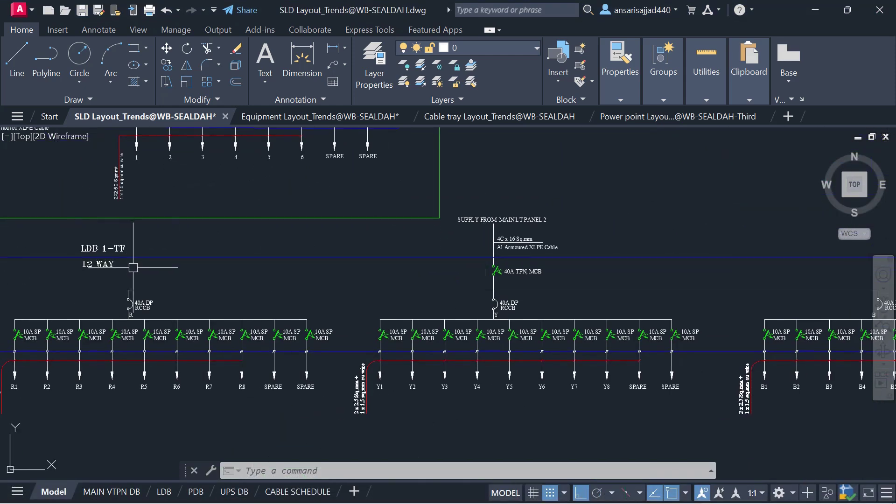
{"action": "left_click_drag", "start_coordinate": [70, 237], "coordinate": [153, 204]}
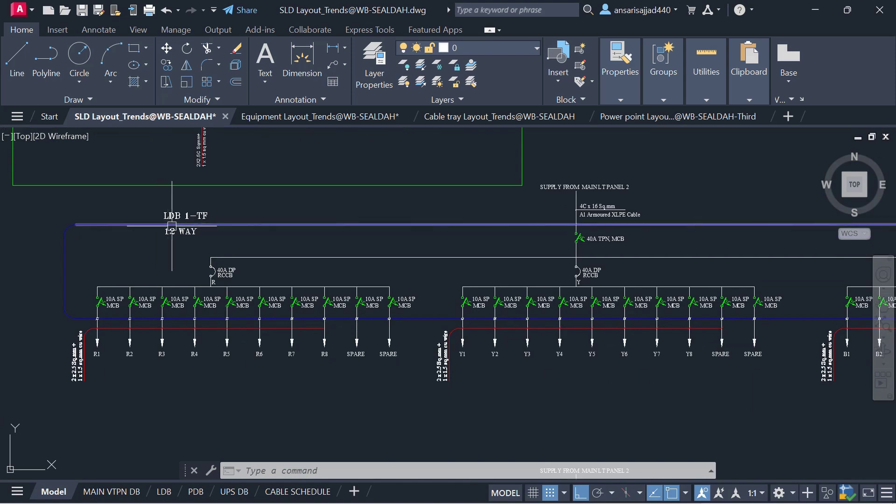
{"action": "left_click_drag", "start_coordinate": [204, 247], "coordinate": [150, 255]}
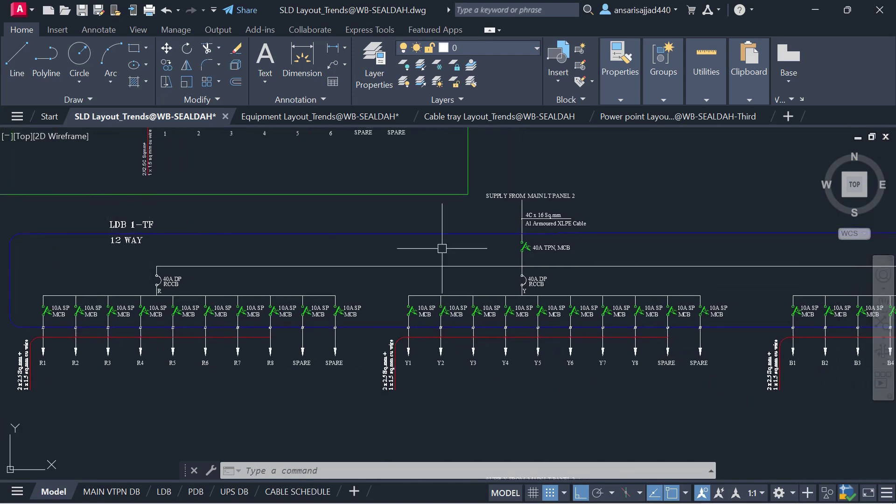
{"action": "scroll", "coordinate": [556, 245], "scroll_direction": "up", "scroll_amount": 2}
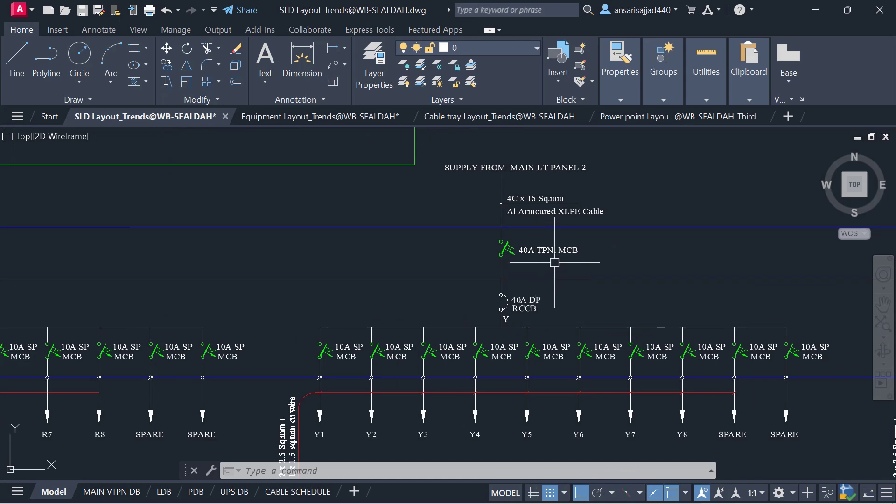
{"action": "scroll", "coordinate": [527, 252], "scroll_direction": "down", "scroll_amount": 2}
{"action": "scroll", "coordinate": [169, 282], "scroll_direction": "up", "scroll_amount": 2}
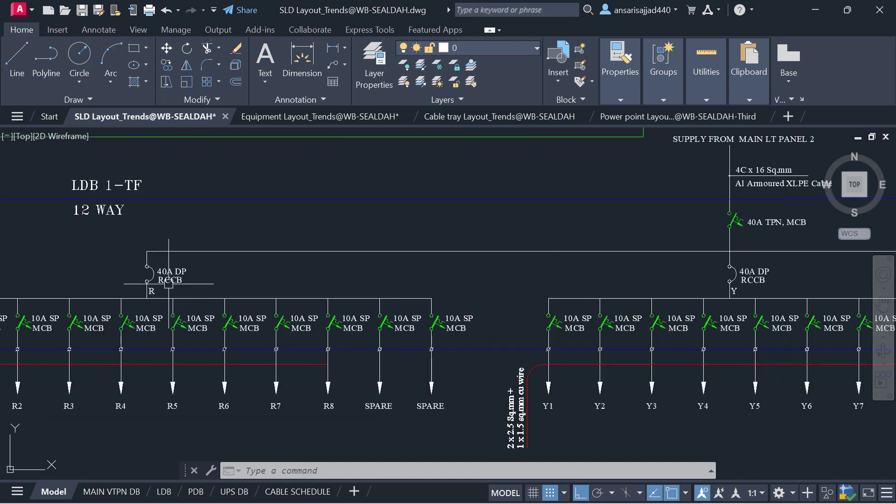
{"action": "scroll", "coordinate": [374, 277], "scroll_direction": "down", "scroll_amount": 4}
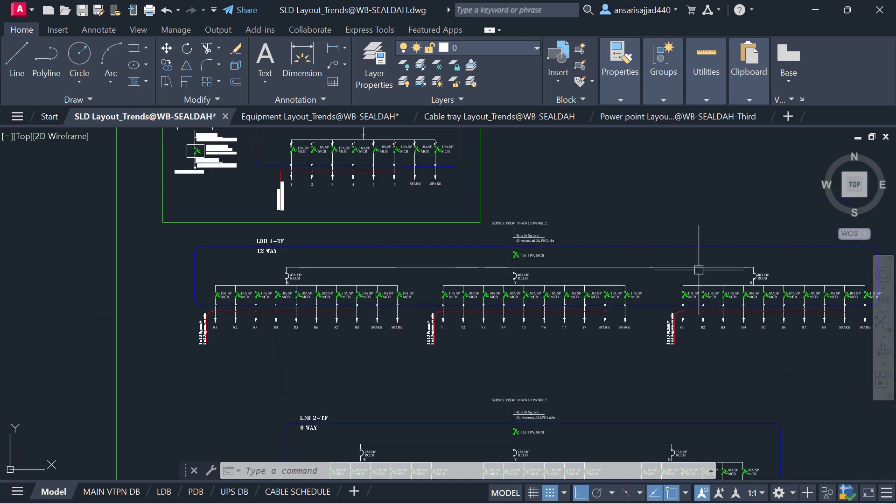
Step: Return to the Excel BOQ workbook and check the design quantities in the Lighting DB (12 Way TPN) section
{"action": "mouse_move", "coordinate": [615, 499]}
{"action": "mouse_move", "coordinate": [570, 498]}
{"action": "left_click", "coordinate": [558, 446]}
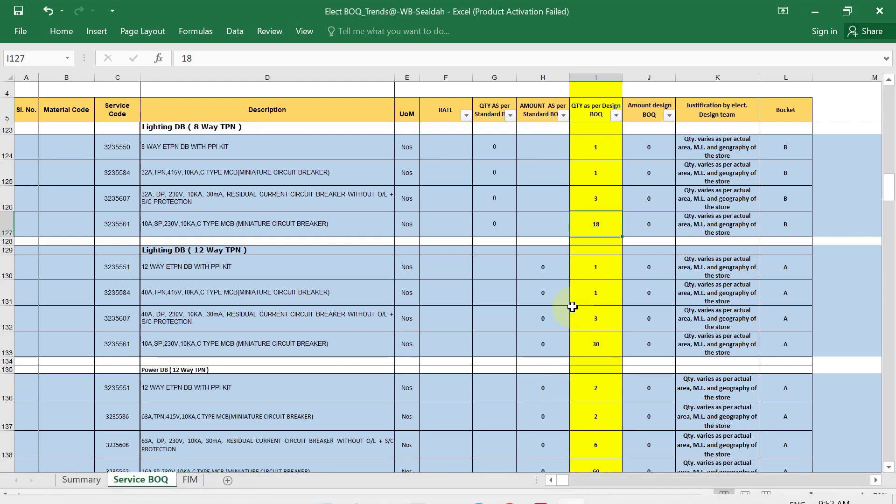
{"action": "left_click", "coordinate": [590, 262]}
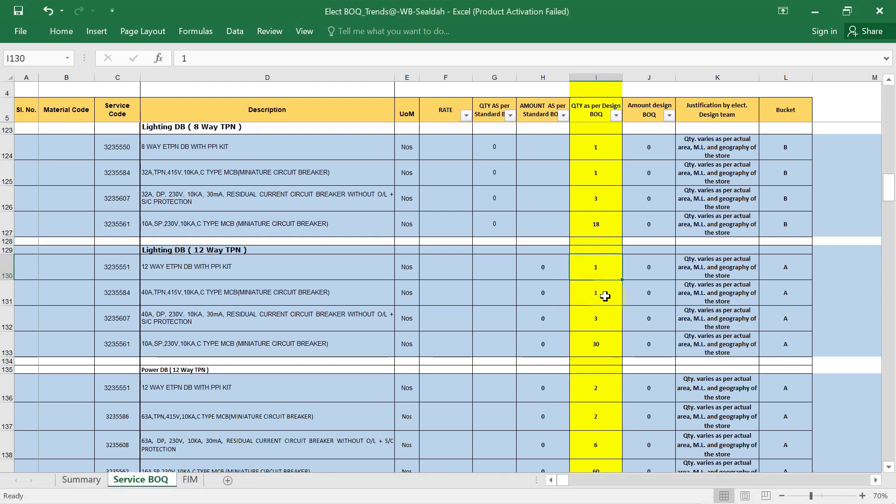
{"action": "left_click", "coordinate": [602, 317]}
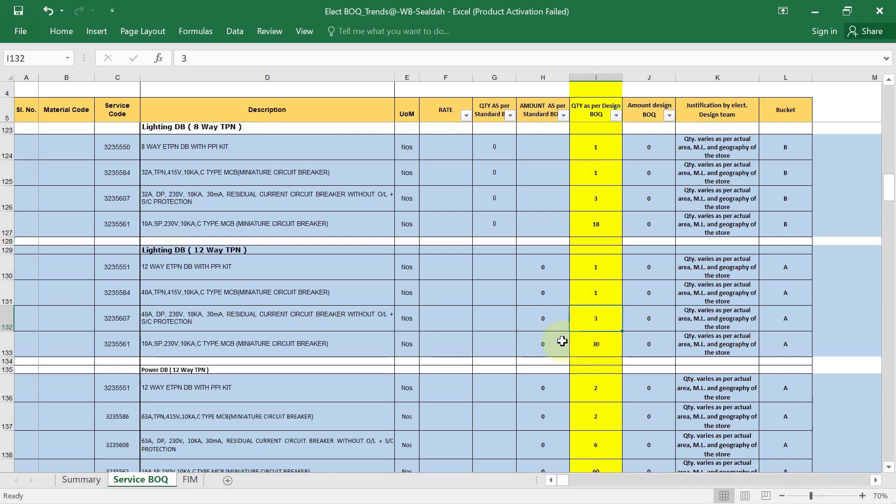
{"action": "left_click", "coordinate": [600, 356]}
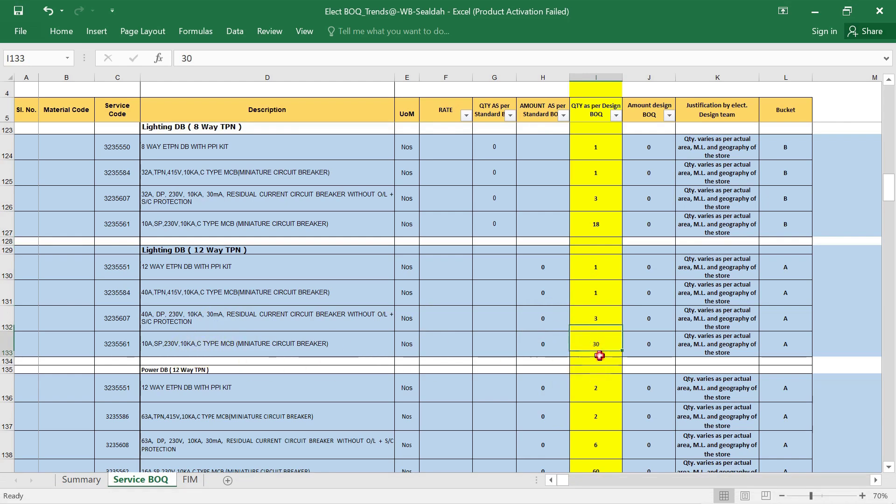
Step: Switch to the AutoCAD SLD drawing and count the 10A SP MCBs on the phases of LDB 1-TF
{"action": "mouse_move", "coordinate": [574, 498]}
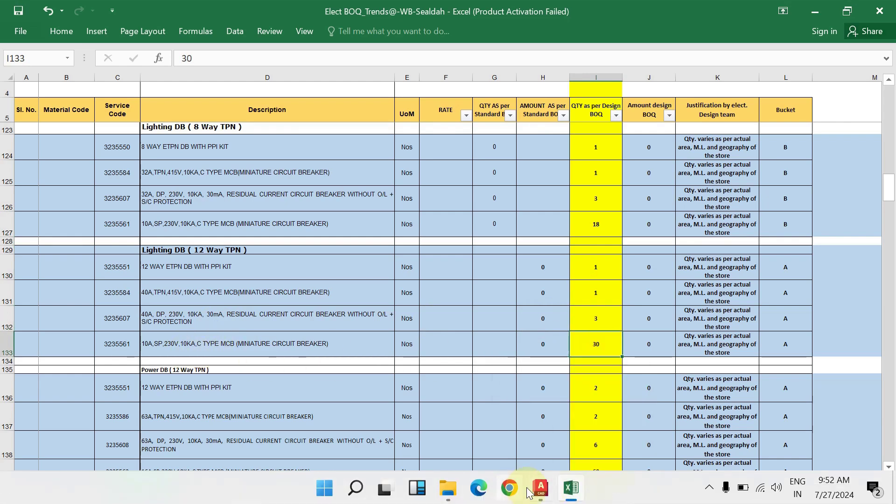
{"action": "mouse_move", "coordinate": [537, 490]}
{"action": "left_click", "coordinate": [240, 420]}
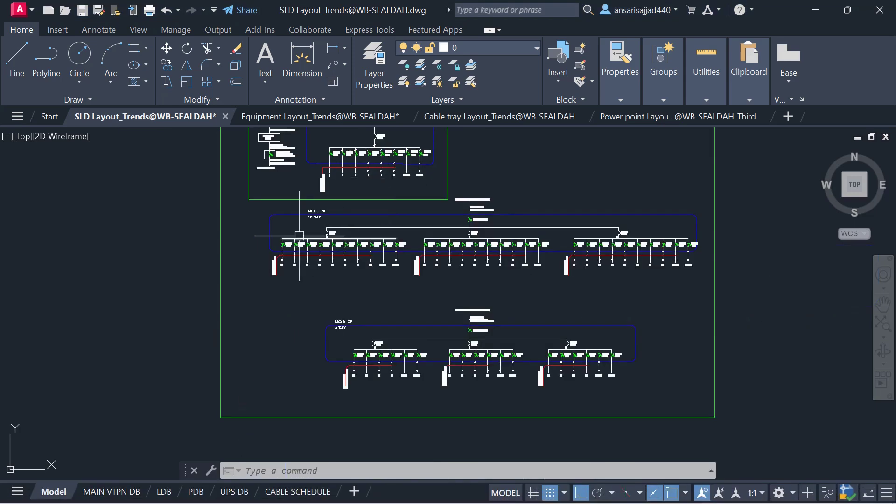
{"action": "scroll", "coordinate": [299, 236], "scroll_direction": "up", "scroll_amount": 5}
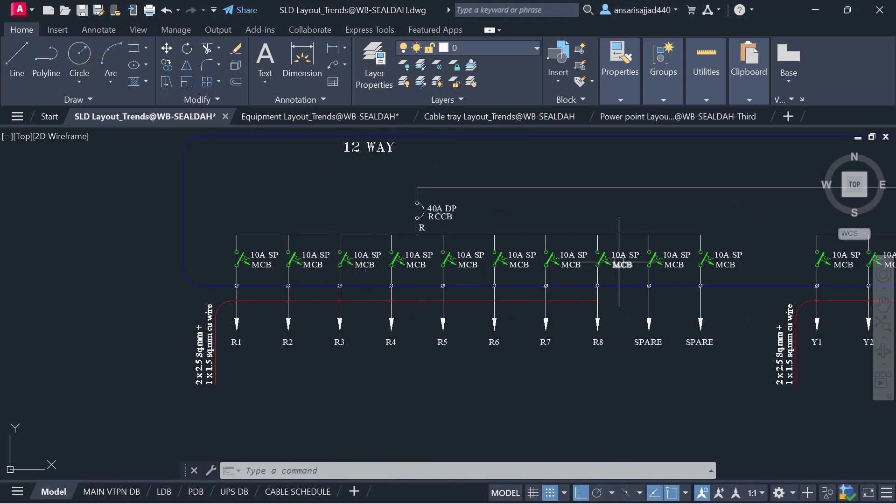
{"action": "scroll", "coordinate": [330, 271], "scroll_direction": "down", "scroll_amount": 5}
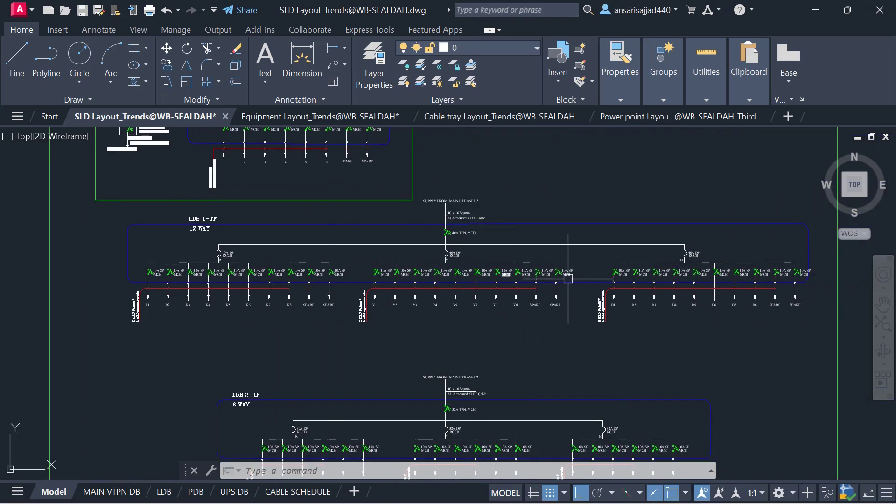
{"action": "scroll", "coordinate": [271, 254], "scroll_direction": "up", "scroll_amount": 4}
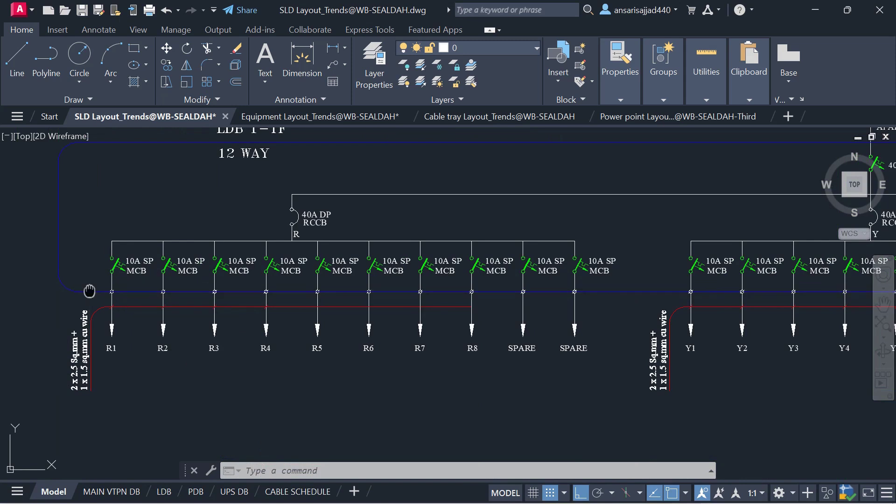
{"action": "left_click_drag", "start_coordinate": [88, 292], "coordinate": [112, 285]}
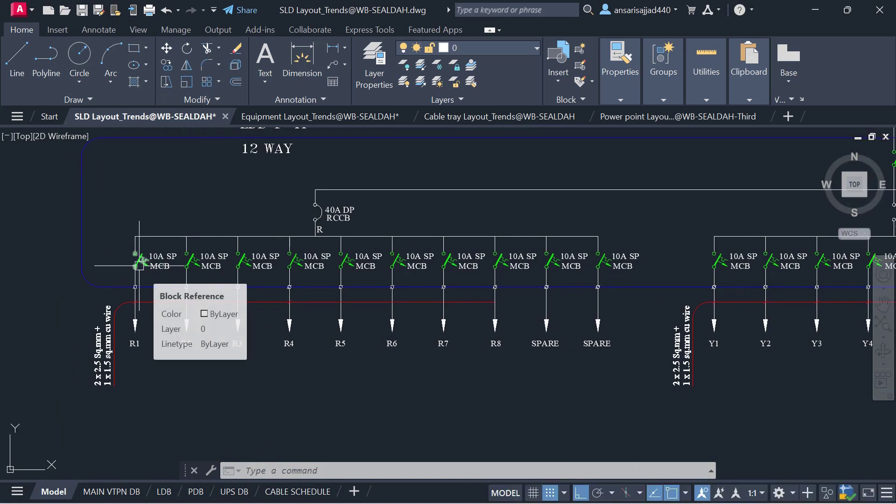
{"action": "scroll", "coordinate": [217, 291], "scroll_direction": "down", "scroll_amount": 2}
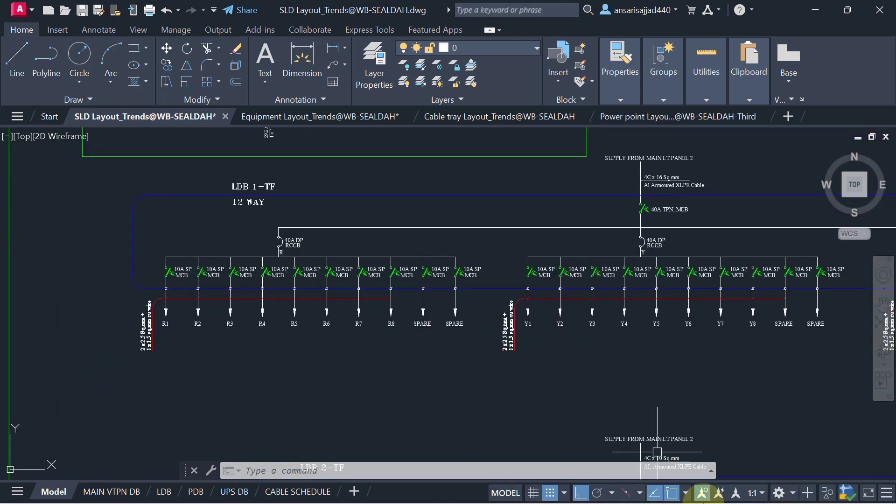
Step: Return to the Excel BOQ and check the design quantity of the 12 way ETPN DB under Power DB (12 Way TPN)
{"action": "left_click", "coordinate": [573, 489]}
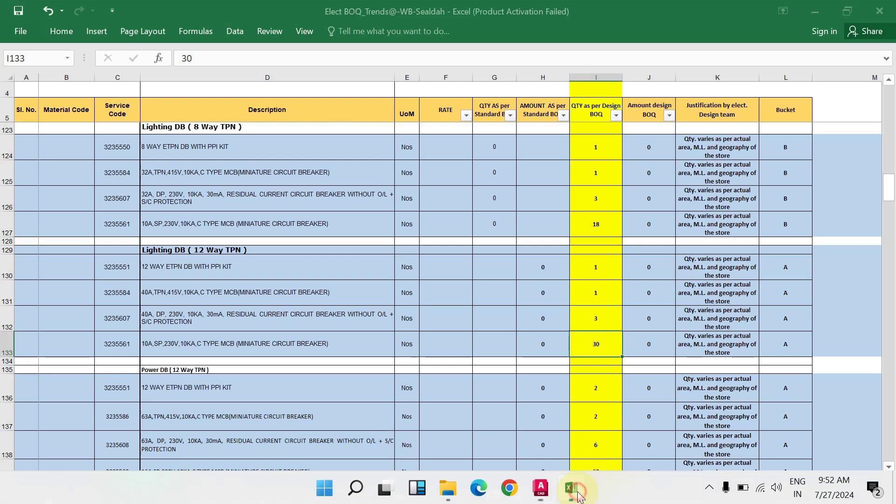
{"action": "scroll", "coordinate": [344, 290], "scroll_direction": "down", "scroll_amount": 5}
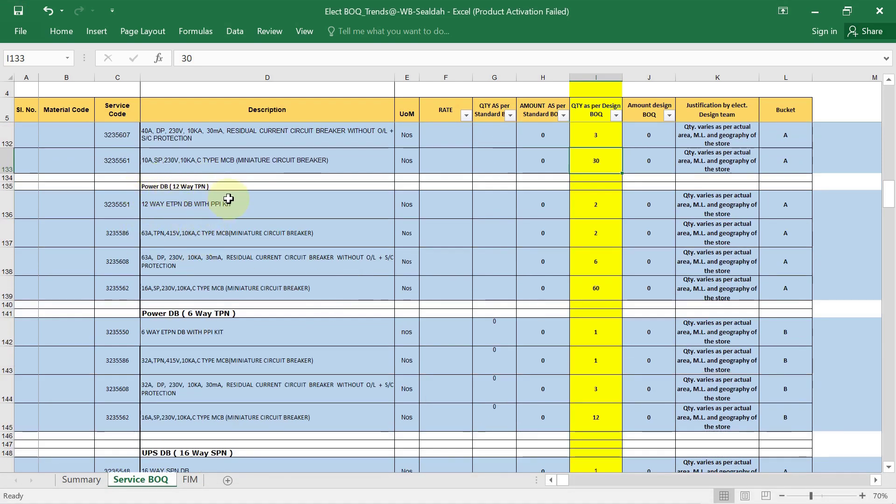
{"action": "left_click", "coordinate": [587, 206]}
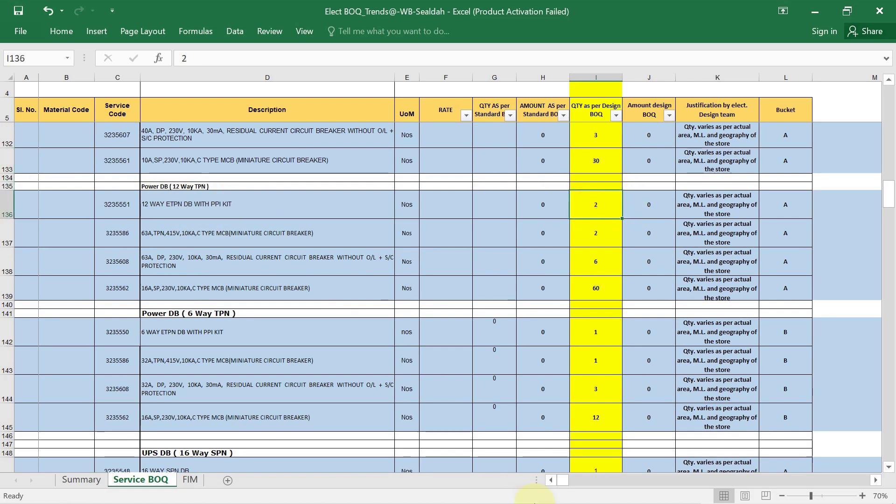
Step: Switch to the AutoCAD SLD drawing and examine the single-line diagram of PDB 1-TF
{"action": "mouse_move", "coordinate": [541, 489]}
{"action": "left_click", "coordinate": [229, 425]}
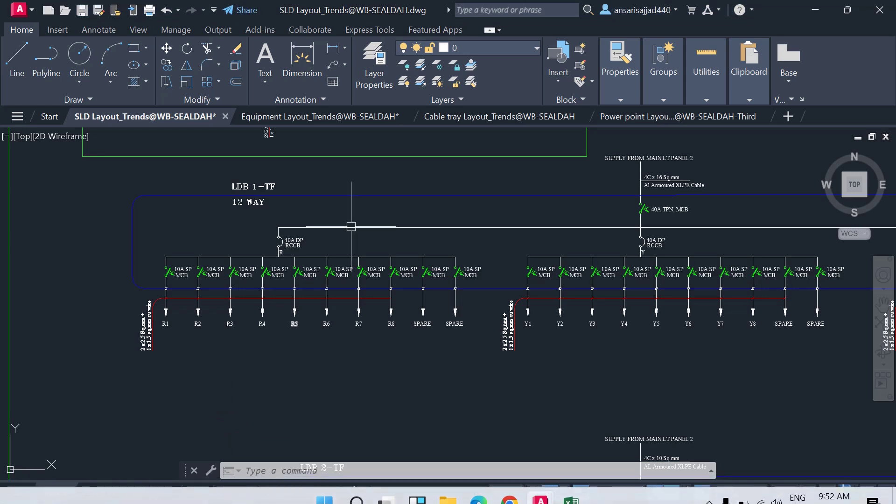
{"action": "scroll", "coordinate": [351, 227], "scroll_direction": "down", "scroll_amount": 5}
{"action": "scroll", "coordinate": [350, 274], "scroll_direction": "up", "scroll_amount": 2}
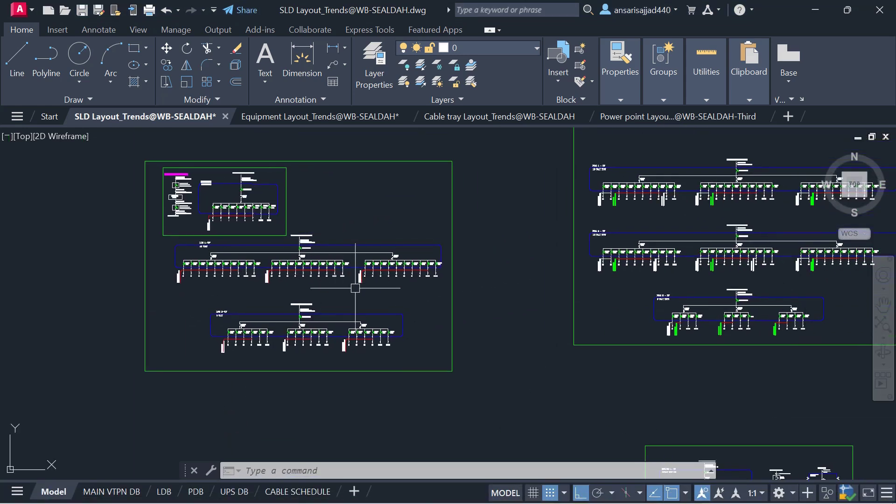
{"action": "scroll", "coordinate": [426, 205], "scroll_direction": "up", "scroll_amount": 5}
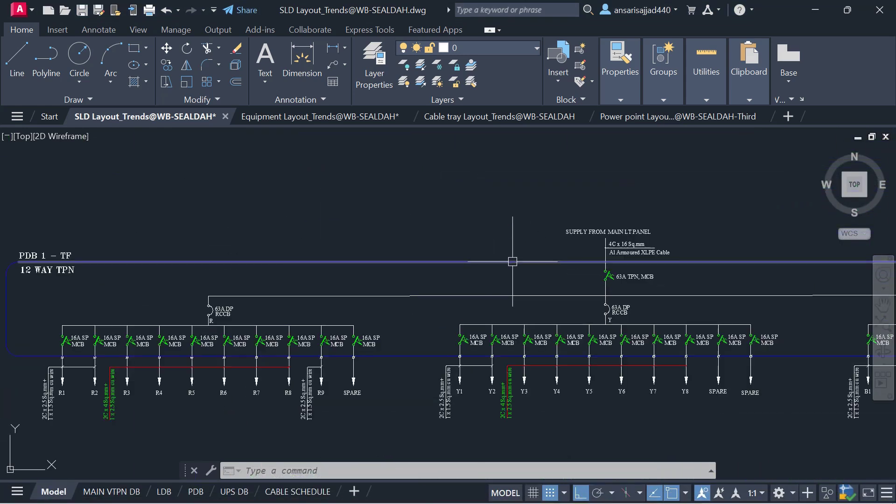
{"action": "scroll", "coordinate": [70, 220], "scroll_direction": "down", "scroll_amount": 2}
{"action": "scroll", "coordinate": [211, 189], "scroll_direction": "up", "scroll_amount": 2}
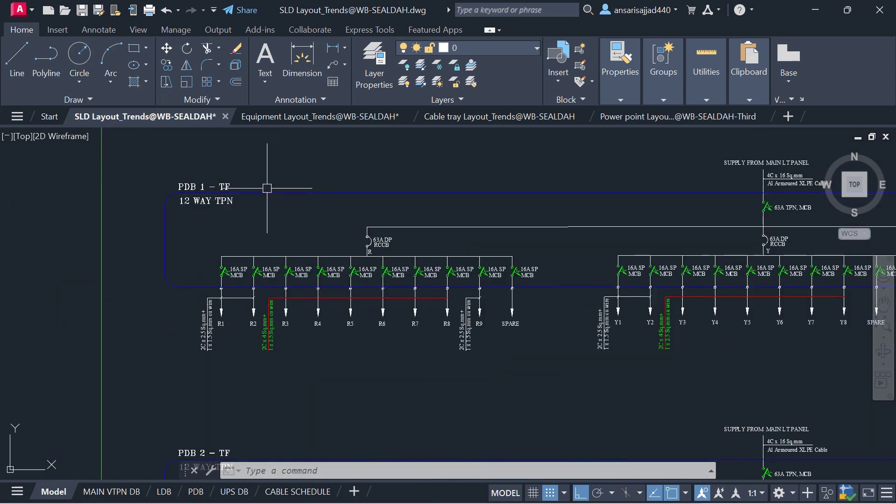
Step: Examine the PDB 2-TF and PDB 3-TF diagrams and compare their way sizes with PDB 1-TF
{"action": "scroll", "coordinate": [267, 187], "scroll_direction": "down", "scroll_amount": 2}
{"action": "left_click_drag", "start_coordinate": [276, 260], "coordinate": [280, 200]}
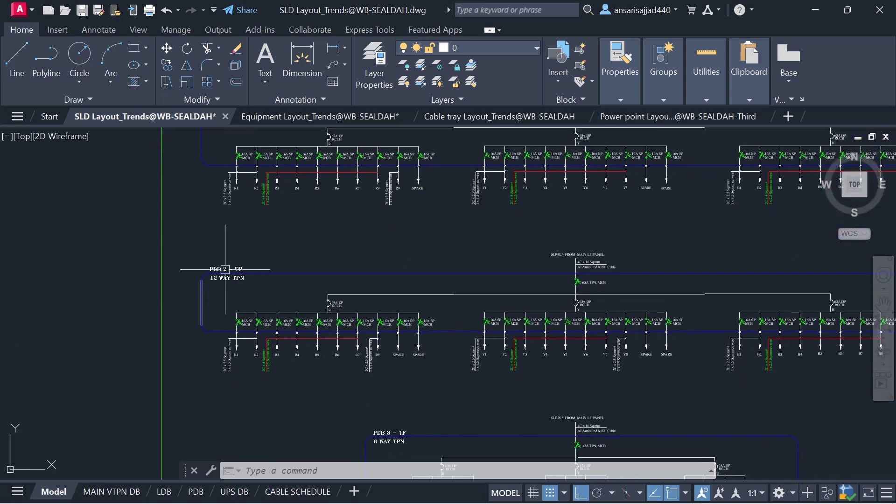
{"action": "scroll", "coordinate": [225, 270], "scroll_direction": "up", "scroll_amount": 2}
{"action": "scroll", "coordinate": [213, 282], "scroll_direction": "down", "scroll_amount": 4}
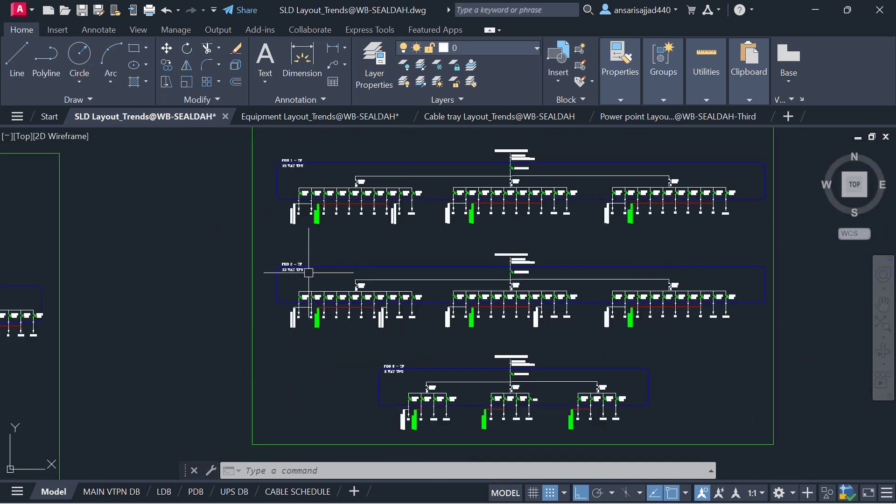
{"action": "scroll", "coordinate": [361, 339], "scroll_direction": "up", "scroll_amount": 5}
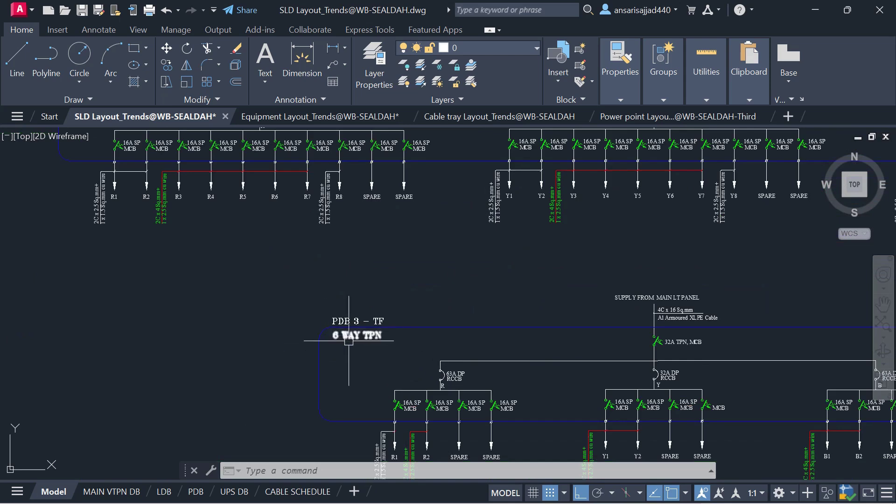
{"action": "scroll", "coordinate": [373, 359], "scroll_direction": "down", "scroll_amount": 3}
{"action": "scroll", "coordinate": [205, 307], "scroll_direction": "down", "scroll_amount": 2}
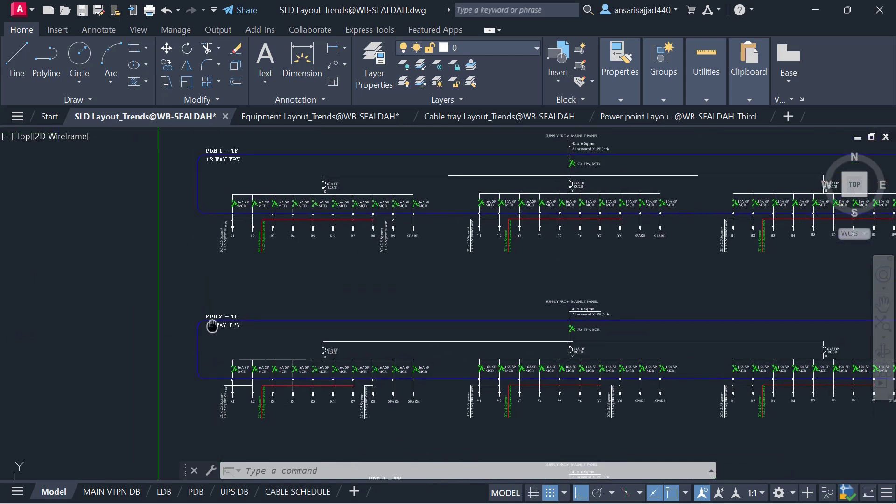
{"action": "scroll", "coordinate": [230, 345], "scroll_direction": "up", "scroll_amount": 4}
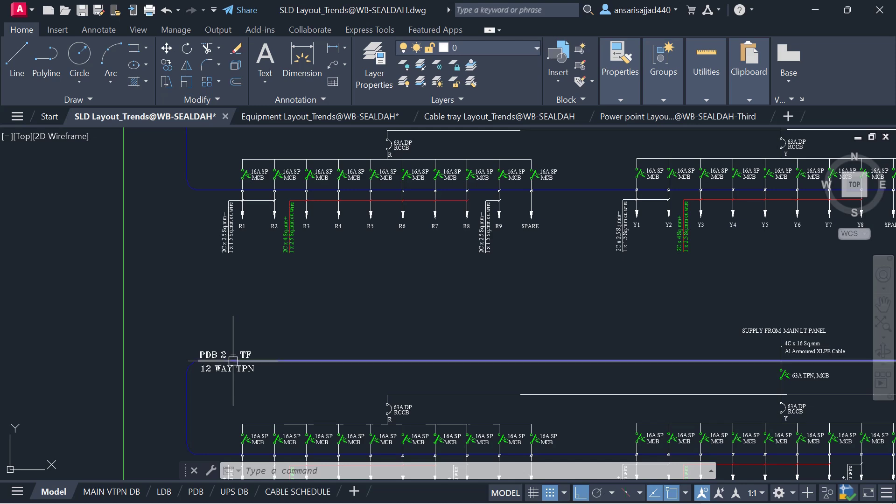
{"action": "scroll", "coordinate": [210, 348], "scroll_direction": "down", "scroll_amount": 2}
{"action": "scroll", "coordinate": [236, 290], "scroll_direction": "down", "scroll_amount": 1}
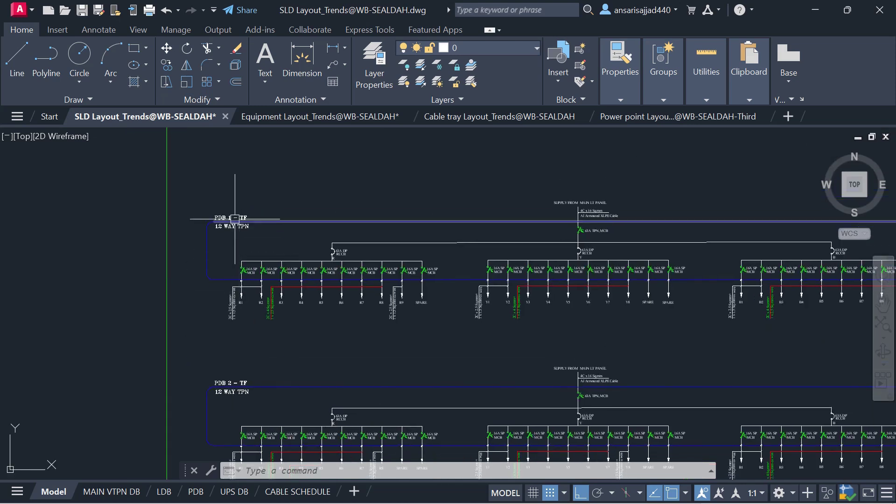
Step: Return to the Excel BOQ and review the items listed under Power DB (12 Way TPN)
{"action": "left_click", "coordinate": [578, 496]}
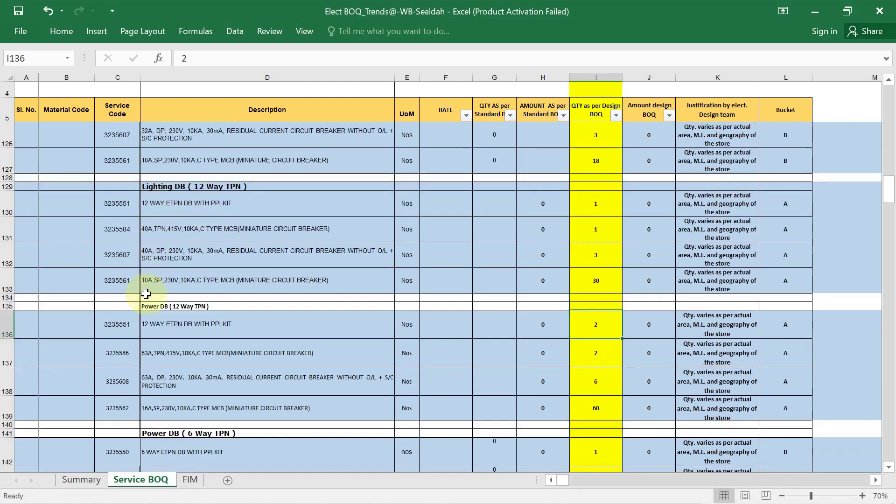
{"action": "scroll", "coordinate": [209, 224], "scroll_direction": "down", "scroll_amount": 1}
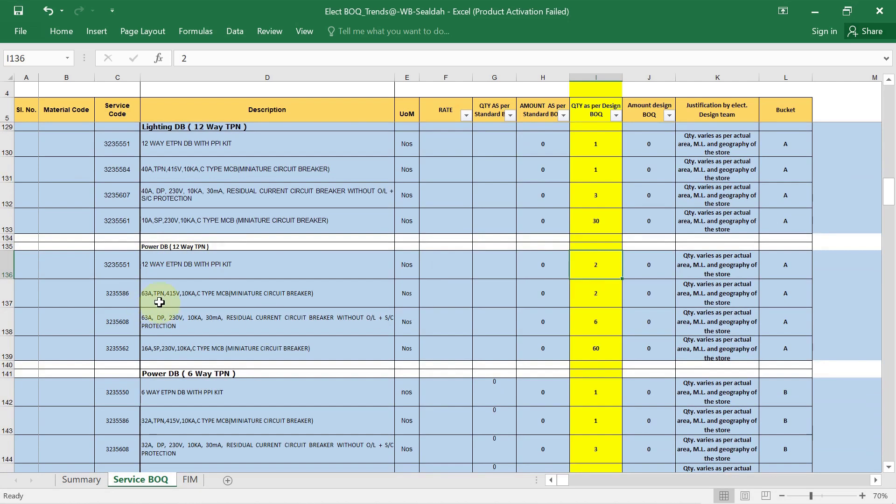
Step: Switch to the AutoCAD SLD drawing and examine the incoming TPN MCBs of the PDB 1-TF, PDB 2-TF and PDB 3-TF diagrams
{"action": "mouse_move", "coordinate": [542, 487]}
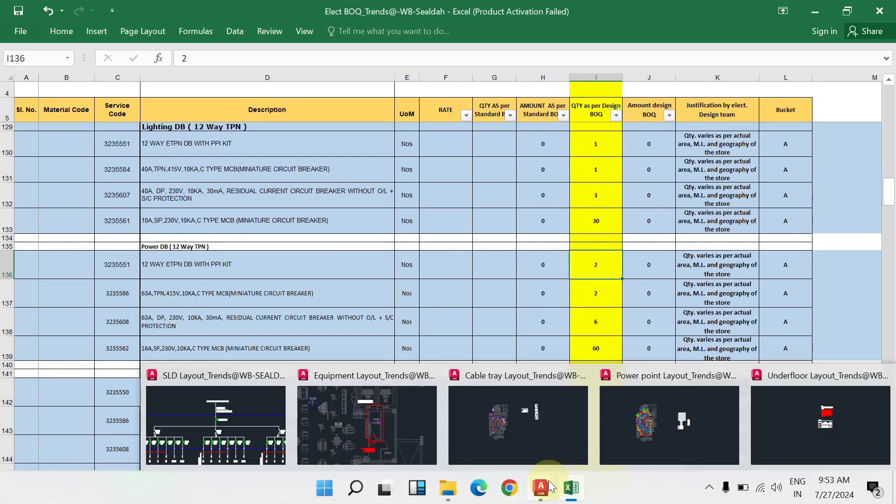
{"action": "left_click", "coordinate": [216, 425]}
{"action": "scroll", "coordinate": [484, 201], "scroll_direction": "up", "scroll_amount": 4}
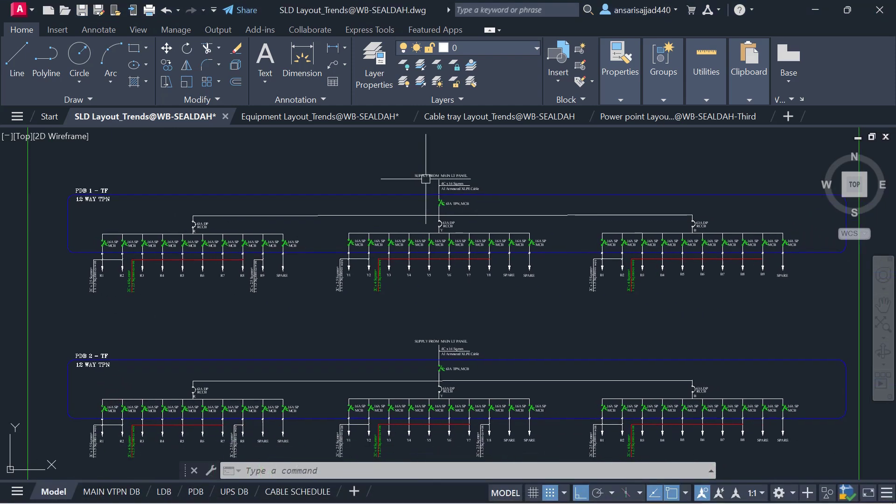
{"action": "scroll", "coordinate": [462, 223], "scroll_direction": "down", "scroll_amount": 5}
{"action": "scroll", "coordinate": [451, 291], "scroll_direction": "up", "scroll_amount": 5}
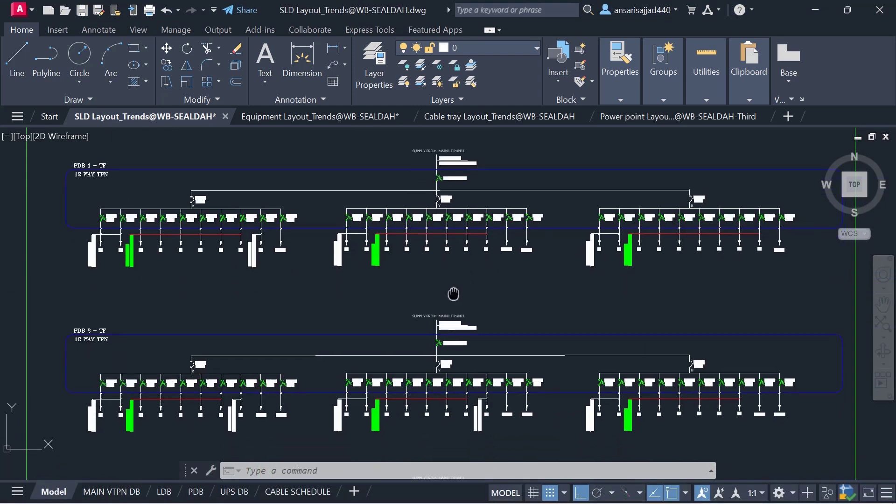
{"action": "scroll", "coordinate": [444, 288], "scroll_direction": "down", "scroll_amount": 5}
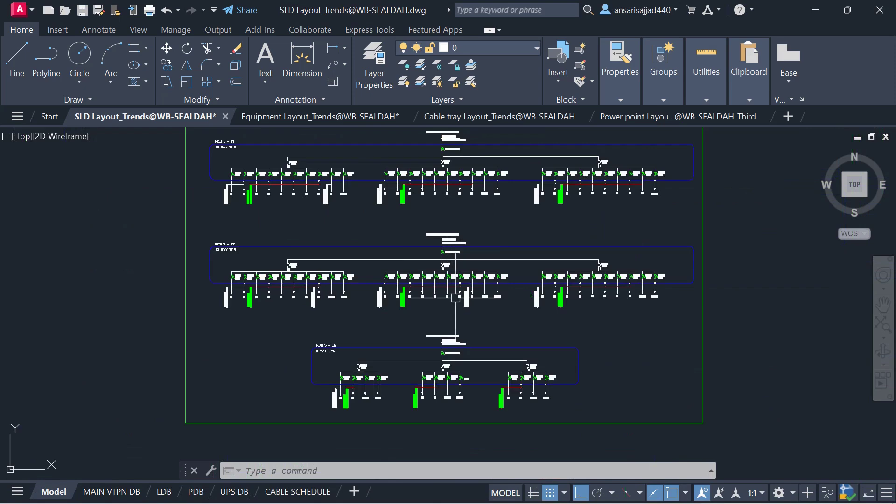
{"action": "scroll", "coordinate": [437, 226], "scroll_direction": "up", "scroll_amount": 6}
{"action": "left_click_drag", "start_coordinate": [437, 233], "coordinate": [442, 306]}
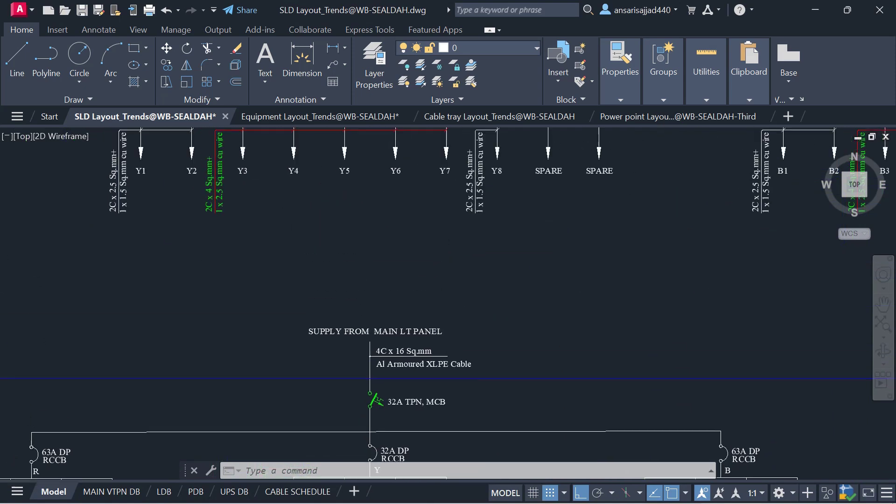
{"action": "scroll", "coordinate": [443, 306], "scroll_direction": "down", "scroll_amount": 5}
{"action": "scroll", "coordinate": [434, 170], "scroll_direction": "up", "scroll_amount": 5}
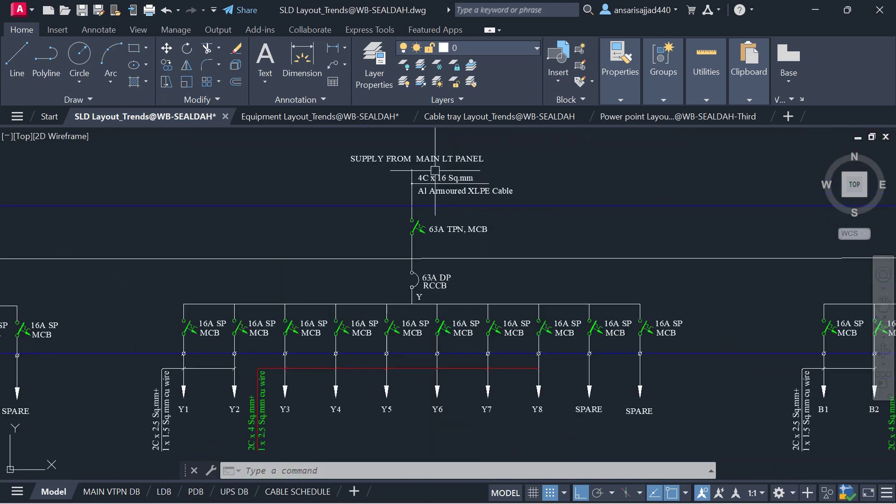
{"action": "mouse_move", "coordinate": [479, 246]}
{"action": "left_mouse_down"}
{"action": "mouse_move", "coordinate": [498, 244]}
{"action": "mouse_move", "coordinate": [471, 416]}
{"action": "mouse_move", "coordinate": [470, 200]}
{"action": "left_mouse_up"}
Step: Return to the Excel BOQ and check the design quantity of the 63A TPN MCB under Power DB (12 Way TPN)
{"action": "mouse_move", "coordinate": [542, 492]}
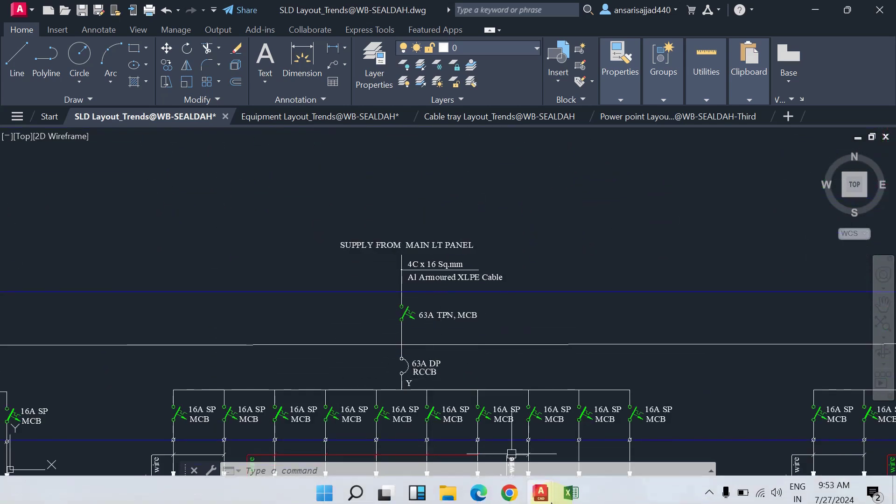
{"action": "left_click", "coordinate": [572, 488]}
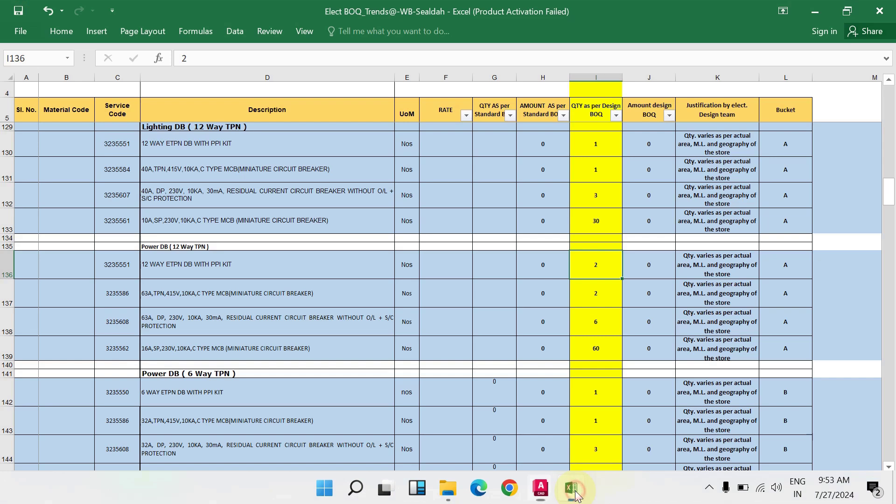
{"action": "left_click", "coordinate": [588, 292]}
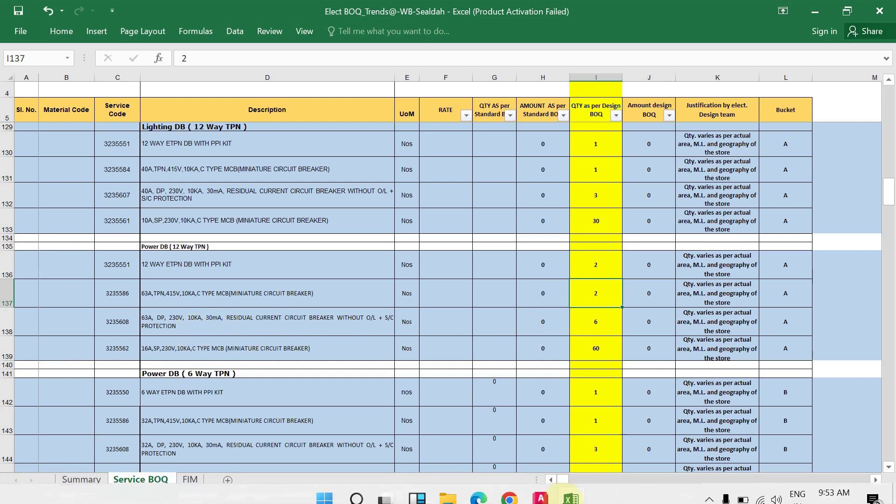
Step: Switch to the AutoCAD SLD drawing and count the 63A DP RCCBs on the phases of PDB 1-TF and PDB 2-TF
{"action": "mouse_move", "coordinate": [542, 475]}
{"action": "left_click", "coordinate": [177, 428]}
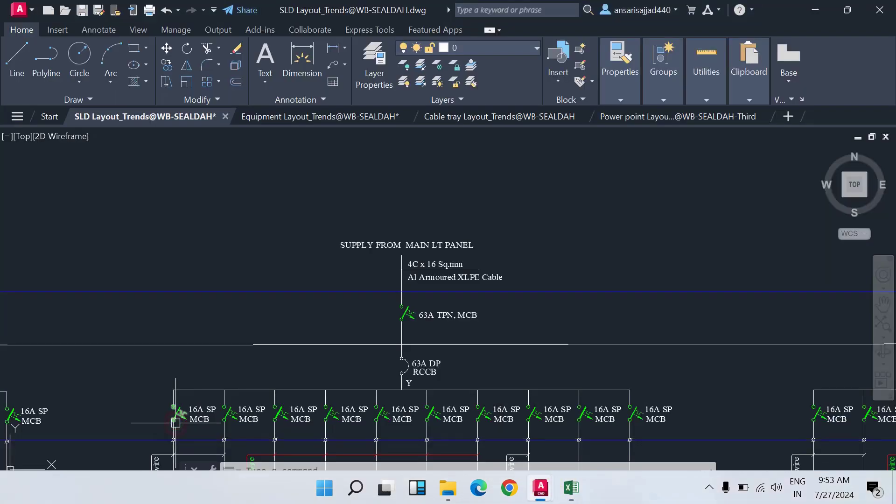
{"action": "scroll", "coordinate": [448, 261], "scroll_direction": "down", "scroll_amount": 3}
{"action": "scroll", "coordinate": [448, 261], "scroll_direction": "up", "scroll_amount": 4}
{"action": "scroll", "coordinate": [172, 291], "scroll_direction": "up", "scroll_amount": 2}
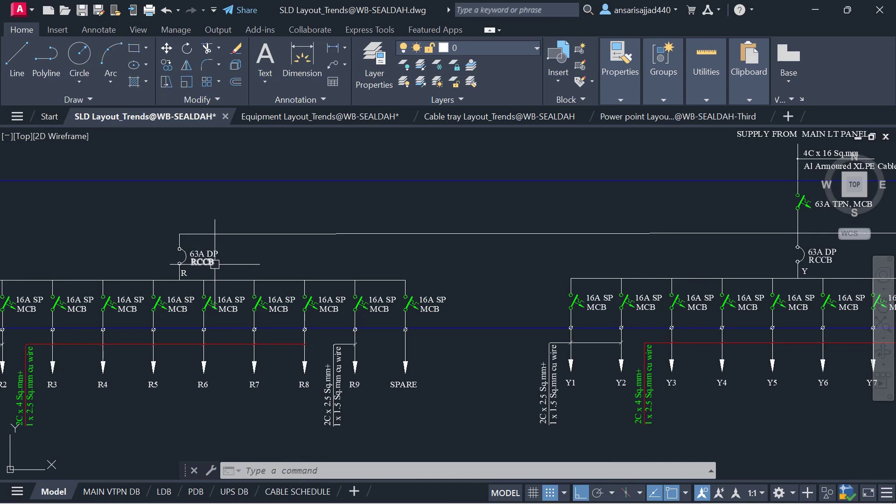
{"action": "scroll", "coordinate": [215, 264], "scroll_direction": "down", "scroll_amount": 3}
{"action": "scroll", "coordinate": [726, 227], "scroll_direction": "up", "scroll_amount": 2}
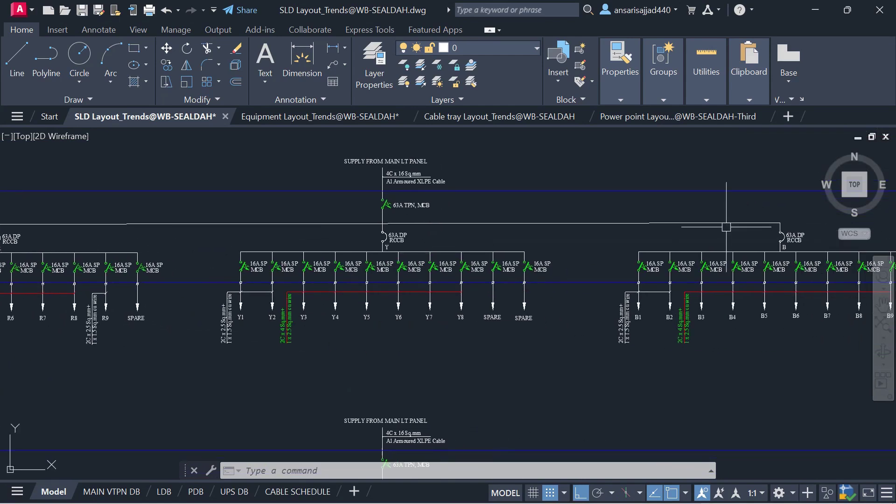
{"action": "scroll", "coordinate": [554, 314], "scroll_direction": "down", "scroll_amount": 3}
{"action": "scroll", "coordinate": [689, 328], "scroll_direction": "up", "scroll_amount": 5}
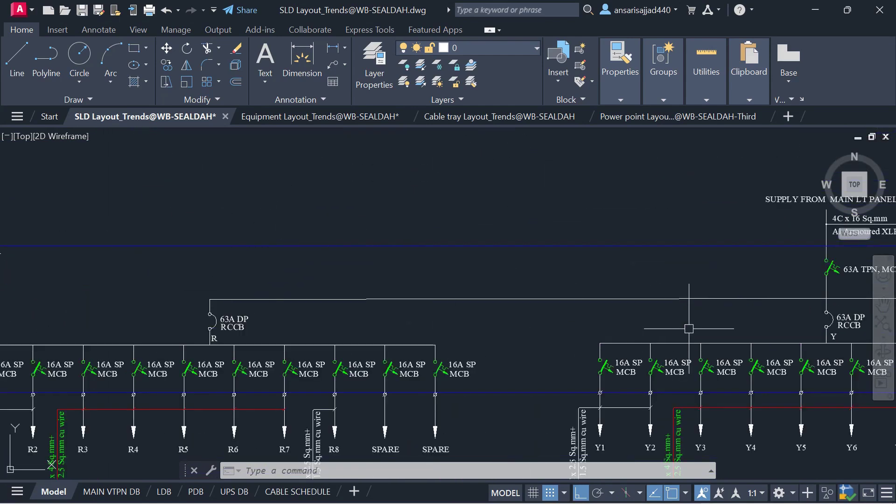
{"action": "scroll", "coordinate": [689, 328], "scroll_direction": "down", "scroll_amount": 3}
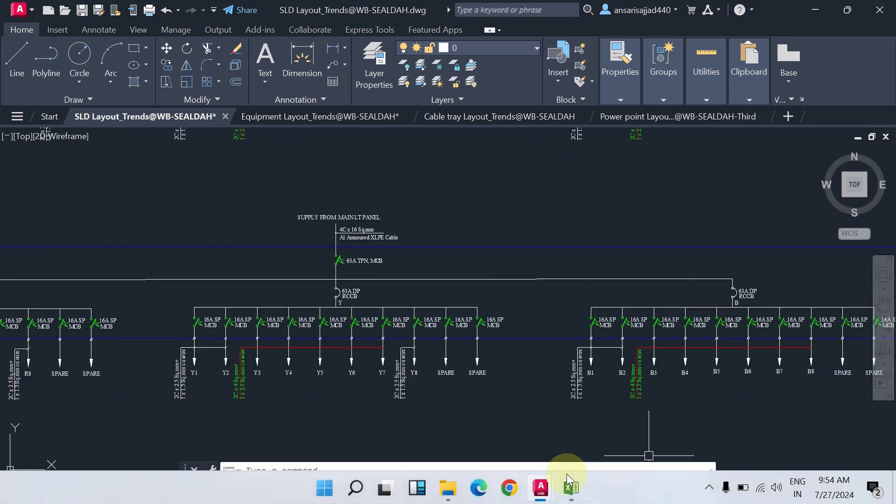
Step: Return to the Excel BOQ and check the 63A DP RCCB and 16A SP MCB design quantities under Power DB (12 Way TPN)
{"action": "left_click", "coordinate": [570, 495]}
{"action": "left_click", "coordinate": [602, 331]}
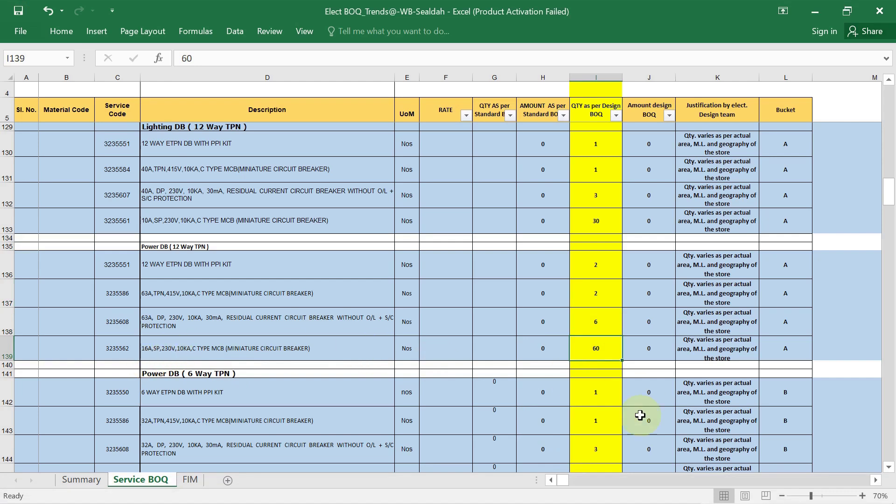
Step: Switch to the AutoCAD SLD drawing and count the 16A SP MCBs on the phases of PDB 1-TF and PDB 2-TF
{"action": "mouse_move", "coordinate": [570, 500]}
{"action": "mouse_move", "coordinate": [541, 492]}
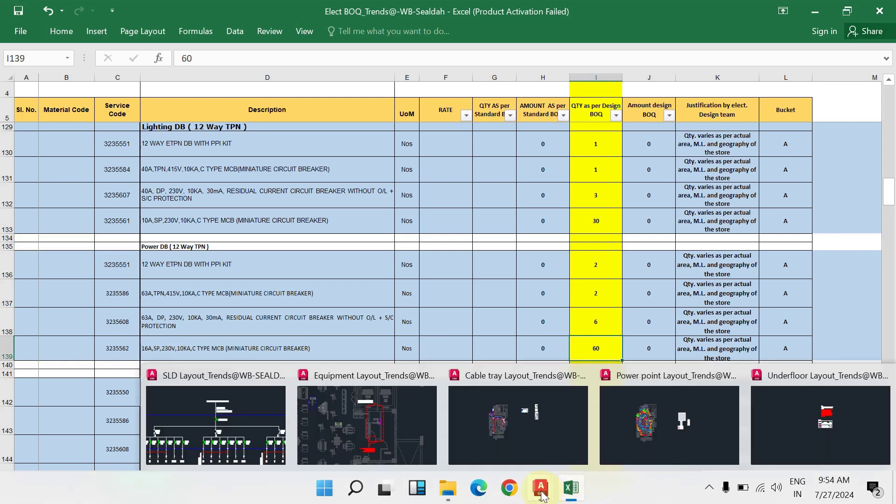
{"action": "left_click", "coordinate": [247, 422]}
{"action": "scroll", "coordinate": [365, 228], "scroll_direction": "up", "scroll_amount": 8}
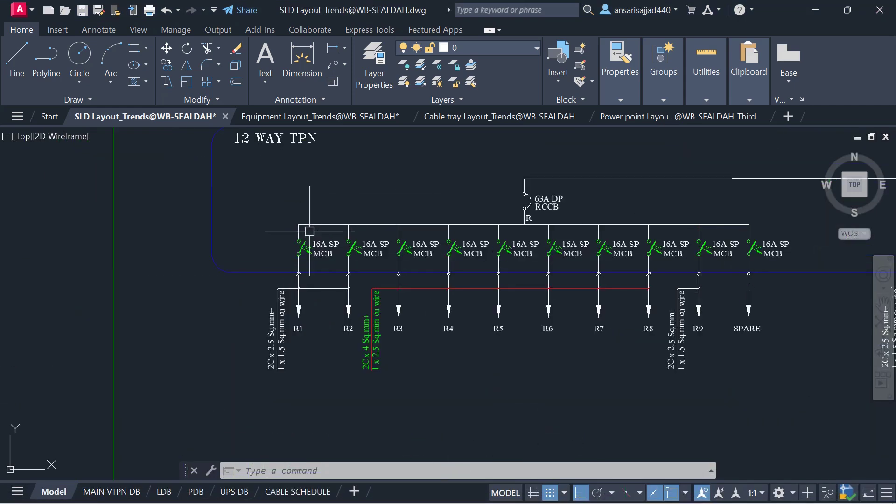
{"action": "mouse_move", "coordinate": [313, 290]}
{"action": "left_mouse_down"}
{"action": "mouse_move", "coordinate": [440, 315]}
{"action": "mouse_move", "coordinate": [218, 246]}
{"action": "left_mouse_up"}
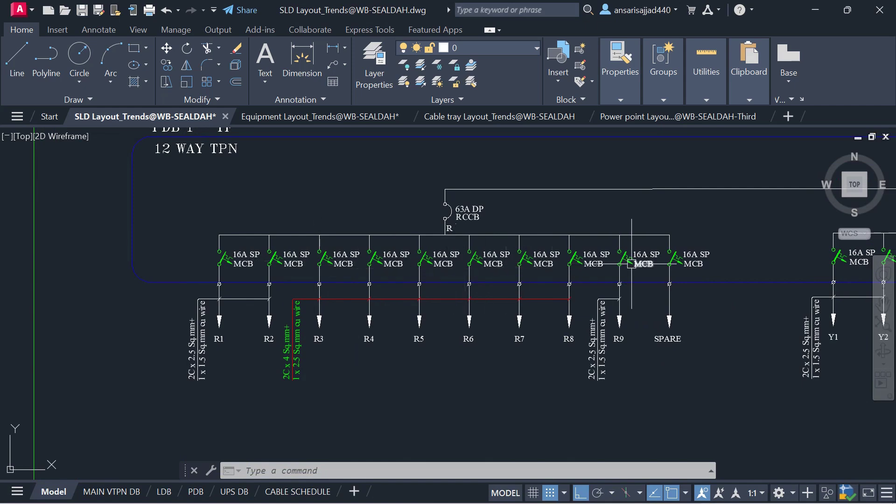
{"action": "scroll", "coordinate": [379, 273], "scroll_direction": "down", "scroll_amount": 4}
{"action": "left_click_drag", "start_coordinate": [379, 272], "coordinate": [339, 273]}
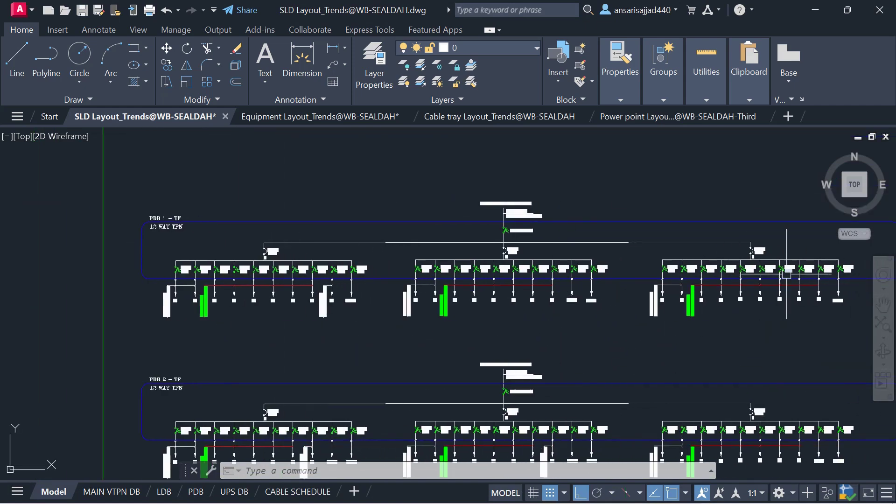
{"action": "left_click_drag", "start_coordinate": [786, 274], "coordinate": [717, 160]}
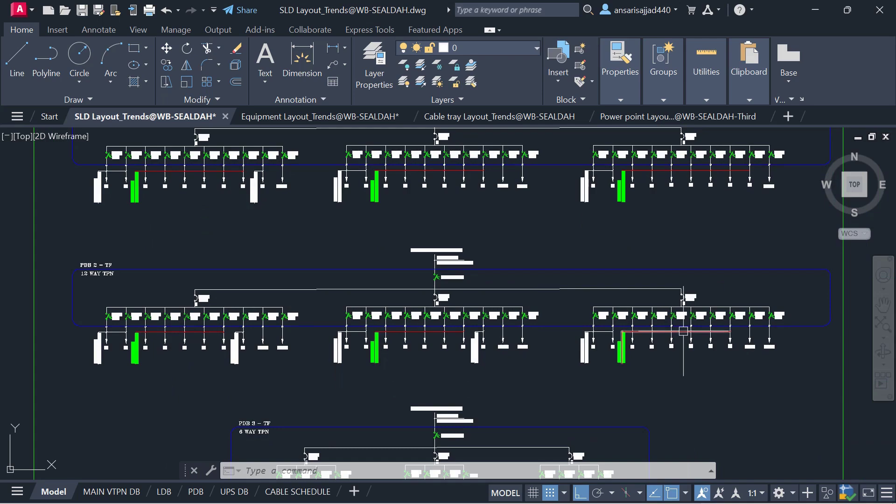
Step: Return to the Excel BOQ and check the design quantities under Power DB (6 Way TPN) and the UPS DB sections
{"action": "mouse_move", "coordinate": [602, 494]}
{"action": "left_click", "coordinate": [571, 492]}
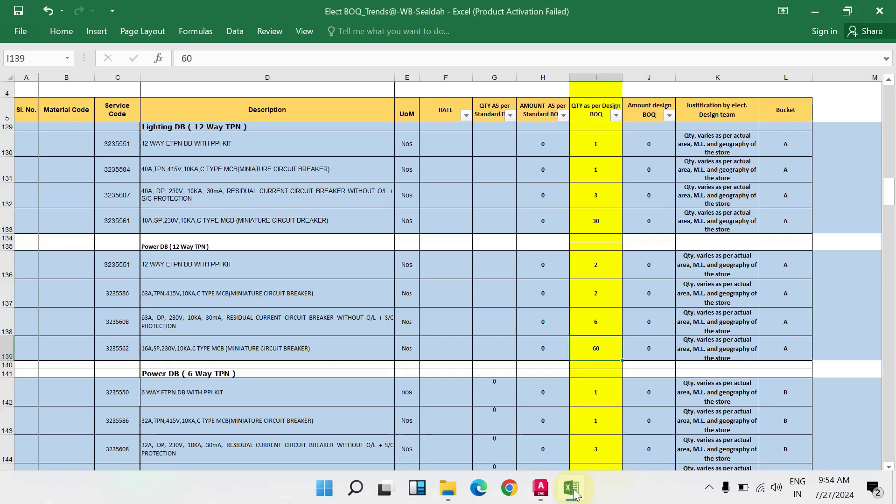
{"action": "scroll", "coordinate": [285, 238], "scroll_direction": "down", "scroll_amount": 3}
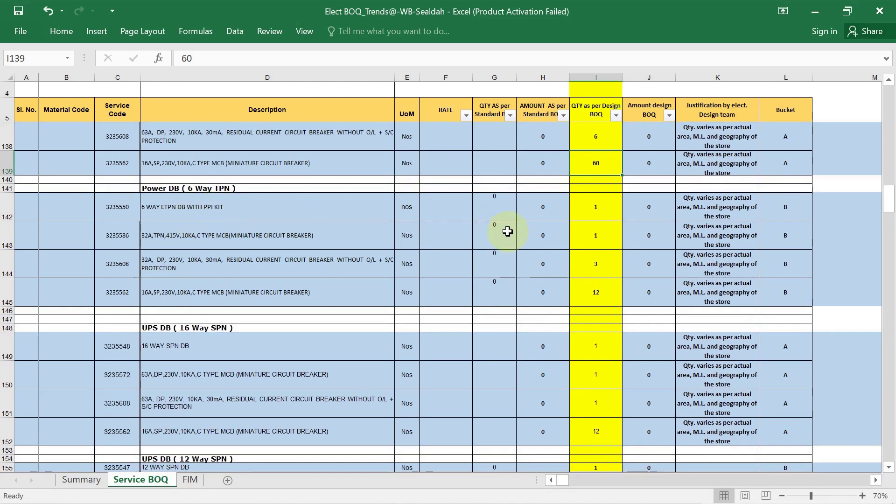
{"action": "left_click", "coordinate": [601, 208]}
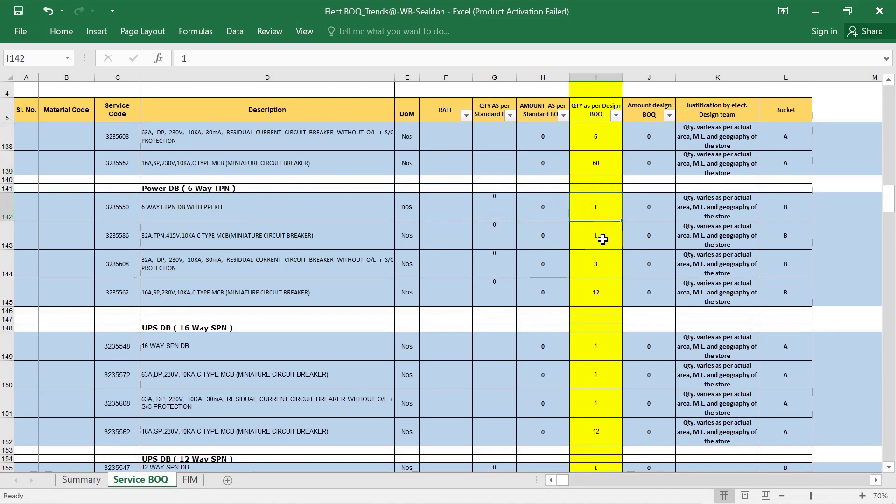
{"action": "left_click", "coordinate": [601, 297]}
{"action": "scroll", "coordinate": [506, 232], "scroll_direction": "down", "scroll_amount": 1}
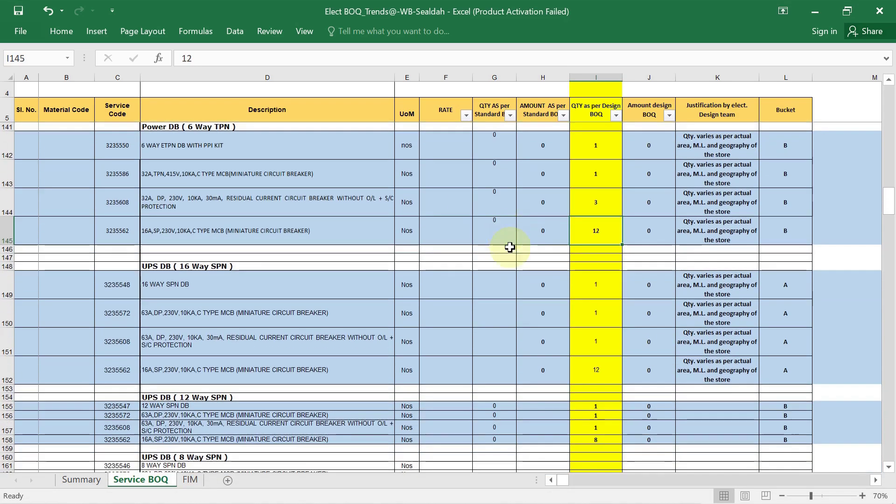
{"action": "scroll", "coordinate": [506, 244], "scroll_direction": "down", "scroll_amount": 1}
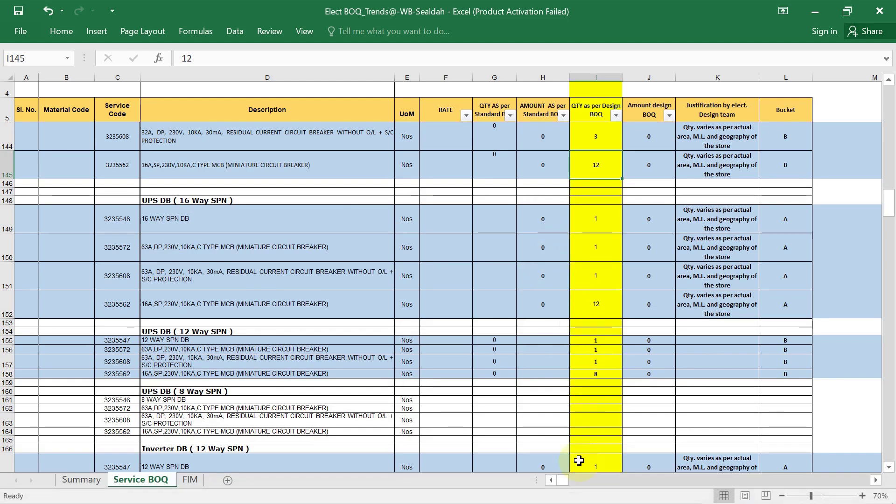
Step: Switch to the AutoCAD SLD drawing and examine the single-line diagram of UPS DB 1-TF
{"action": "mouse_move", "coordinate": [543, 495]}
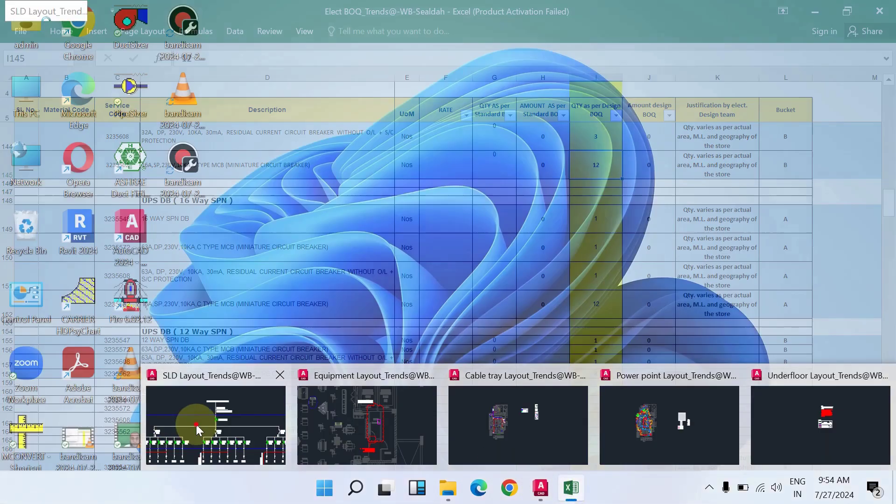
{"action": "left_click", "coordinate": [194, 420]}
{"action": "scroll", "coordinate": [356, 240], "scroll_direction": "down", "scroll_amount": 2}
{"action": "left_click_drag", "start_coordinate": [250, 246], "coordinate": [294, 270]}
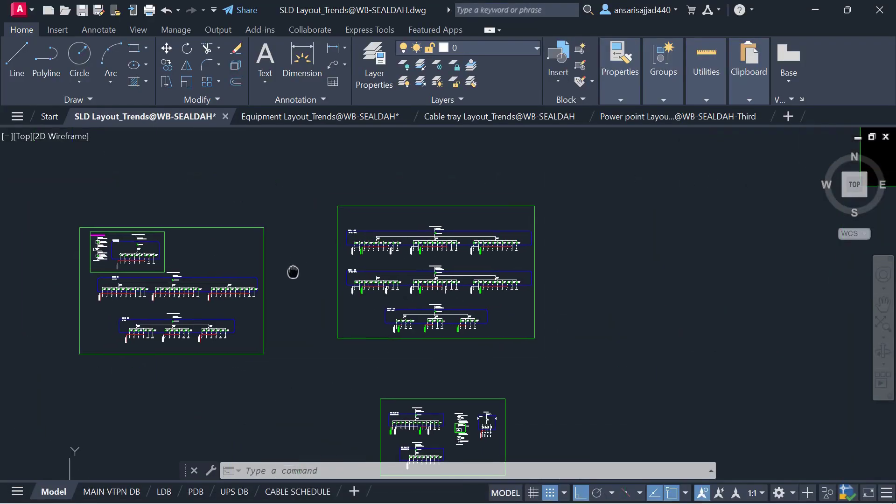
{"action": "left_click_drag", "start_coordinate": [260, 320], "coordinate": [333, 255]}
{"action": "scroll", "coordinate": [332, 255], "scroll_direction": "up", "scroll_amount": 5}
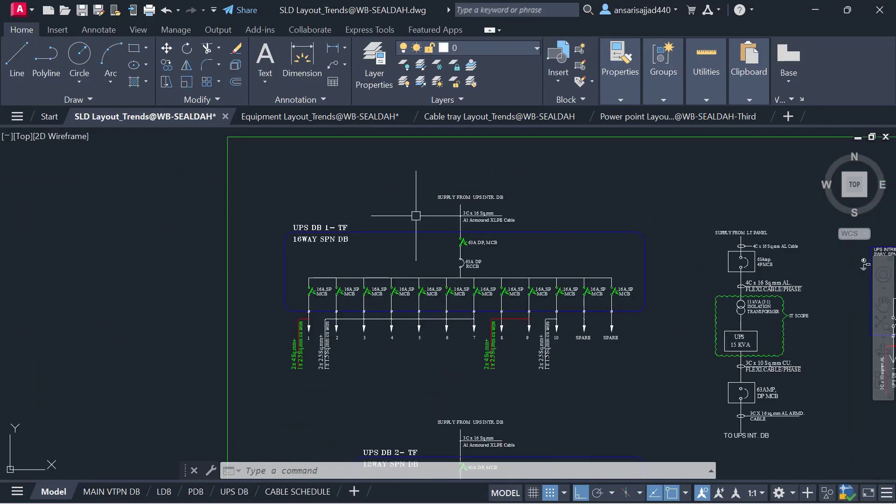
{"action": "scroll", "coordinate": [329, 210], "scroll_direction": "up", "scroll_amount": 2}
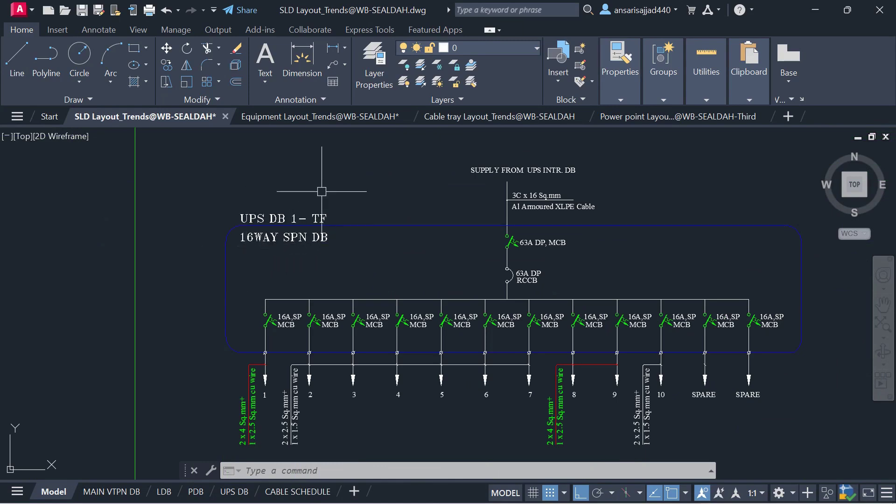
Step: Examine the way size of UPS DB 2-TF and the incoming DP MCB and RCCB of UPS DB 1-TF
{"action": "scroll", "coordinate": [321, 191], "scroll_direction": "down", "scroll_amount": 3}
{"action": "scroll", "coordinate": [327, 282], "scroll_direction": "up", "scroll_amount": 3}
{"action": "scroll", "coordinate": [346, 289], "scroll_direction": "up", "scroll_amount": 2}
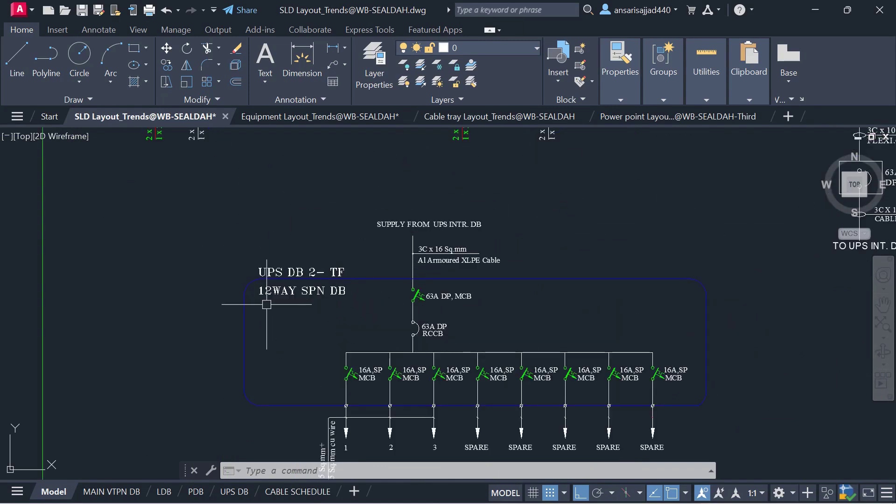
{"action": "scroll", "coordinate": [271, 298], "scroll_direction": "down", "scroll_amount": 3}
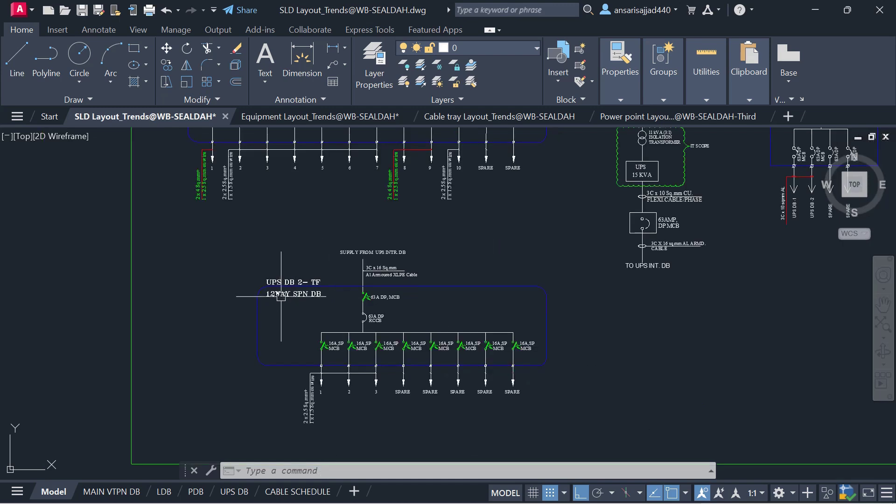
{"action": "scroll", "coordinate": [289, 197], "scroll_direction": "up", "scroll_amount": 2}
{"action": "scroll", "coordinate": [381, 237], "scroll_direction": "up", "scroll_amount": 2}
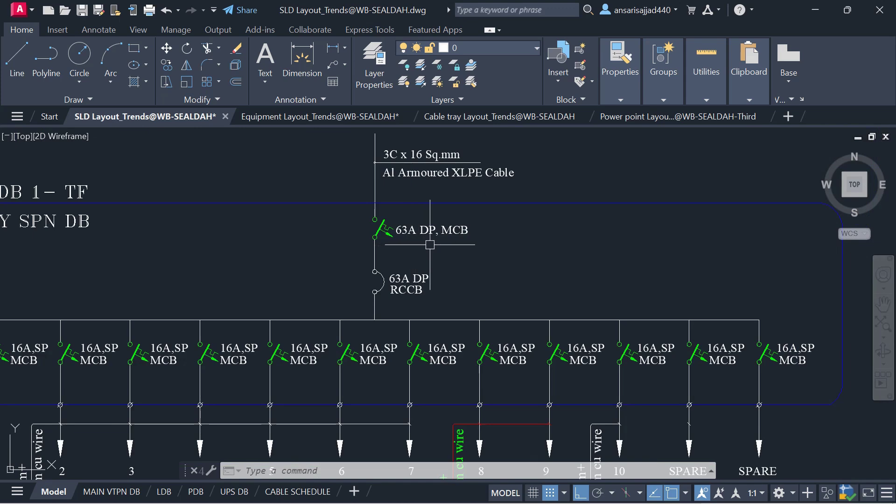
{"action": "scroll", "coordinate": [466, 243], "scroll_direction": "down", "scroll_amount": 2}
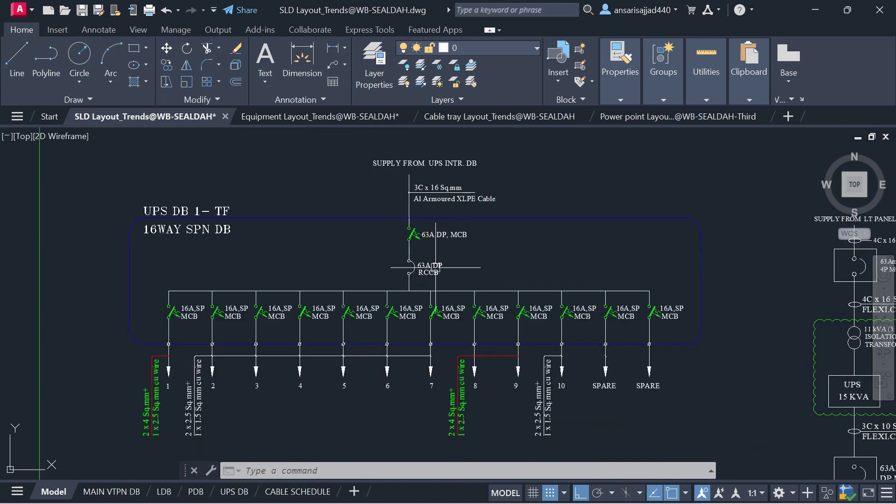
Step: Examine the incoming protection of UPS DB 1-TF and count its outgoing 16A SP MCBs
{"action": "scroll", "coordinate": [436, 257], "scroll_direction": "up", "scroll_amount": 2}
{"action": "scroll", "coordinate": [441, 266], "scroll_direction": "down", "scroll_amount": 2}
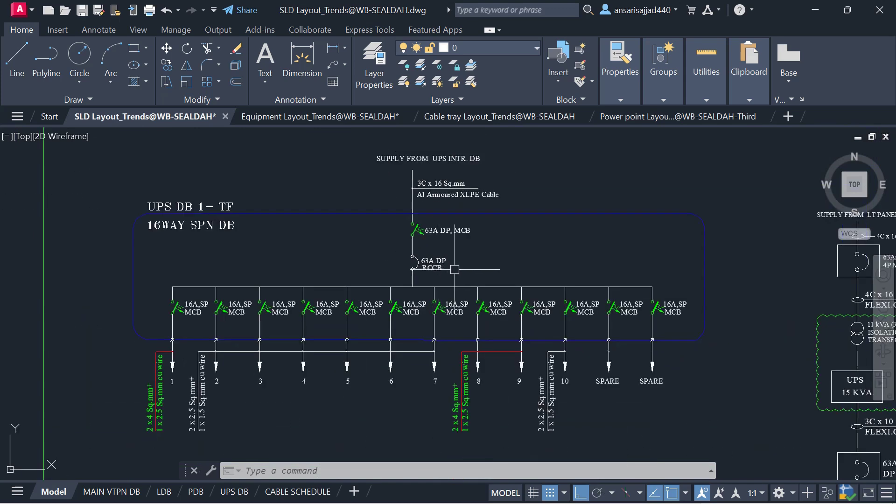
{"action": "scroll", "coordinate": [440, 266], "scroll_direction": "up", "scroll_amount": 2}
{"action": "scroll", "coordinate": [416, 299], "scroll_direction": "down", "scroll_amount": 2}
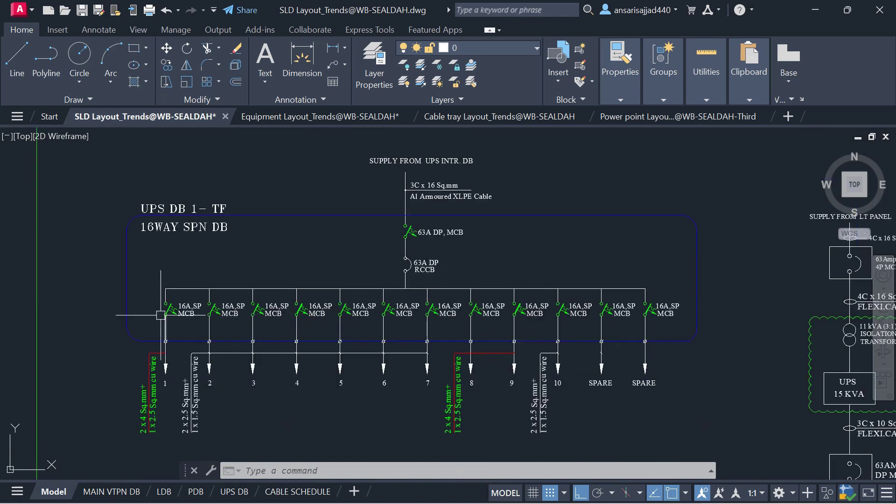
{"action": "scroll", "coordinate": [140, 314], "scroll_direction": "up", "scroll_amount": 2}
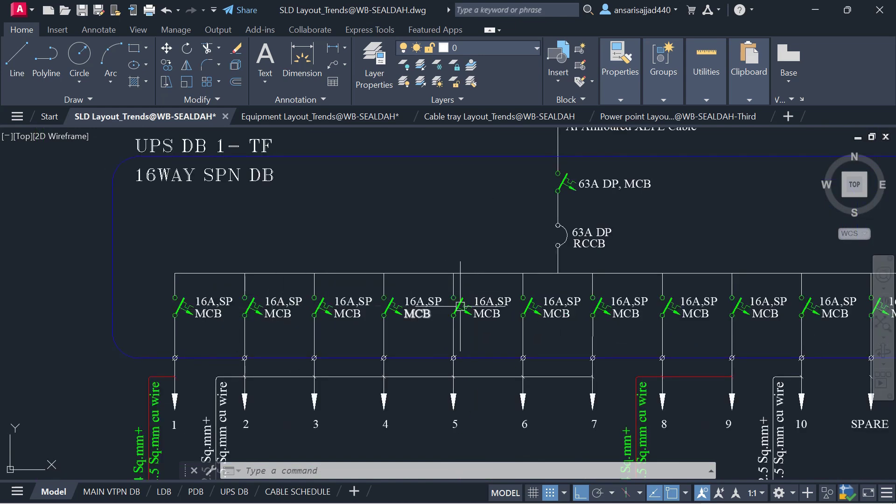
{"action": "scroll", "coordinate": [465, 305], "scroll_direction": "down", "scroll_amount": 2}
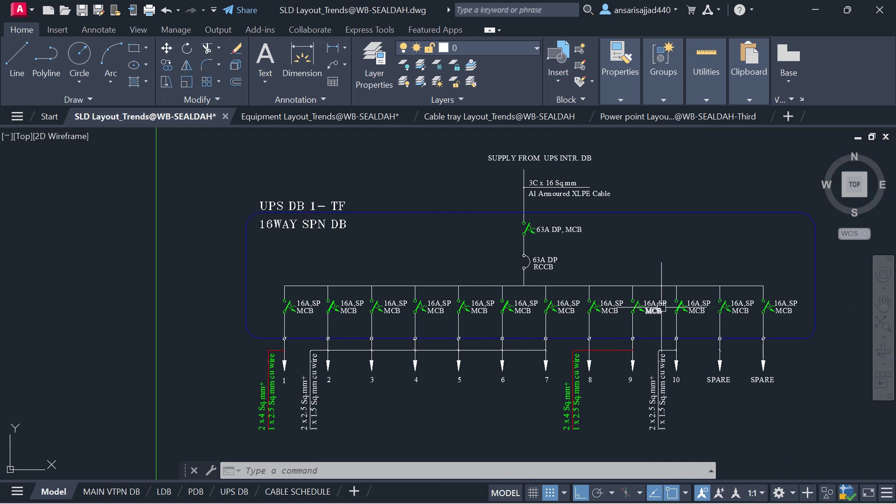
{"action": "scroll", "coordinate": [391, 308], "scroll_direction": "up", "scroll_amount": 2}
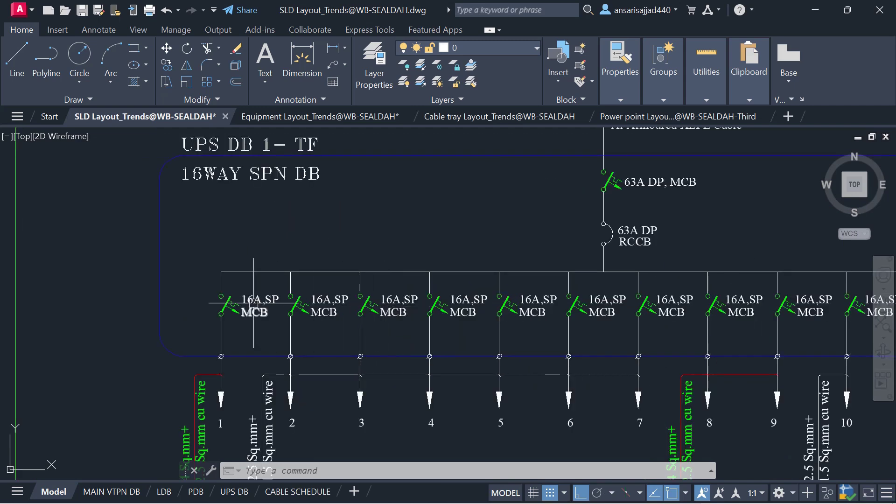
{"action": "scroll", "coordinate": [255, 302], "scroll_direction": "down", "scroll_amount": 2}
{"action": "scroll", "coordinate": [254, 302], "scroll_direction": "up", "scroll_amount": 2}
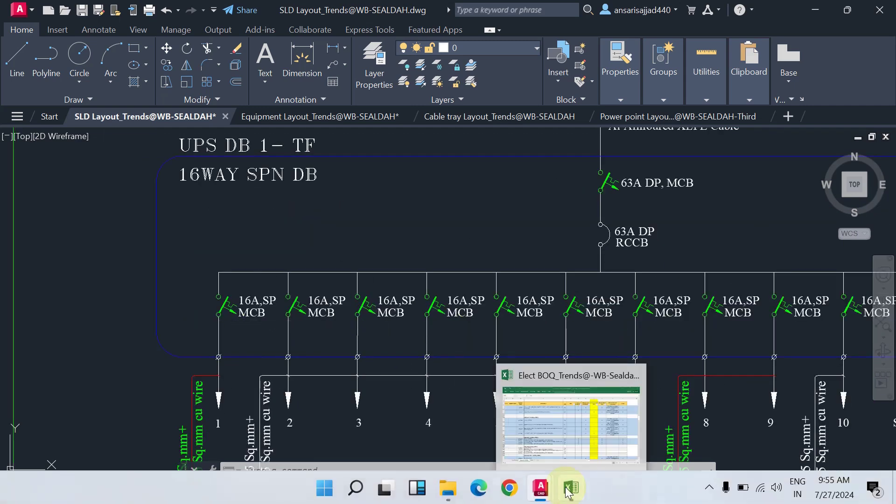
Step: Switch to the Excel BOQ and check each design quantity in the UPS DB (12 Way SPN) section
{"action": "left_click", "coordinate": [569, 493]}
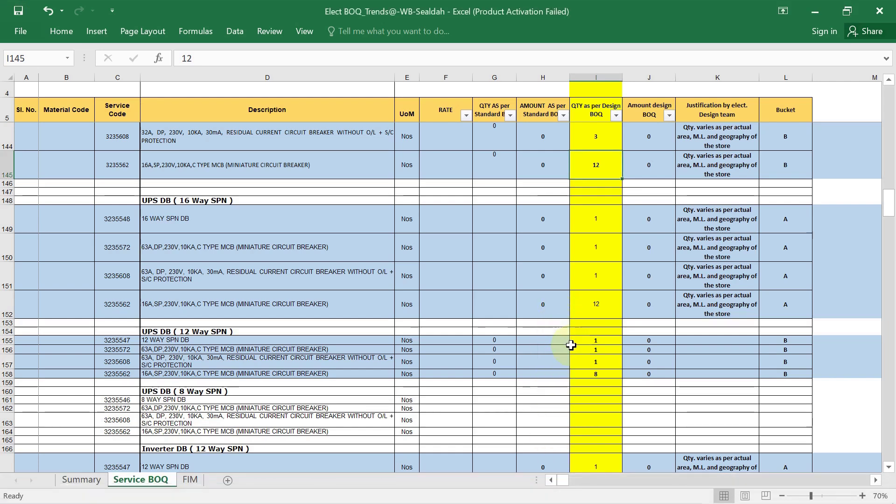
{"action": "left_click", "coordinate": [602, 340]}
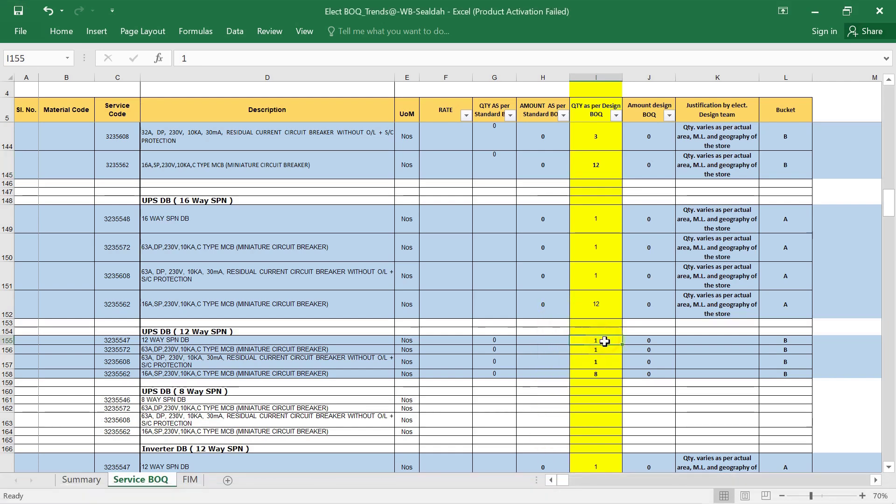
{"action": "left_click", "coordinate": [609, 350]}
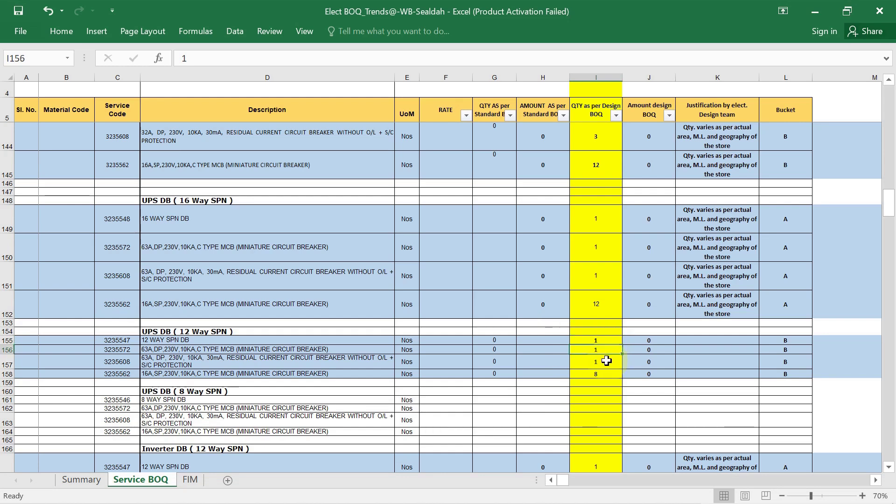
{"action": "left_click", "coordinate": [606, 361]}
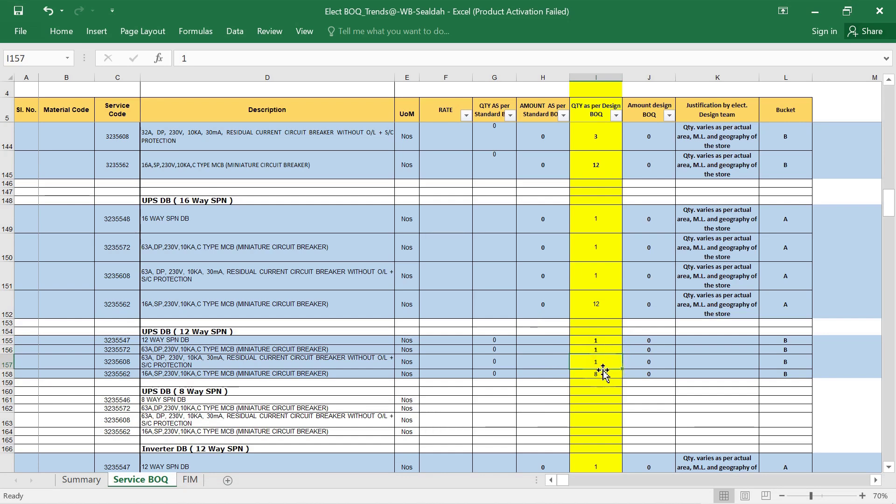
{"action": "left_click", "coordinate": [602, 373]}
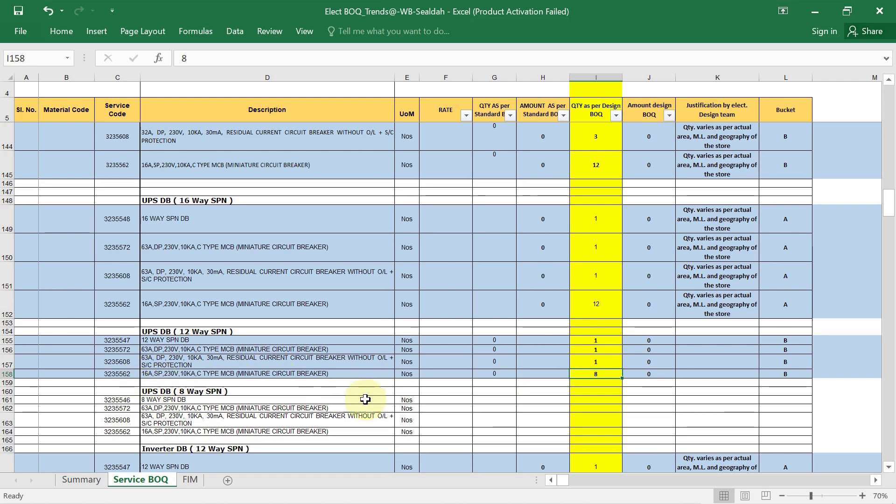
Step: Switch to the AutoCAD SLD drawing and examine the outgoing circuits, spares and wire sizes of UPS DB 1-TF
{"action": "mouse_move", "coordinate": [541, 487]}
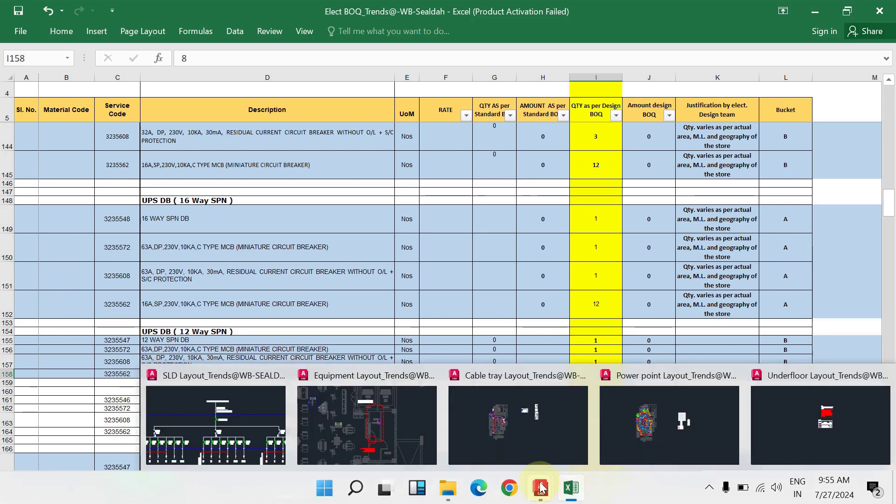
{"action": "left_click", "coordinate": [275, 439]}
{"action": "scroll", "coordinate": [351, 241], "scroll_direction": "down", "scroll_amount": 4}
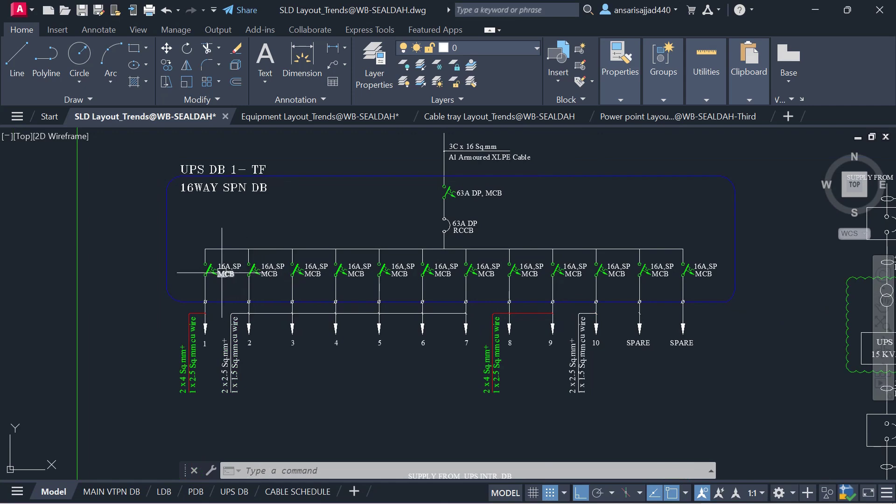
{"action": "scroll", "coordinate": [224, 273], "scroll_direction": "down", "scroll_amount": 2}
{"action": "scroll", "coordinate": [219, 268], "scroll_direction": "up", "scroll_amount": 2}
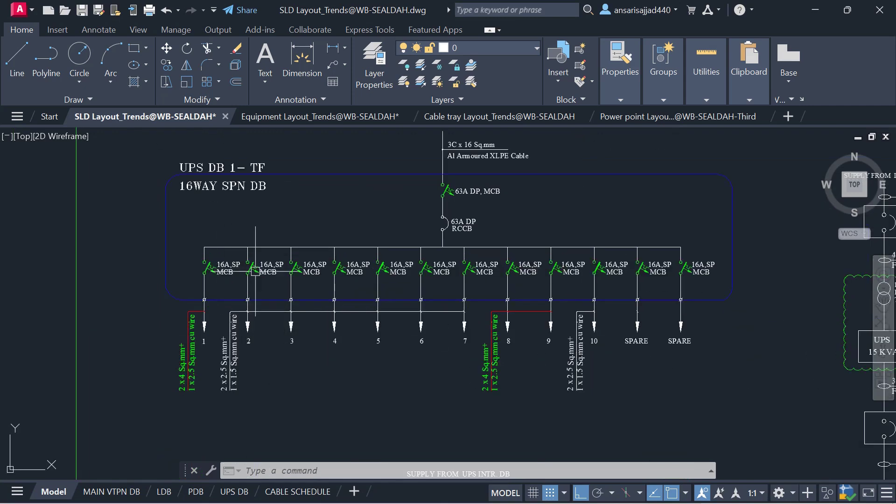
{"action": "scroll", "coordinate": [681, 270], "scroll_direction": "up", "scroll_amount": 2}
{"action": "scroll", "coordinate": [681, 271], "scroll_direction": "down", "scroll_amount": 2}
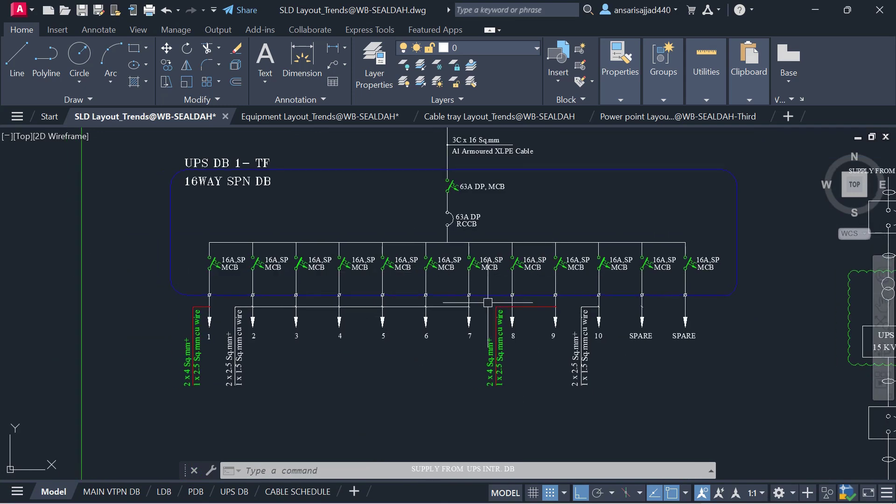
{"action": "scroll", "coordinate": [471, 305], "scroll_direction": "up", "scroll_amount": 2}
{"action": "scroll", "coordinate": [473, 320], "scroll_direction": "down", "scroll_amount": 2}
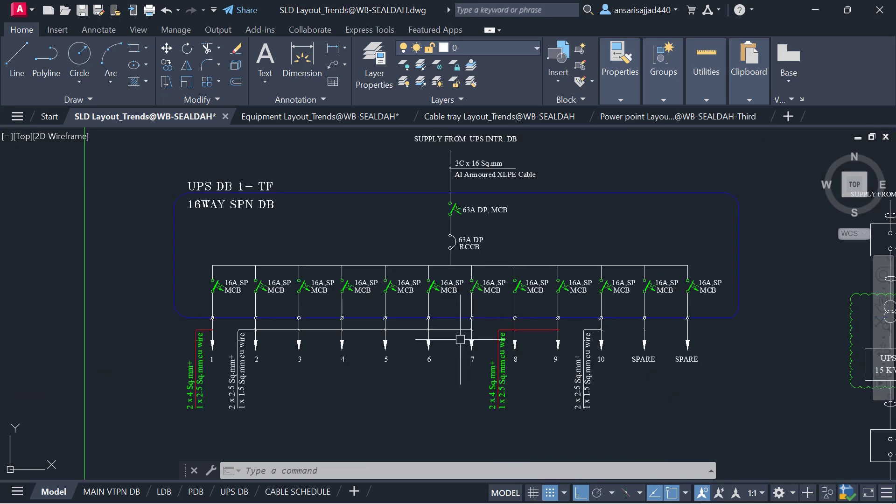
{"action": "scroll", "coordinate": [527, 288], "scroll_direction": "up", "scroll_amount": 2}
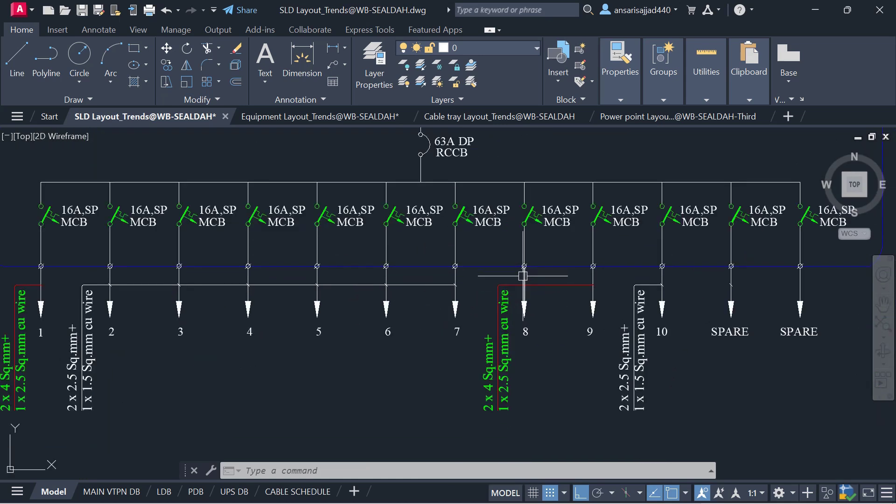
{"action": "scroll", "coordinate": [490, 327], "scroll_direction": "down", "scroll_amount": 2}
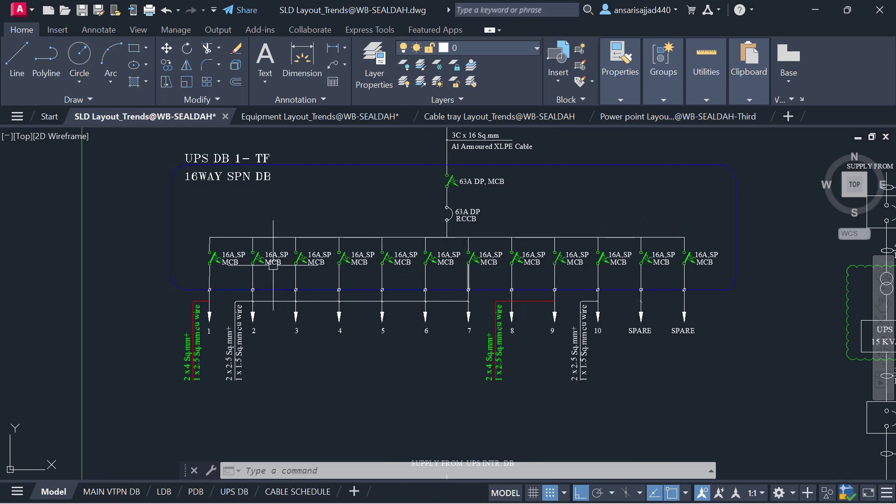
{"action": "scroll", "coordinate": [284, 257], "scroll_direction": "up", "scroll_amount": 2}
Step: Examine the UPS DB 2-TF diagram, including its way size, incomer, RCCB and 16A SP MCBs
{"action": "scroll", "coordinate": [286, 270], "scroll_direction": "down", "scroll_amount": 4}
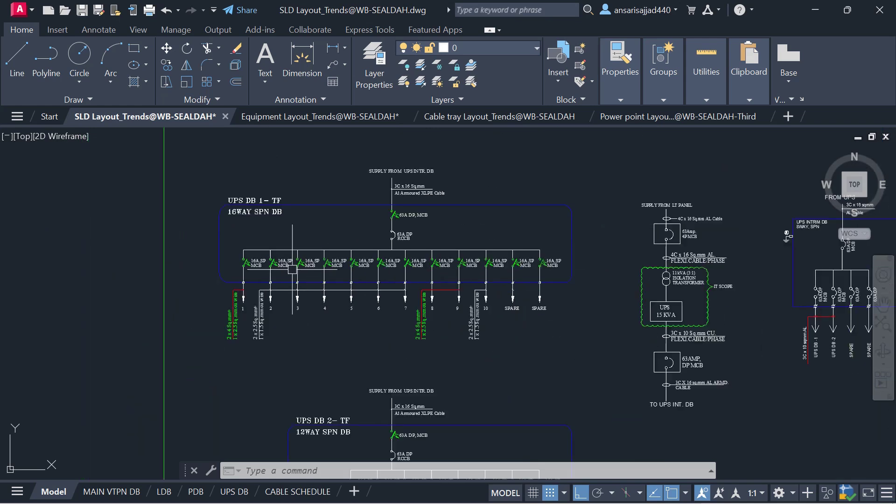
{"action": "scroll", "coordinate": [341, 312], "scroll_direction": "up", "scroll_amount": 2}
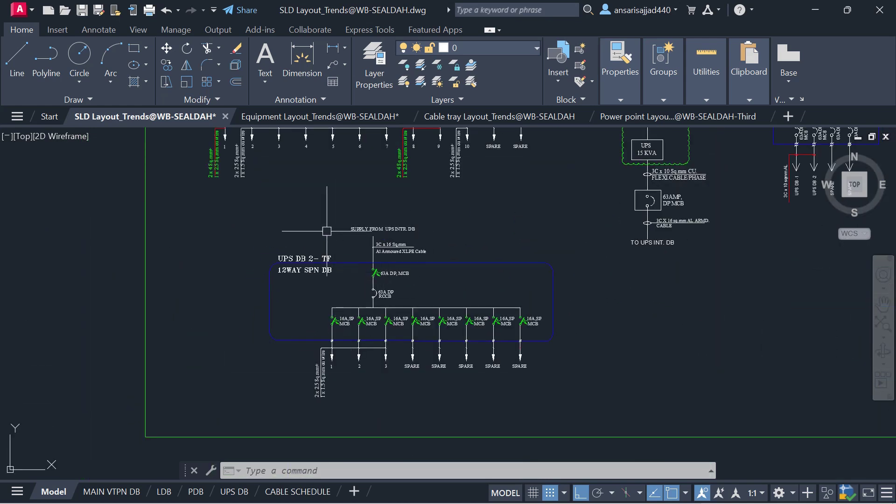
{"action": "scroll", "coordinate": [327, 232], "scroll_direction": "up", "scroll_amount": 2}
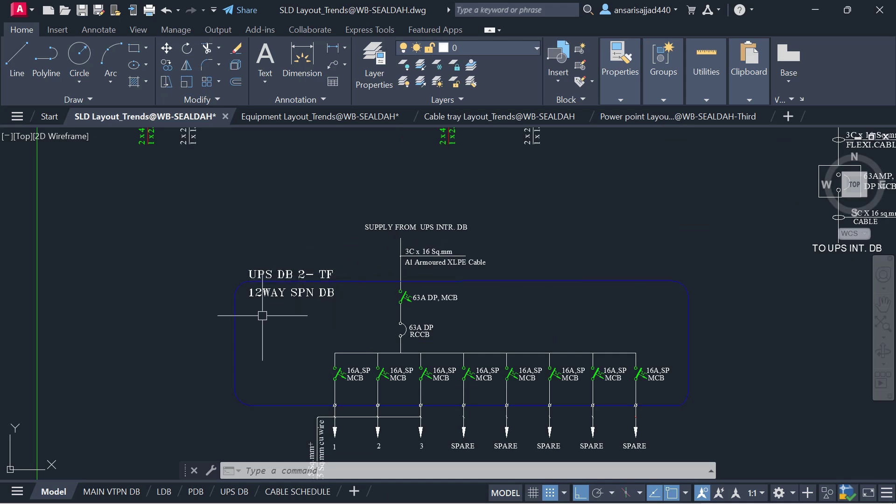
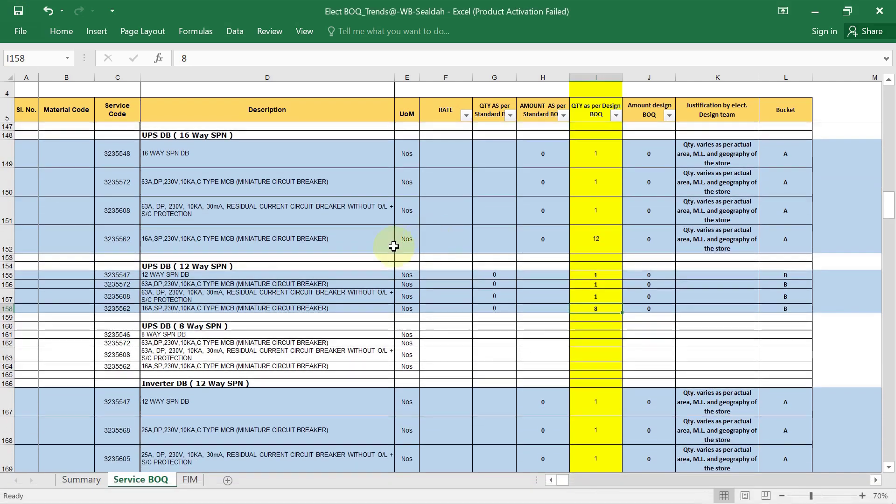
Step: Review the Inverter DB (12 Way SPN) section in the Excel BOQ and examine the INV.DB :TF diagram in the AutoCAD SLD
{"action": "scroll", "coordinate": [501, 260], "scroll_direction": "down", "scroll_amount": 3}
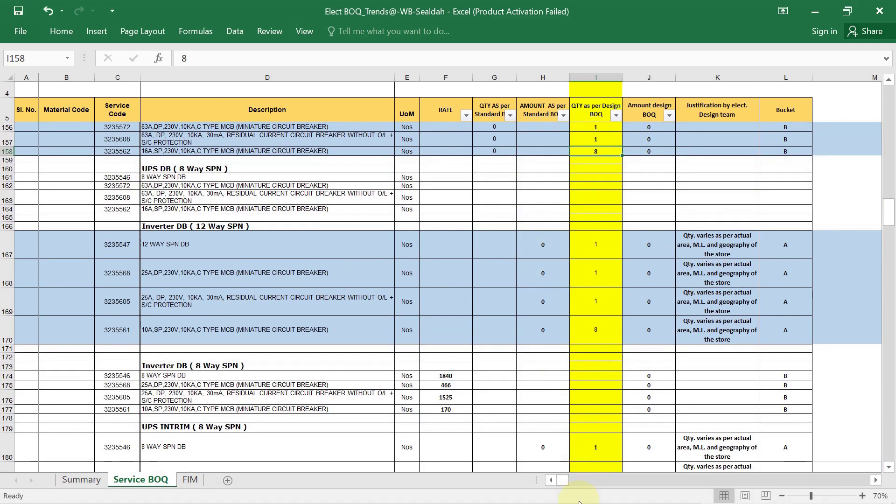
{"action": "mouse_move", "coordinate": [541, 496]}
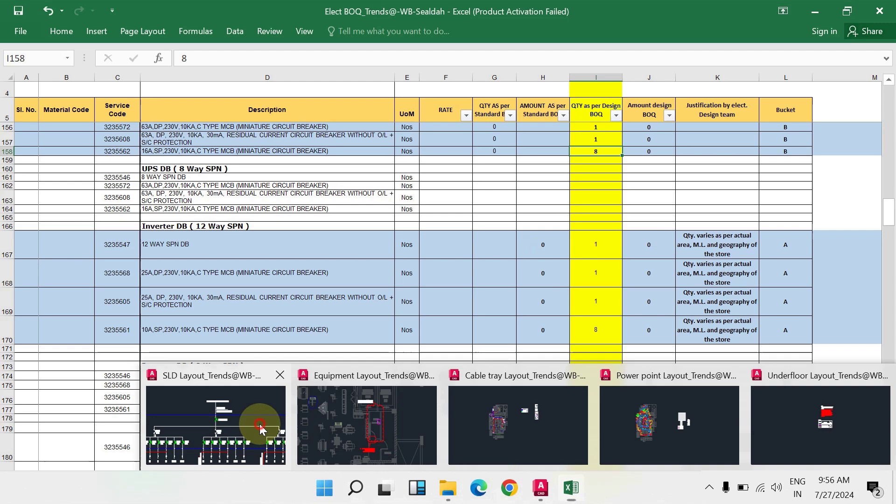
{"action": "left_click", "coordinate": [242, 411]}
{"action": "scroll", "coordinate": [381, 254], "scroll_direction": "down", "scroll_amount": 10}
{"action": "scroll", "coordinate": [282, 396], "scroll_direction": "up", "scroll_amount": 8}
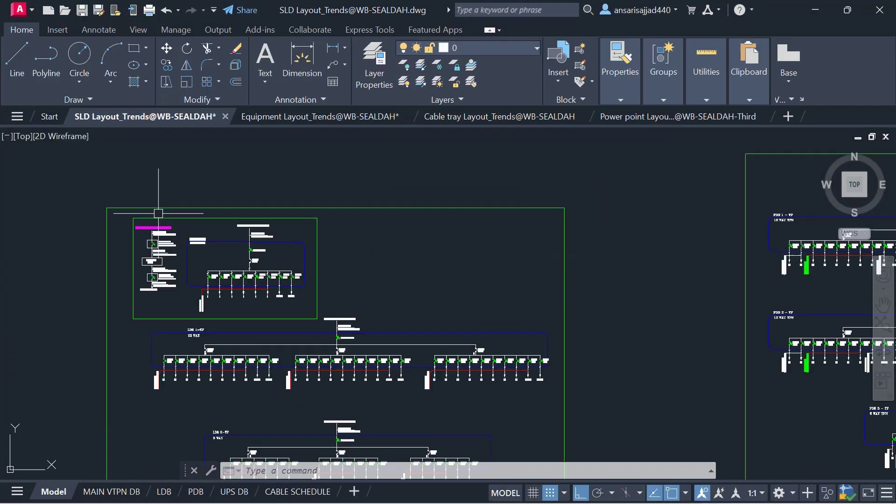
{"action": "scroll", "coordinate": [261, 316], "scroll_direction": "up", "scroll_amount": 3}
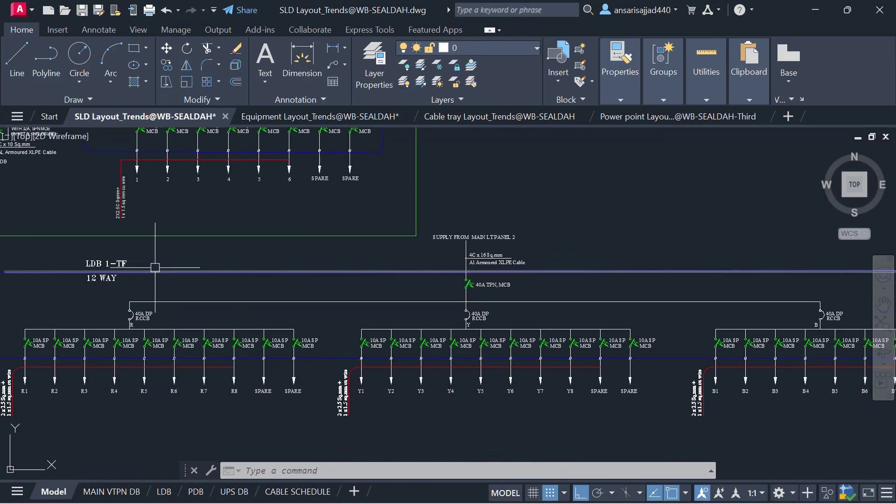
{"action": "scroll", "coordinate": [261, 355], "scroll_direction": "down", "scroll_amount": 6}
{"action": "scroll", "coordinate": [187, 420], "scroll_direction": "up", "scroll_amount": 3}
{"action": "scroll", "coordinate": [140, 280], "scroll_direction": "up", "scroll_amount": 4}
{"action": "scroll", "coordinate": [255, 292], "scroll_direction": "down", "scroll_amount": 3}
{"action": "scroll", "coordinate": [302, 241], "scroll_direction": "up", "scroll_amount": 3}
{"action": "scroll", "coordinate": [291, 222], "scroll_direction": "down", "scroll_amount": 2}
{"action": "mouse_move", "coordinate": [196, 245]}
{"action": "left_mouse_down"}
{"action": "mouse_move", "coordinate": [260, 216]}
{"action": "mouse_move", "coordinate": [259, 230]}
{"action": "left_mouse_up"}
{"action": "scroll", "coordinate": [316, 223], "scroll_direction": "up", "scroll_amount": 2}
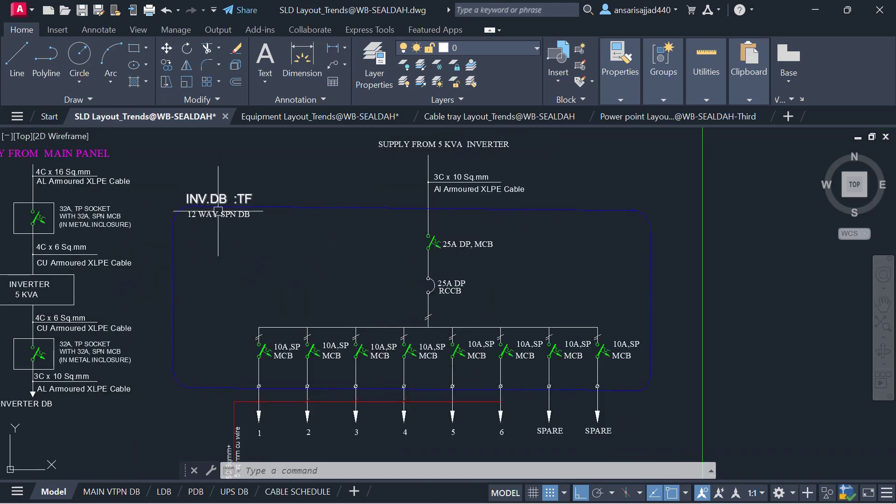
{"action": "left_click_drag", "start_coordinate": [417, 225], "coordinate": [347, 200]}
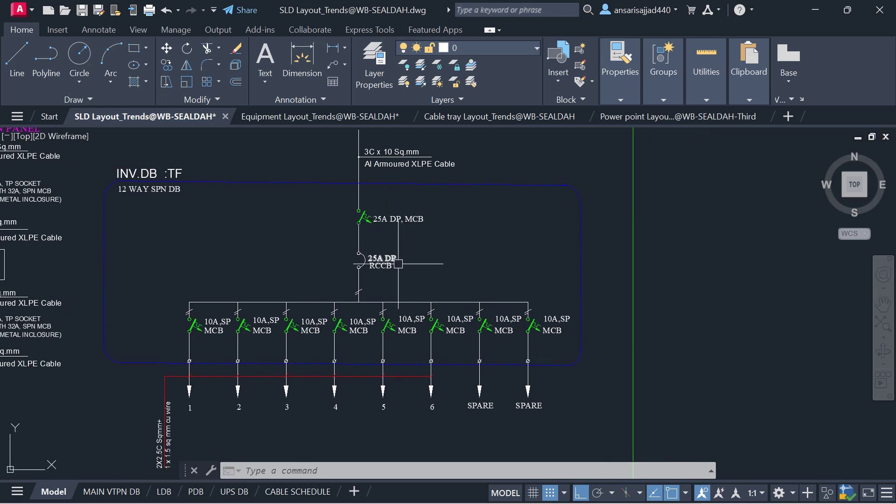
Step: Return to the Excel BOQ and check the design quantities of the Inverter DB (12 Way SPN) and UPS INTRIM (8 Way SPN) sections
{"action": "left_click", "coordinate": [581, 492]}
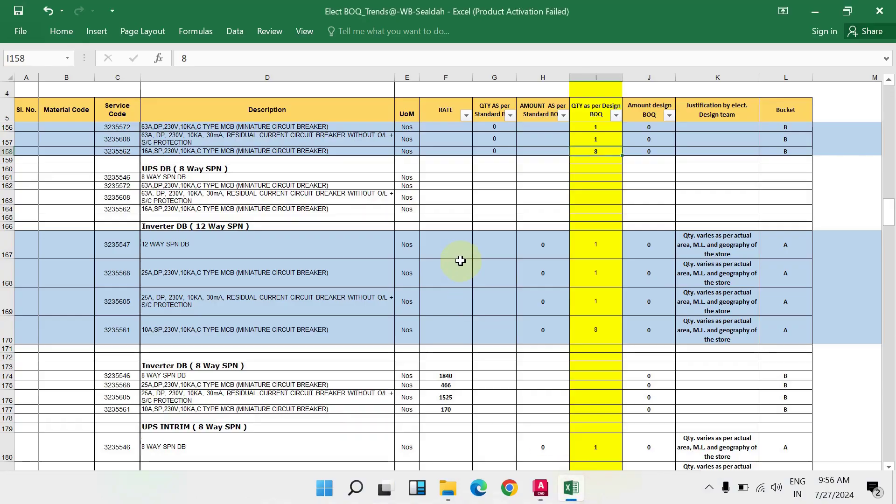
{"action": "scroll", "coordinate": [460, 253], "scroll_direction": "down", "scroll_amount": 4}
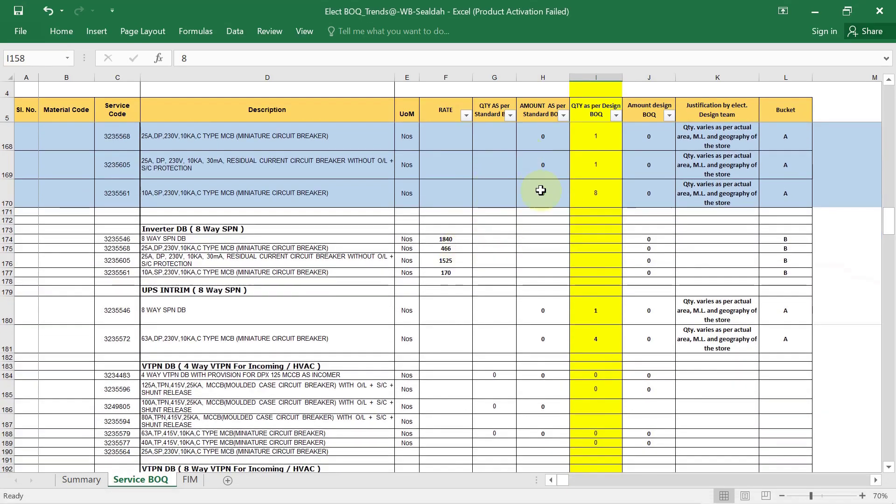
{"action": "scroll", "coordinate": [554, 176], "scroll_direction": "up", "scroll_amount": 2}
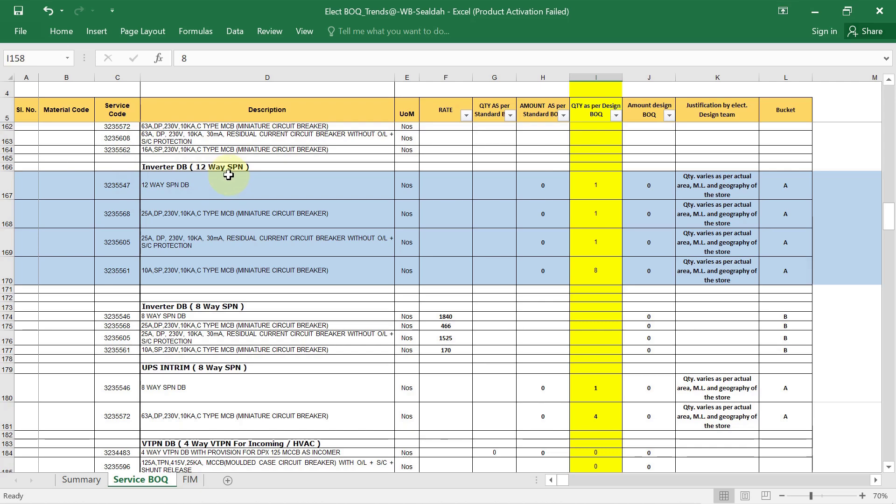
{"action": "scroll", "coordinate": [231, 273], "scroll_direction": "down", "scroll_amount": 2}
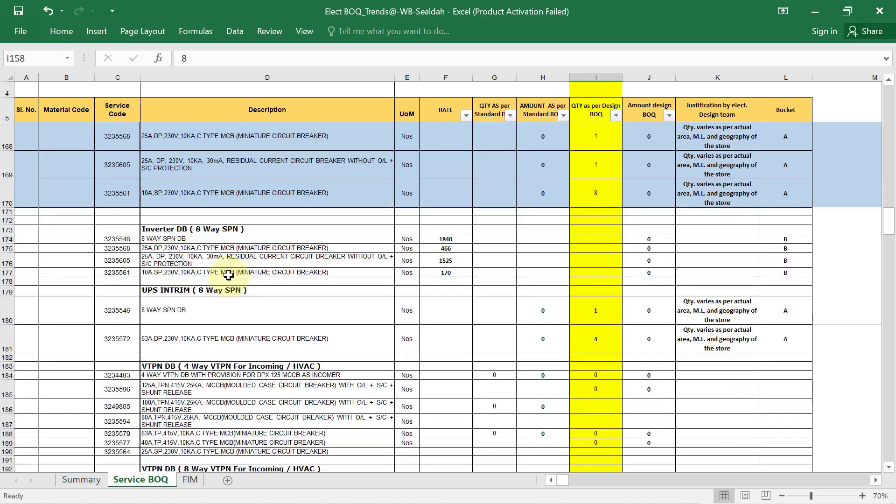
{"action": "scroll", "coordinate": [436, 202], "scroll_direction": "down", "scroll_amount": 2}
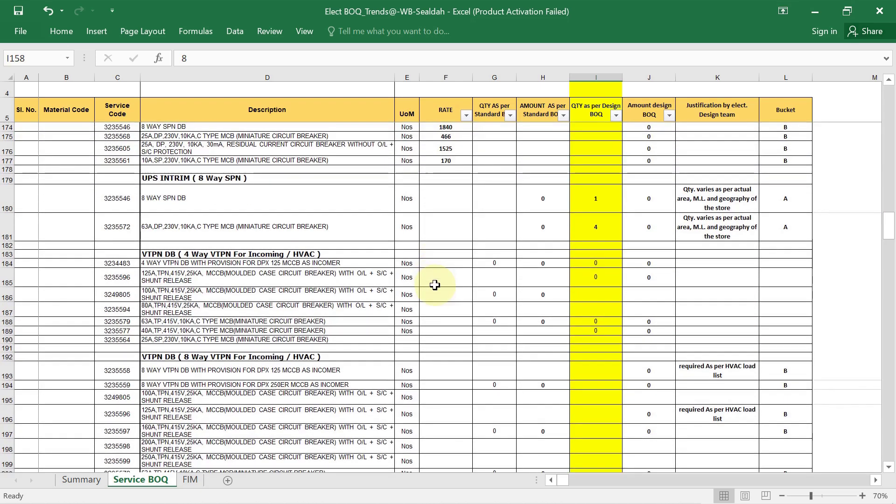
{"action": "scroll", "coordinate": [435, 285], "scroll_direction": "up", "scroll_amount": 1}
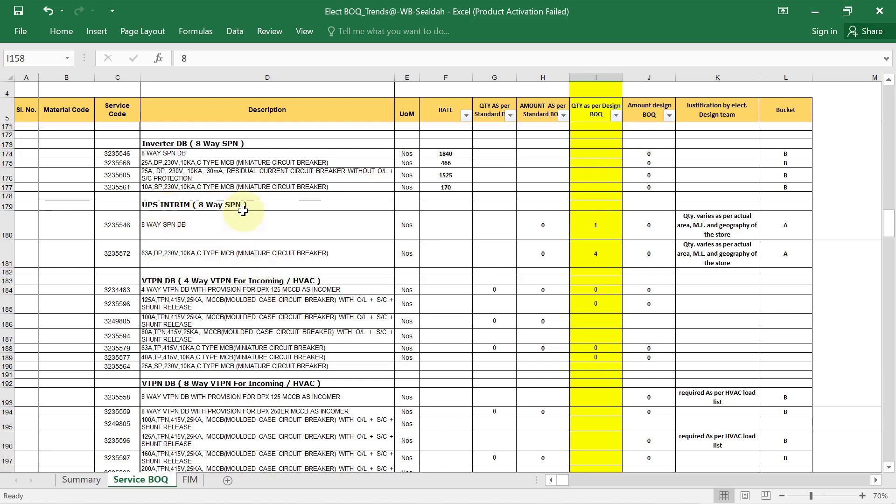
{"action": "mouse_move", "coordinate": [555, 491]}
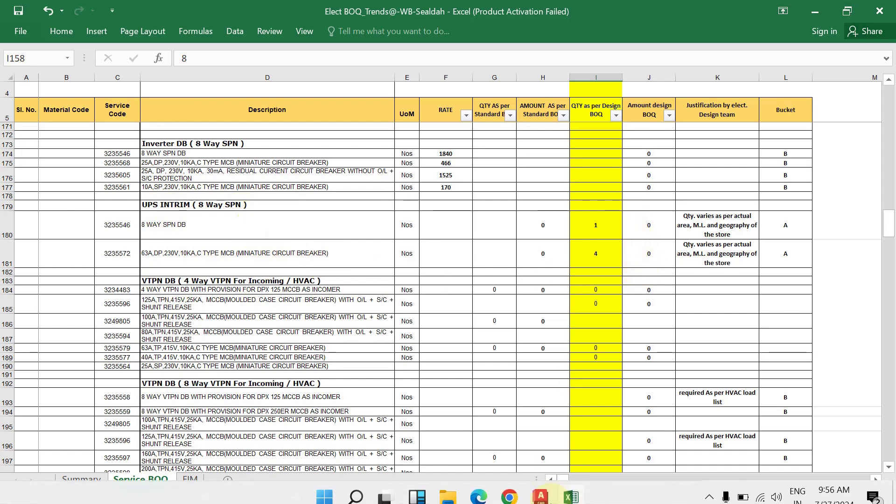
Step: Switch to the AutoCAD SLD drawing and examine the UPS INTRIM DB diagram, including its way size, incomer and outgoing 63A DP MCBs
{"action": "left_click", "coordinate": [112, 420]}
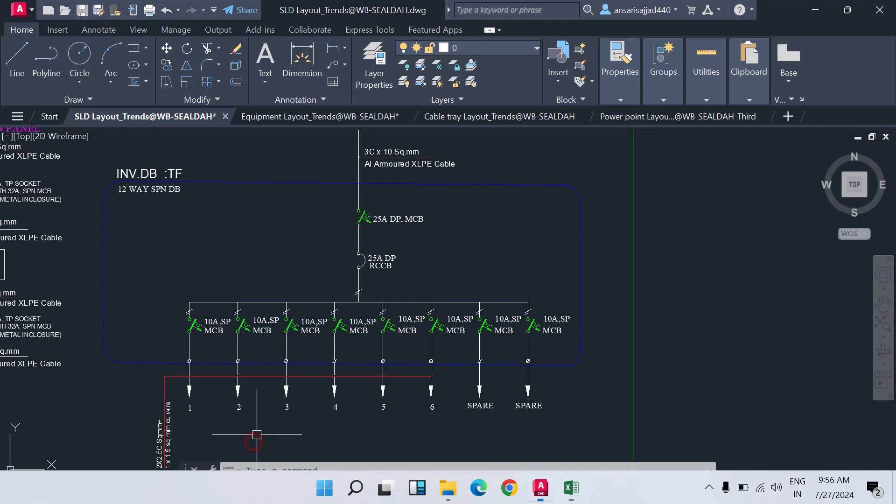
{"action": "scroll", "coordinate": [385, 280], "scroll_direction": "down", "scroll_amount": 2}
{"action": "scroll", "coordinate": [529, 246], "scroll_direction": "down", "scroll_amount": 2}
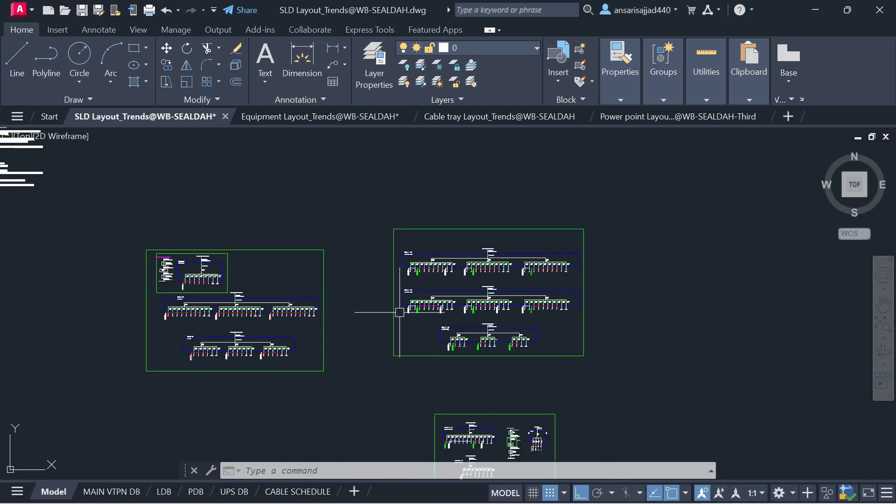
{"action": "scroll", "coordinate": [513, 348], "scroll_direction": "up", "scroll_amount": 10}
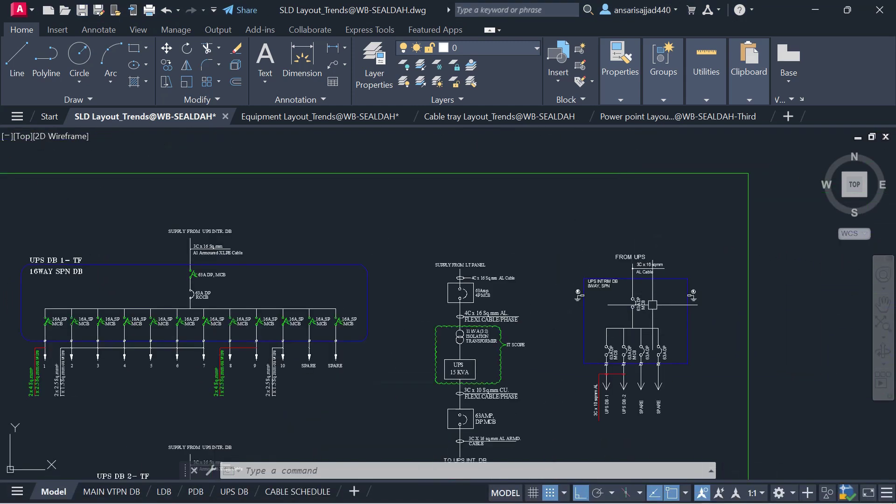
{"action": "scroll", "coordinate": [648, 299], "scroll_direction": "down", "scroll_amount": 4}
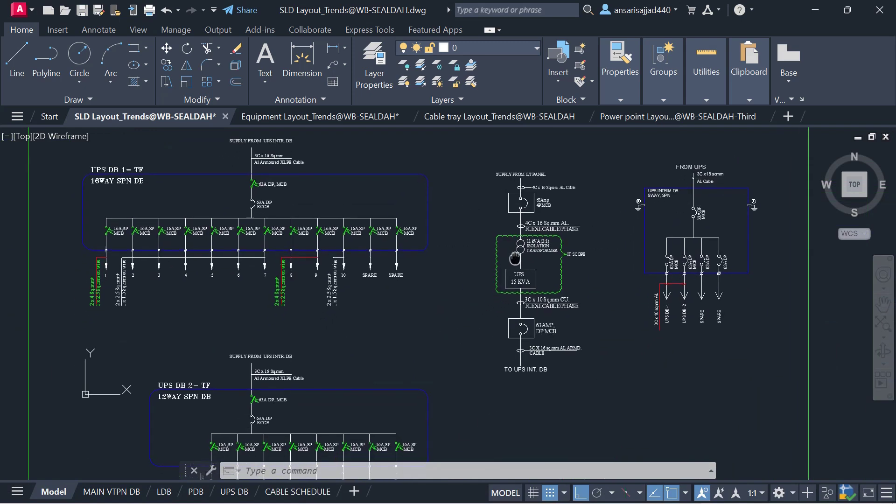
{"action": "left_click_drag", "start_coordinate": [517, 255], "coordinate": [516, 261]}
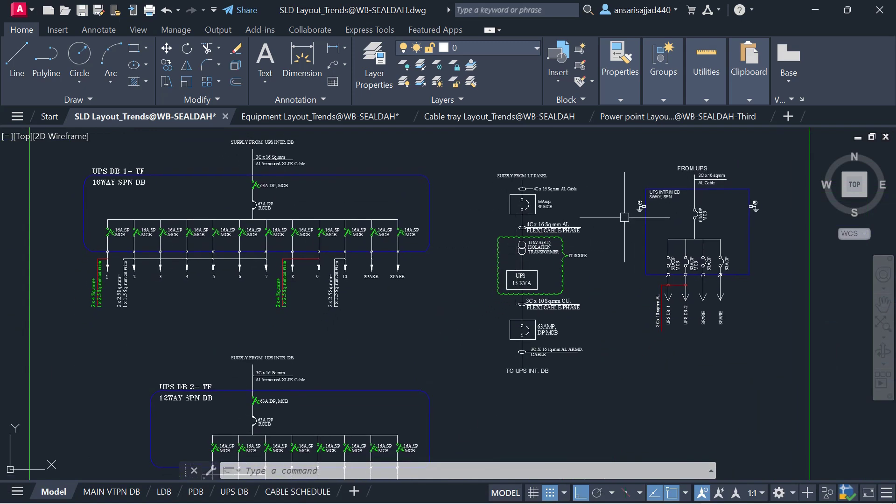
{"action": "scroll", "coordinate": [707, 172], "scroll_direction": "up", "scroll_amount": 5}
{"action": "scroll", "coordinate": [700, 170], "scroll_direction": "down", "scroll_amount": 1}
{"action": "scroll", "coordinate": [476, 237], "scroll_direction": "up", "scroll_amount": 2}
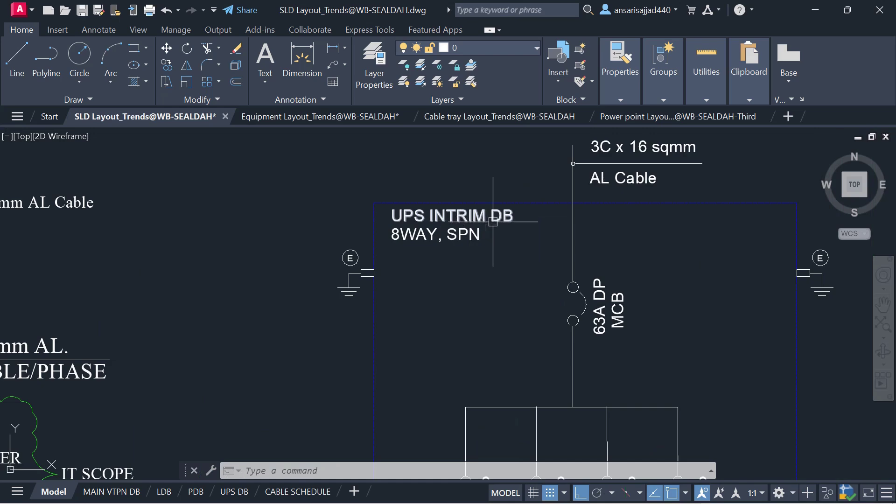
{"action": "scroll", "coordinate": [502, 223], "scroll_direction": "down", "scroll_amount": 4}
{"action": "scroll", "coordinate": [504, 226], "scroll_direction": "up", "scroll_amount": 1}
{"action": "scroll", "coordinate": [518, 226], "scroll_direction": "down", "scroll_amount": 1}
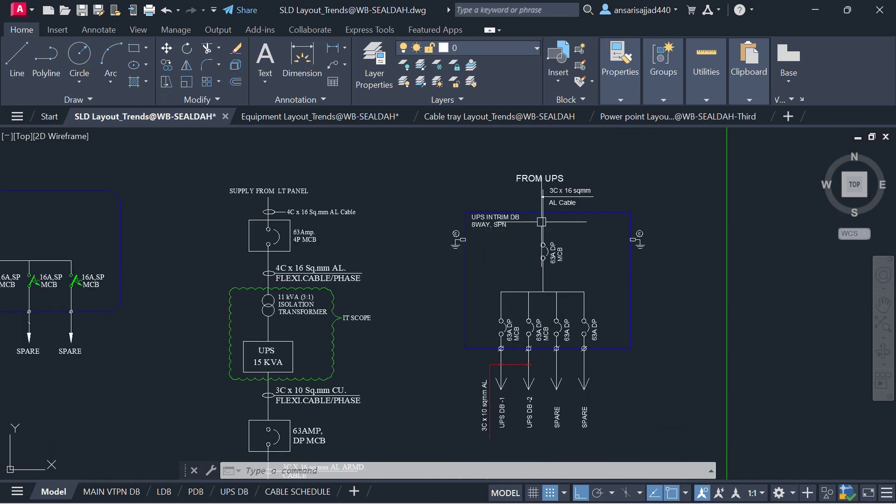
Step: Return to the Excel BOQ, check the UPS INTRIM (8 Way SPN) design quantities and bring up the VTPN DB (12 Way VTPN For MAIN DB) section
{"action": "left_click", "coordinate": [572, 491]}
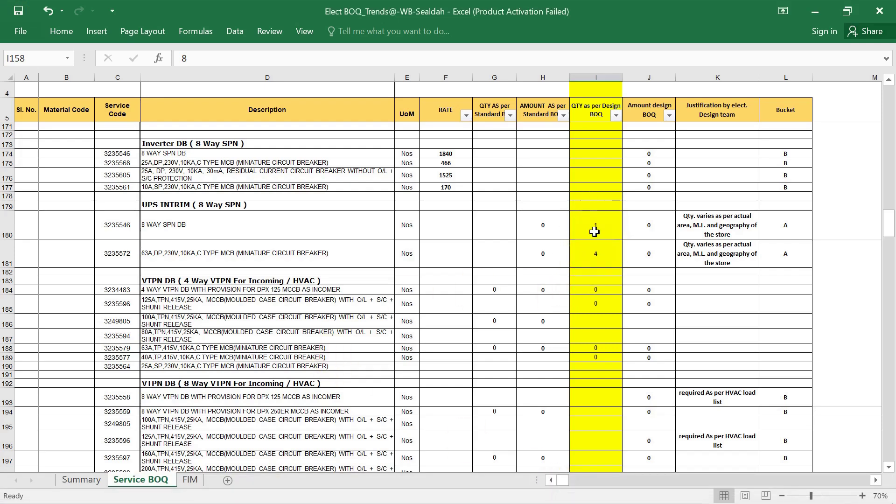
{"action": "left_click", "coordinate": [600, 262]}
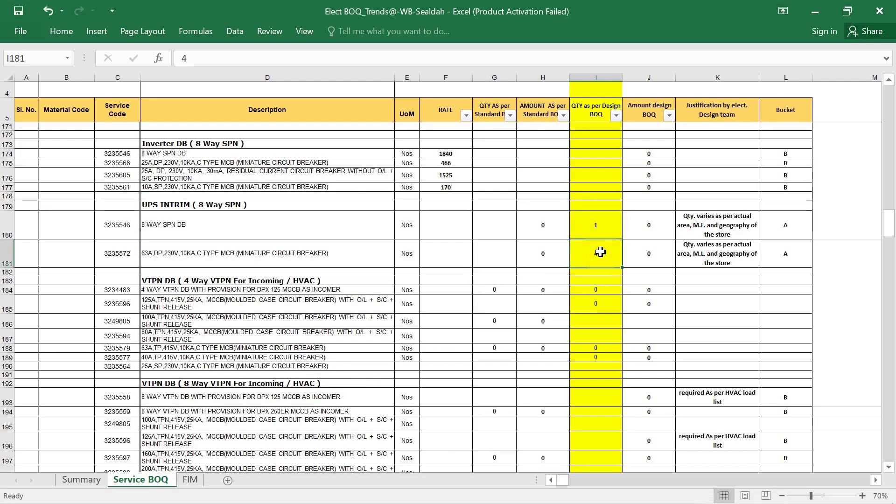
{"action": "scroll", "coordinate": [601, 252], "scroll_direction": "down", "scroll_amount": 10}
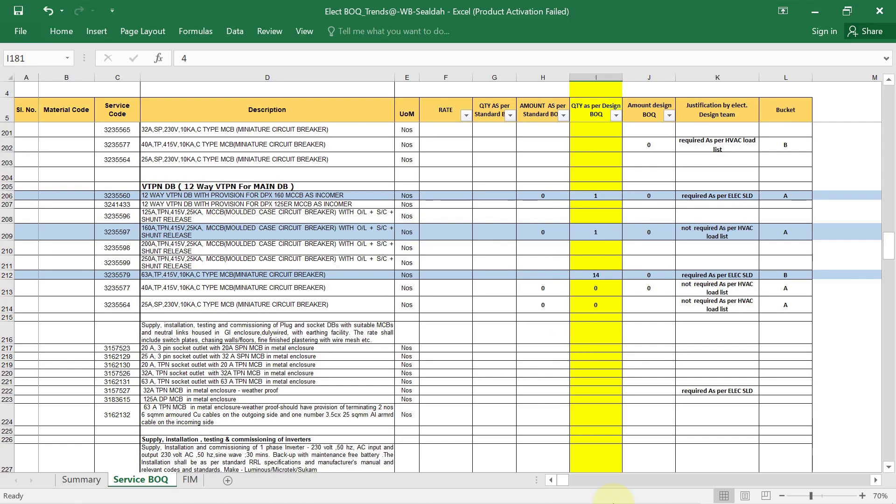
Step: Switch to the AutoCAD SLD drawing and examine the MAIN DB diagram, including its way size, MCCB incomer, outgoing MCBs and spares
{"action": "mouse_move", "coordinate": [602, 491]}
{"action": "mouse_move", "coordinate": [537, 491]}
{"action": "left_click", "coordinate": [242, 424]}
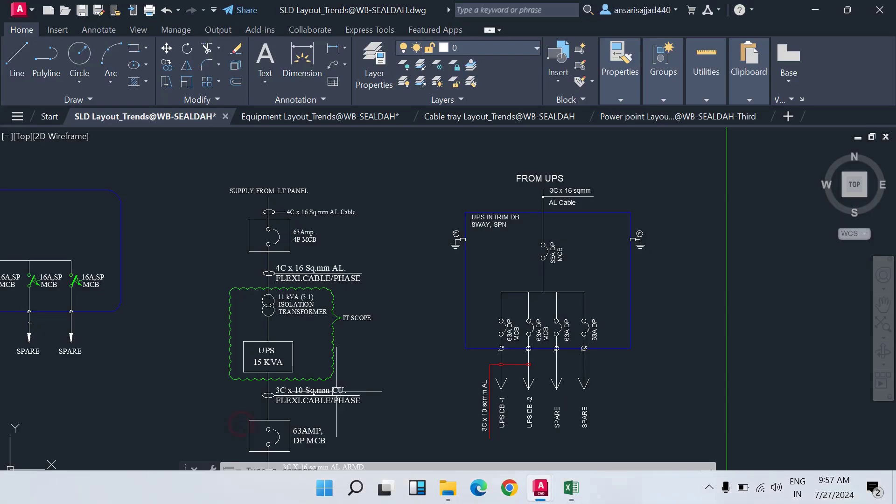
{"action": "scroll", "coordinate": [362, 273], "scroll_direction": "down", "scroll_amount": 5}
{"action": "scroll", "coordinate": [422, 296], "scroll_direction": "up", "scroll_amount": 8}
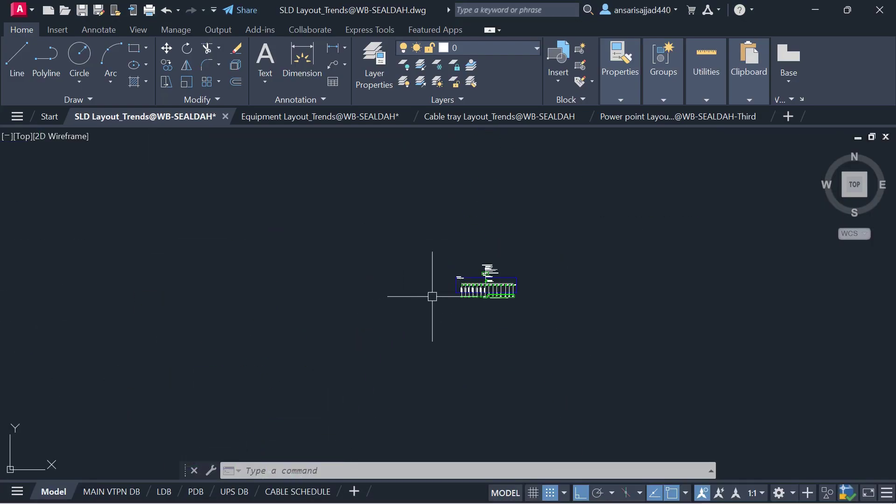
{"action": "scroll", "coordinate": [396, 305], "scroll_direction": "up", "scroll_amount": 2}
{"action": "scroll", "coordinate": [396, 305], "scroll_direction": "down", "scroll_amount": 5}
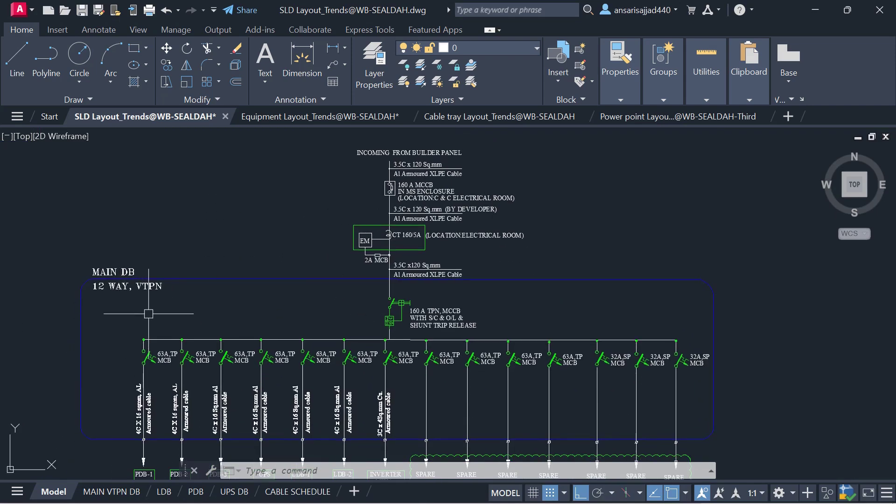
{"action": "left_click_drag", "start_coordinate": [145, 314], "coordinate": [195, 277]}
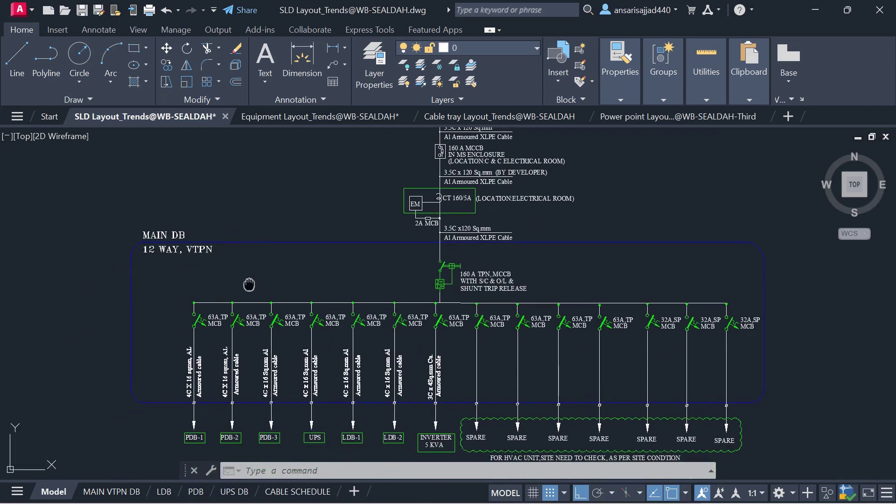
{"action": "left_click_drag", "start_coordinate": [248, 284], "coordinate": [248, 281]}
{"action": "scroll", "coordinate": [259, 336], "scroll_direction": "up", "scroll_amount": 3}
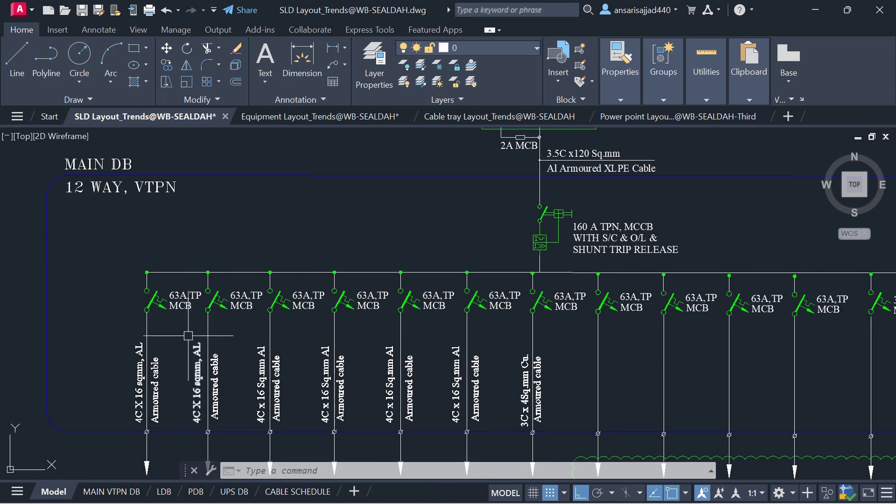
{"action": "scroll", "coordinate": [182, 311], "scroll_direction": "down", "scroll_amount": 5}
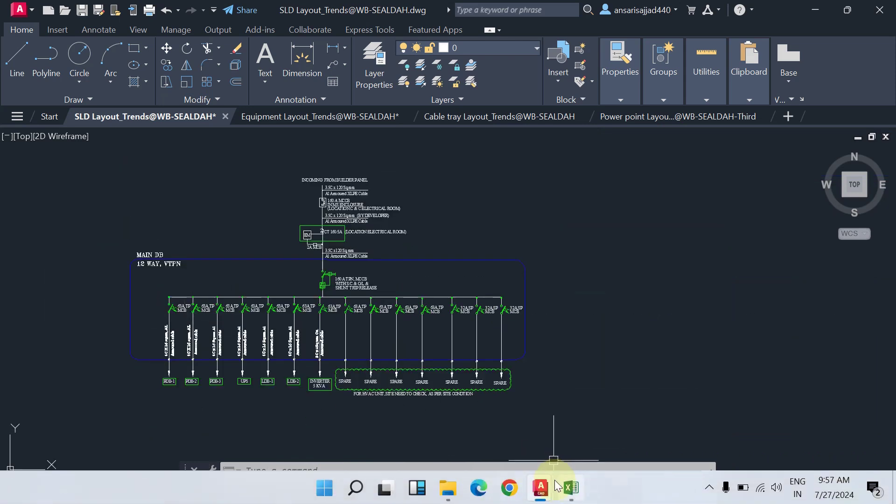
Step: Return to the Excel BOQ, check the 12 Way VTPN main DB design quantities and bring up the inverter supply section
{"action": "left_click", "coordinate": [571, 488]}
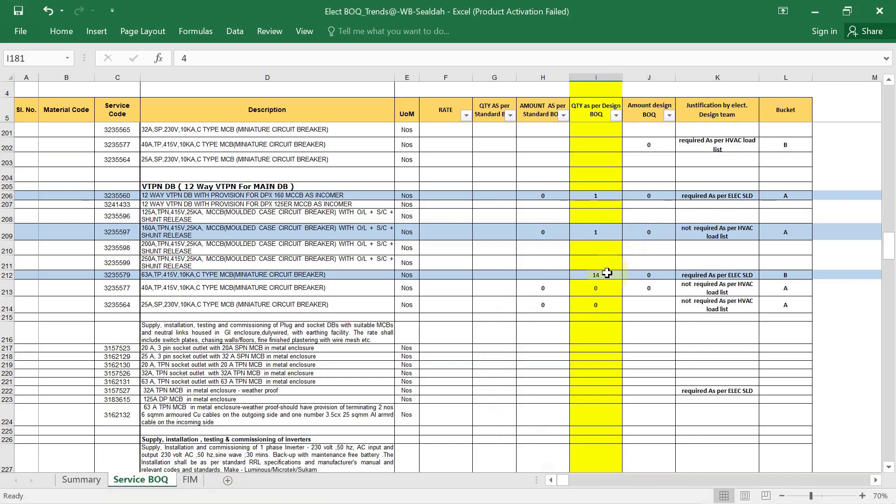
{"action": "scroll", "coordinate": [607, 273], "scroll_direction": "down", "scroll_amount": 6}
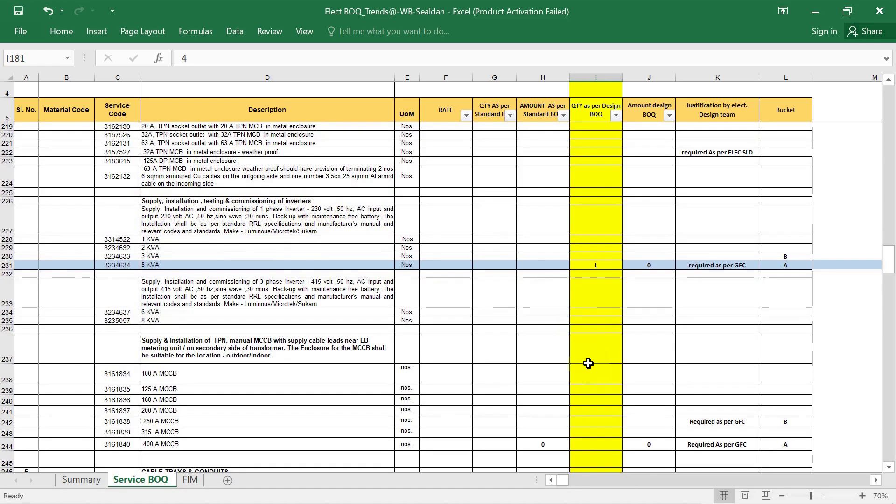
Step: Switch to the AutoCAD Equipment Layout drawing and examine the DBs and the inverter rating in the Electrical Room
{"action": "mouse_move", "coordinate": [618, 493]}
{"action": "mouse_move", "coordinate": [552, 492]}
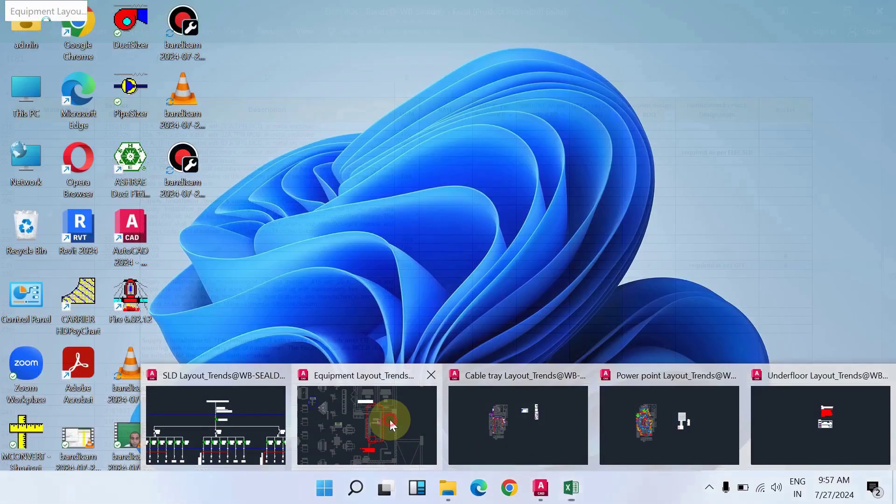
{"action": "left_click", "coordinate": [391, 422]}
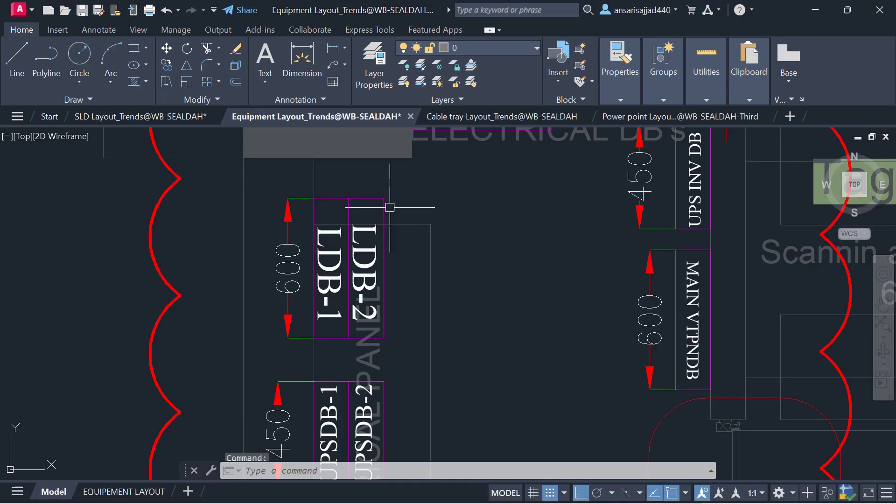
{"action": "scroll", "coordinate": [391, 339], "scroll_direction": "up", "scroll_amount": 3}
{"action": "scroll", "coordinate": [373, 364], "scroll_direction": "down", "scroll_amount": 2}
{"action": "scroll", "coordinate": [367, 376], "scroll_direction": "up", "scroll_amount": 1}
{"action": "scroll", "coordinate": [368, 376], "scroll_direction": "up", "scroll_amount": 4}
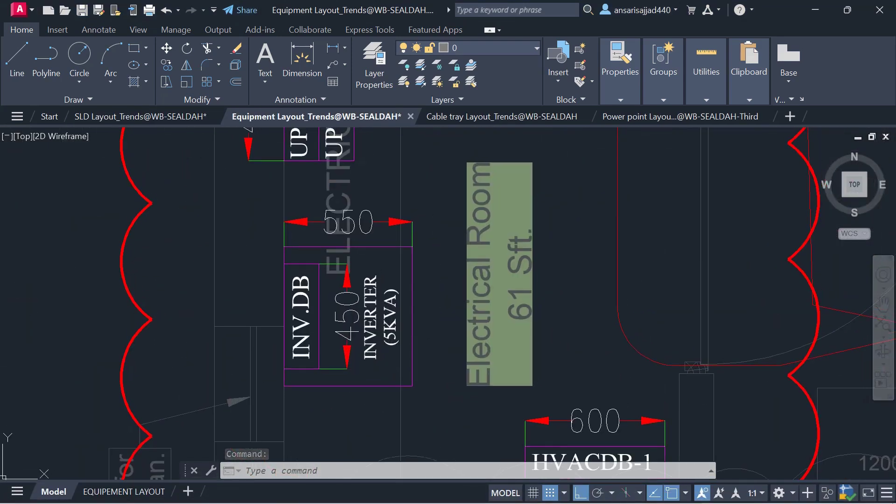
{"action": "scroll", "coordinate": [401, 308], "scroll_direction": "down", "scroll_amount": 4}
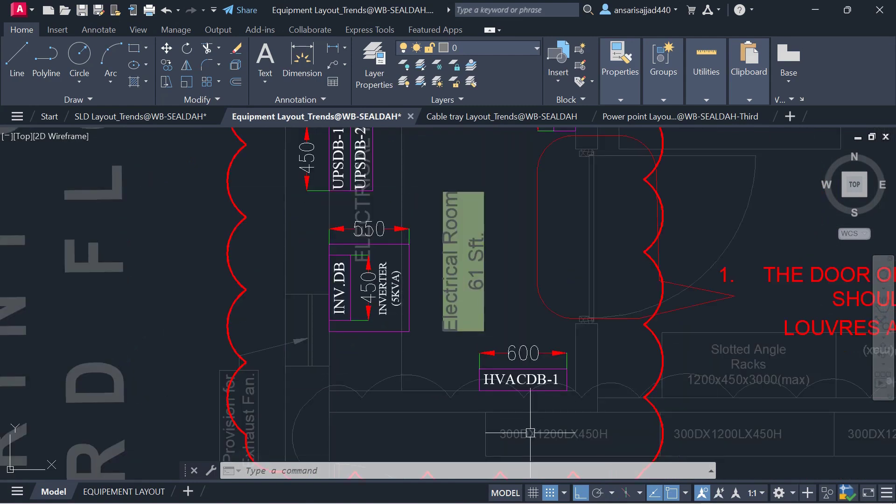
Step: Return to the Excel BOQ and check the design quantity of the 5 KVA single-phase inverter
{"action": "left_click", "coordinate": [571, 498]}
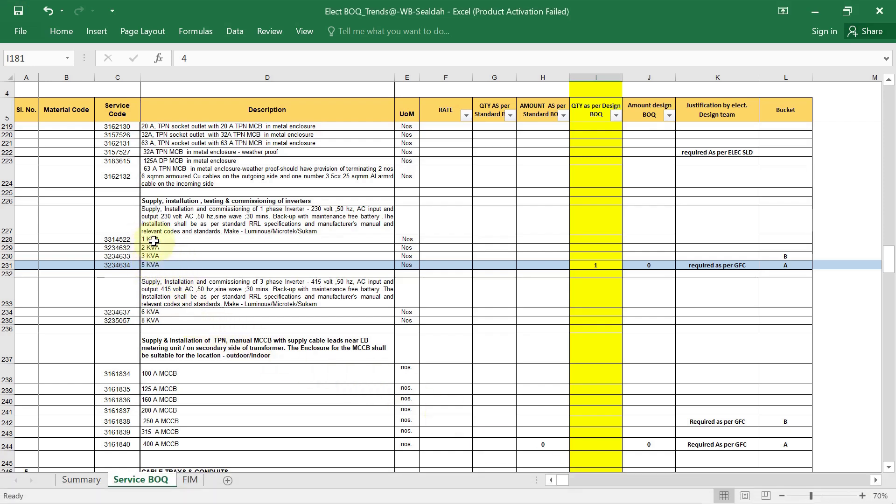
{"action": "left_click", "coordinate": [153, 267]}
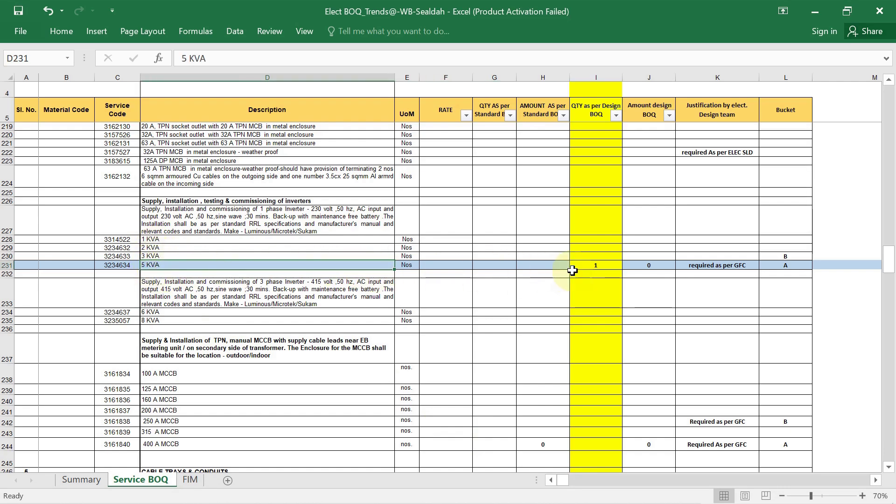
{"action": "left_click", "coordinate": [592, 268]}
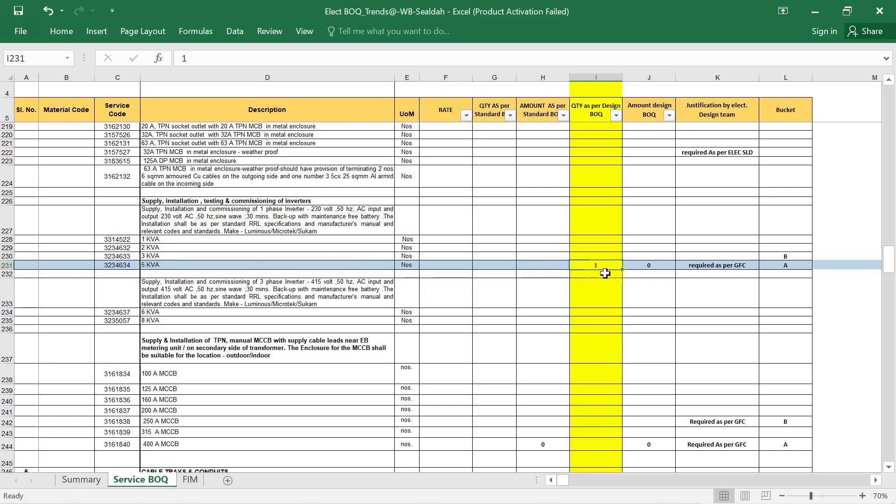
Step: Review the CABLE TRAYS & CONDUITS section and locate the 300 x 50 mm and 150 x 50 mm perforated cable tray rows
{"action": "scroll", "coordinate": [605, 273], "scroll_direction": "down", "scroll_amount": 8}
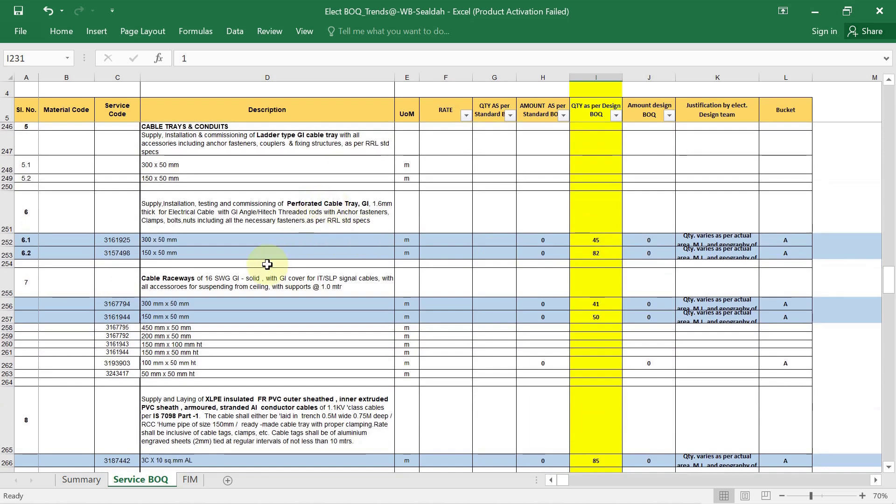
{"action": "scroll", "coordinate": [264, 268], "scroll_direction": "down", "scroll_amount": 1}
{"action": "scroll", "coordinate": [265, 268], "scroll_direction": "up", "scroll_amount": 1}
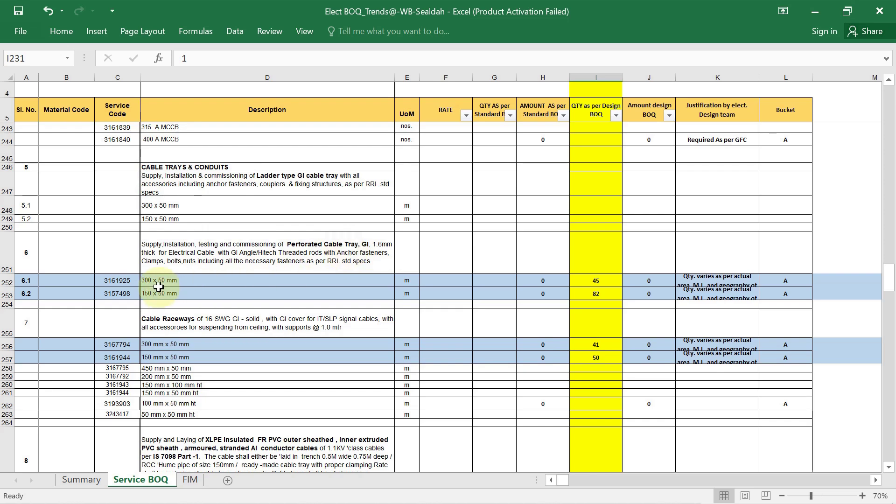
{"action": "left_click", "coordinate": [201, 280]}
{"action": "left_click", "coordinate": [188, 294]}
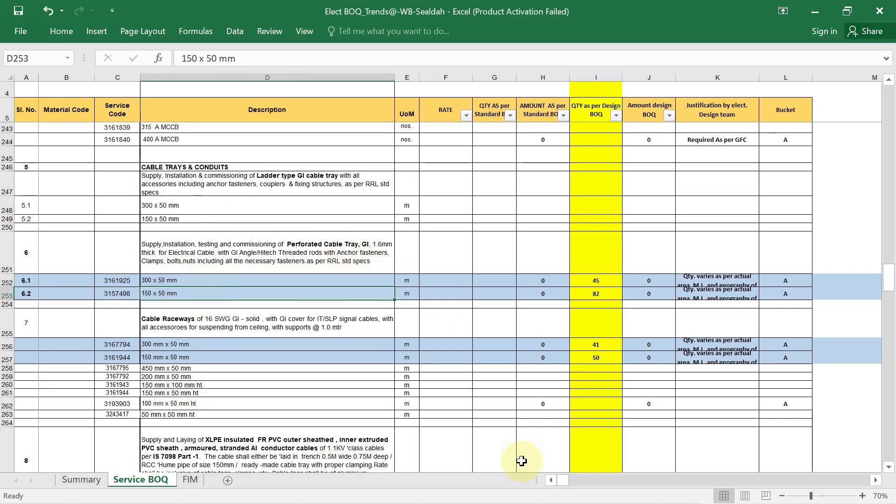
Step: Switch to the AutoCAD Cable tray Layout drawing and read the cable tray quantities in its legend table
{"action": "mouse_move", "coordinate": [536, 499]}
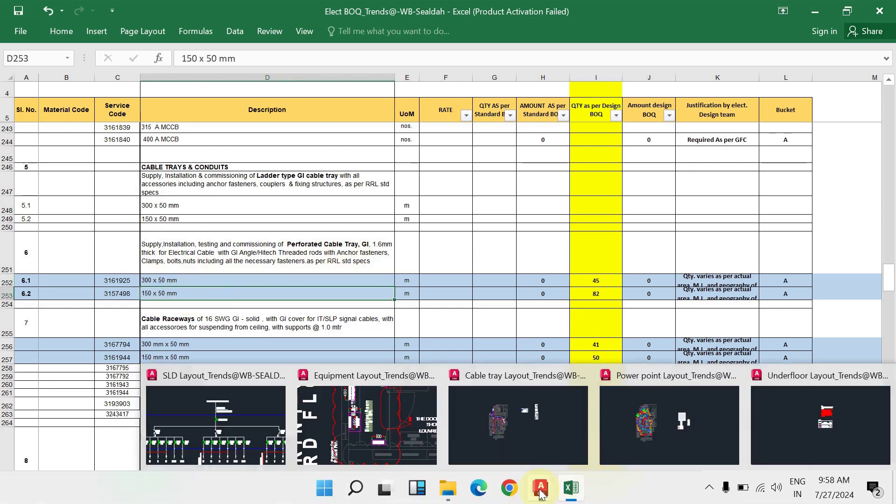
{"action": "left_click", "coordinate": [469, 427]}
{"action": "scroll", "coordinate": [480, 274], "scroll_direction": "up", "scroll_amount": 10}
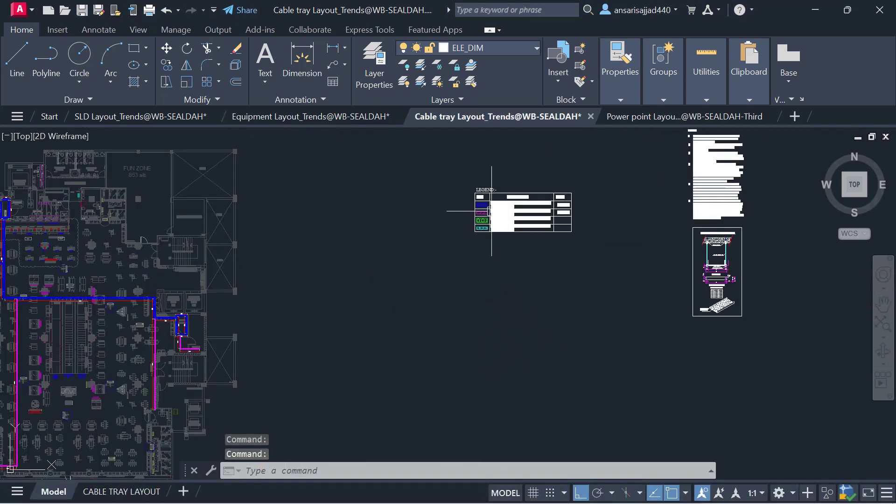
{"action": "scroll", "coordinate": [418, 259], "scroll_direction": "down", "scroll_amount": 2}
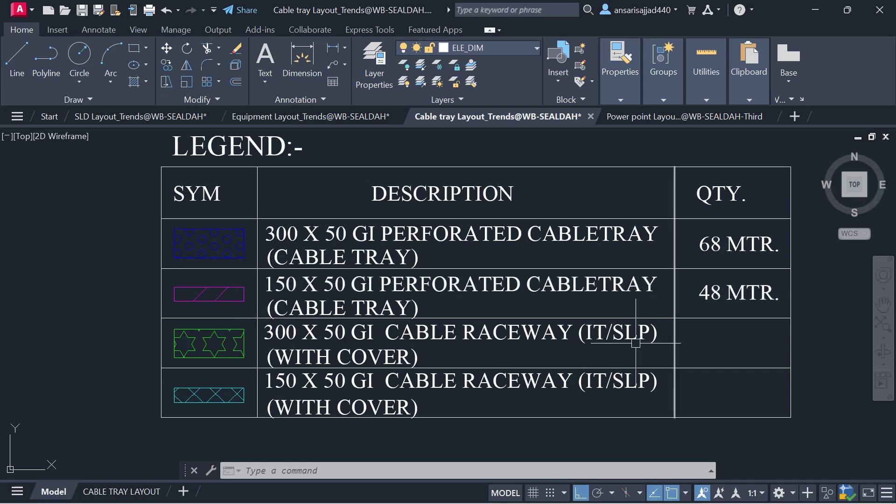
Step: Switch to the Excel BOQ and set the perforated cable tray design quantities to 68 for 300 x 50 mm and 48 for 150 x 50 mm
{"action": "left_click", "coordinate": [569, 490]}
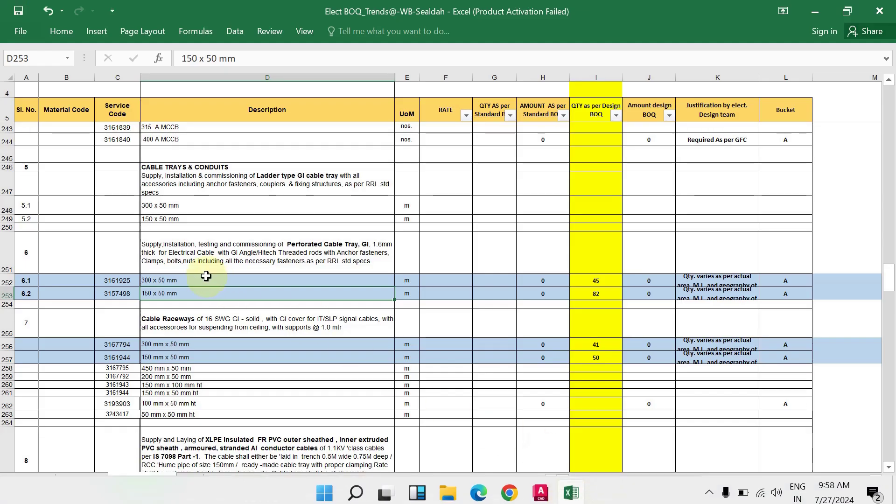
{"action": "left_click", "coordinate": [604, 279]}
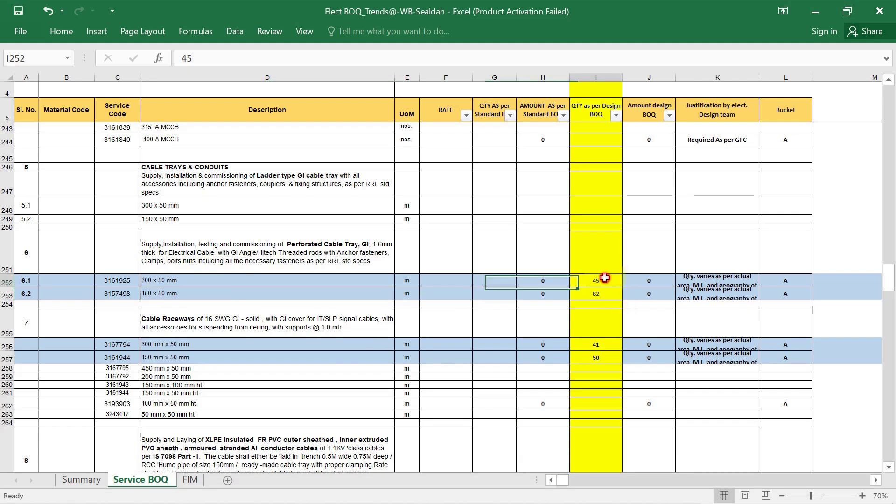
{"action": "type", "text": "68"}
{"action": "key", "text": "Return"}
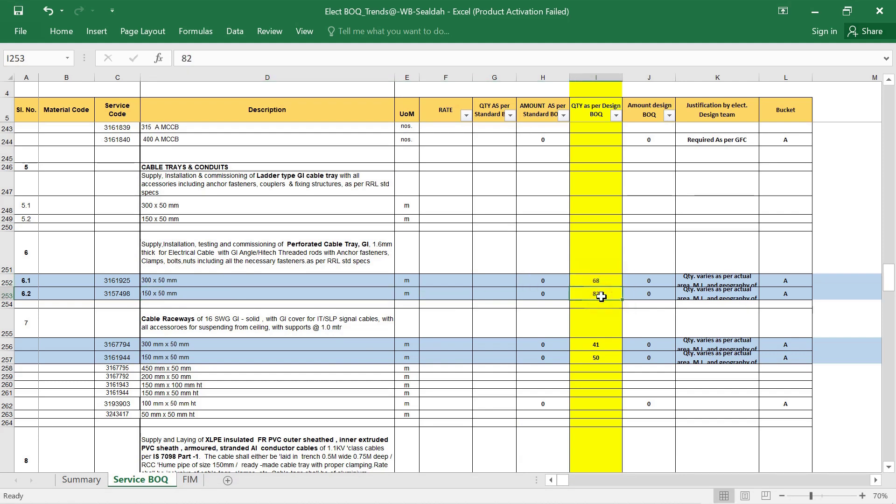
{"action": "type", "text": "4"}
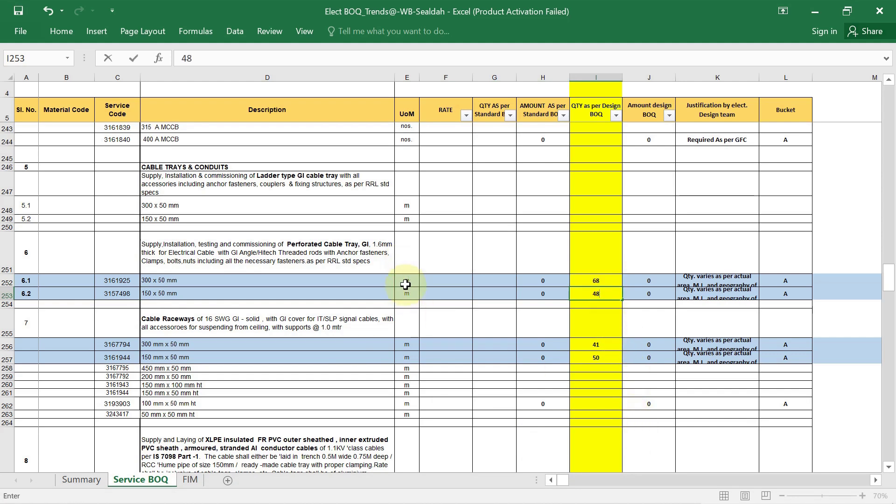
{"action": "left_click", "coordinate": [458, 323]}
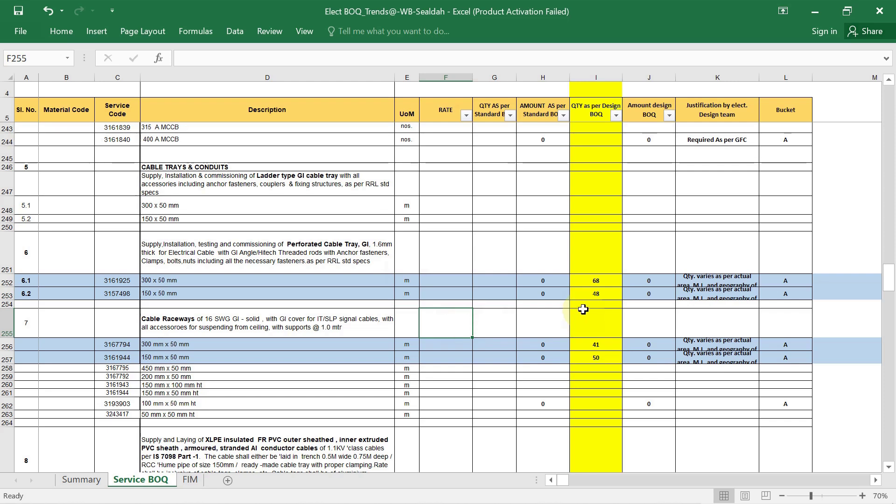
Step: Clear the design quantities of the 300 mm x 50 mm and 150 mm x 50 mm cable raceways in section 7
{"action": "scroll", "coordinate": [583, 308], "scroll_direction": "down", "scroll_amount": 1}
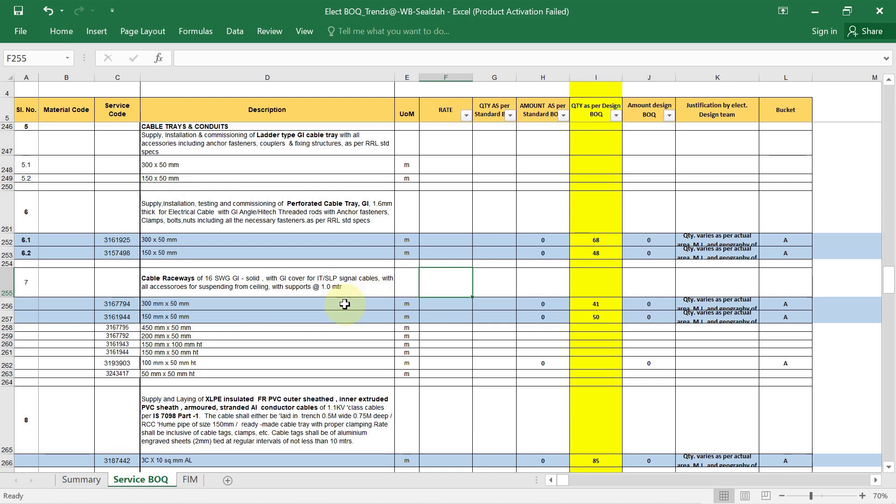
{"action": "left_click", "coordinate": [605, 303]}
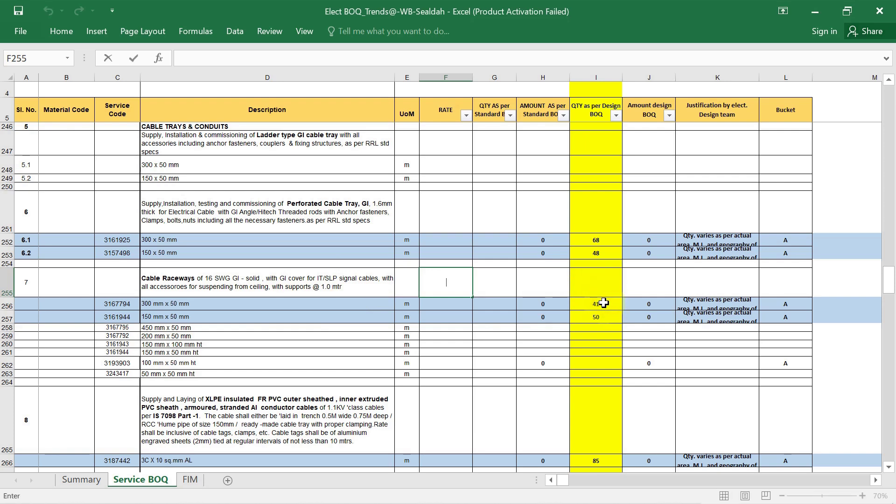
{"action": "left_click_drag", "start_coordinate": [603, 303], "coordinate": [602, 316]}
{"action": "key", "text": "Delete"}
{"action": "left_click", "coordinate": [484, 362]}
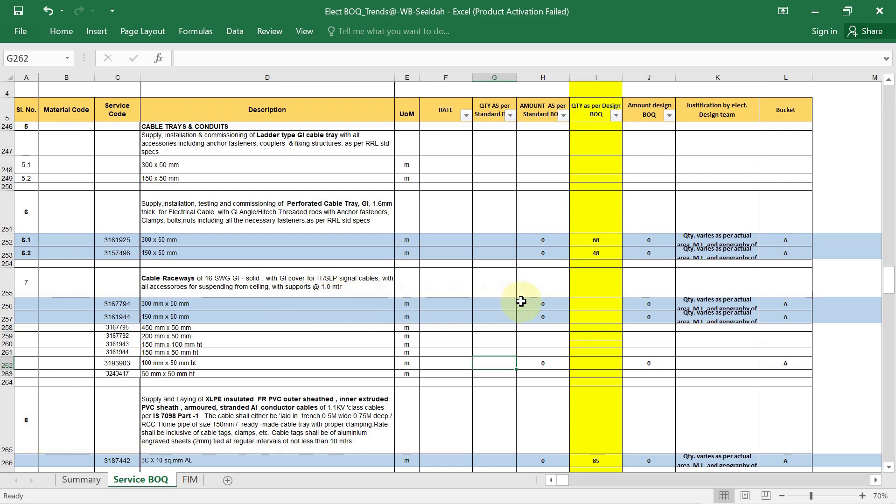
{"action": "left_click", "coordinate": [590, 302]}
Step: Check the design quantities of the 3C X 10, 4C X 16 and 3.5C X 120 sq.mm AL cables in section 8
{"action": "scroll", "coordinate": [549, 250], "scroll_direction": "down", "scroll_amount": 2}
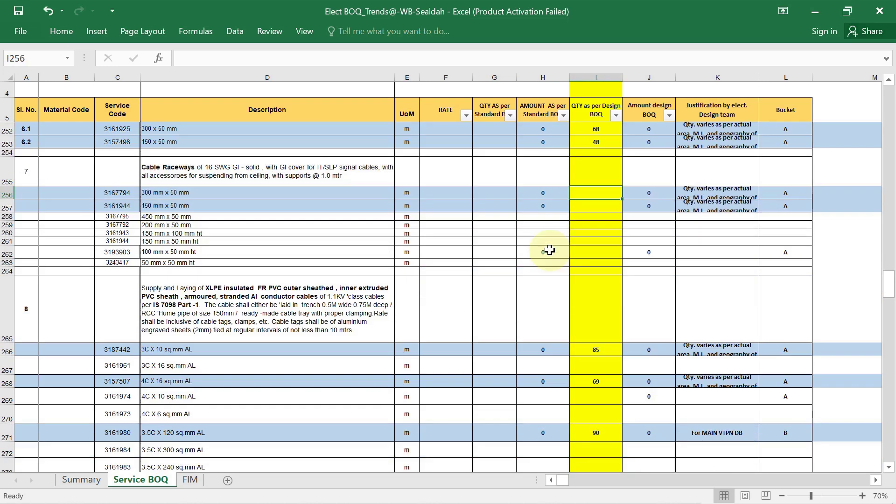
{"action": "scroll", "coordinate": [549, 250], "scroll_direction": "down", "scroll_amount": 1}
{"action": "scroll", "coordinate": [549, 250], "scroll_direction": "down", "scroll_amount": 1}
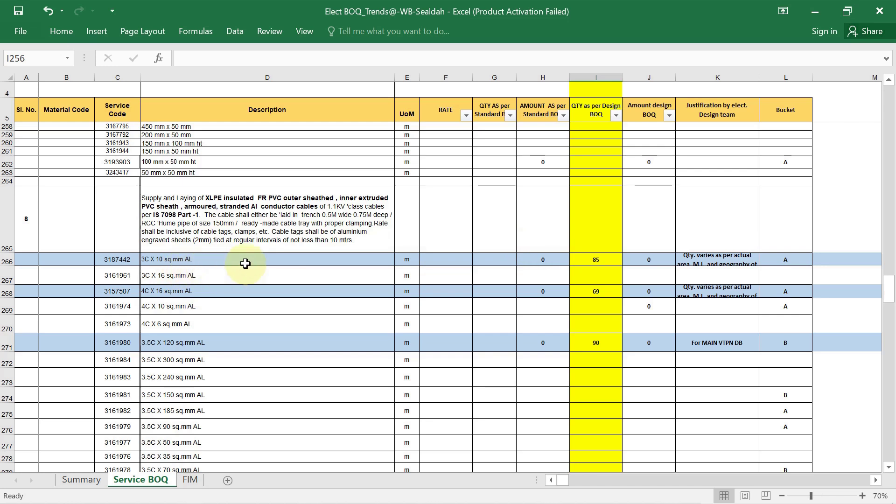
{"action": "left_click", "coordinate": [606, 258]}
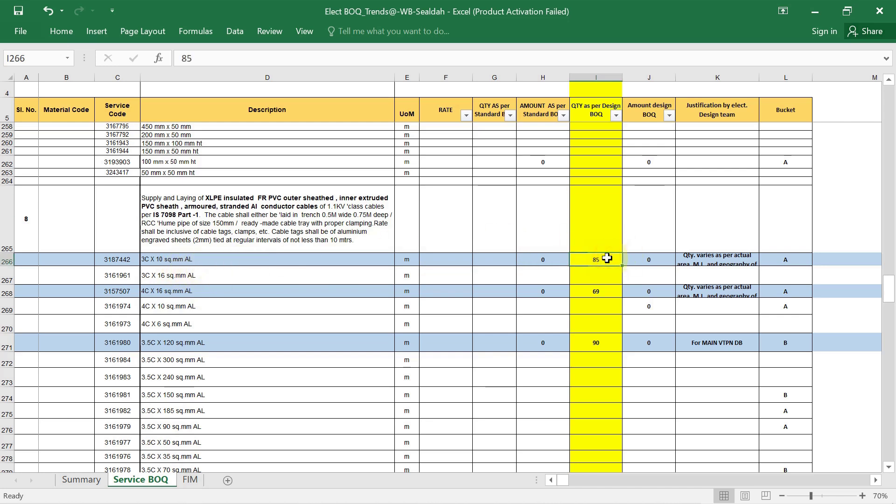
{"action": "left_click", "coordinate": [601, 293]}
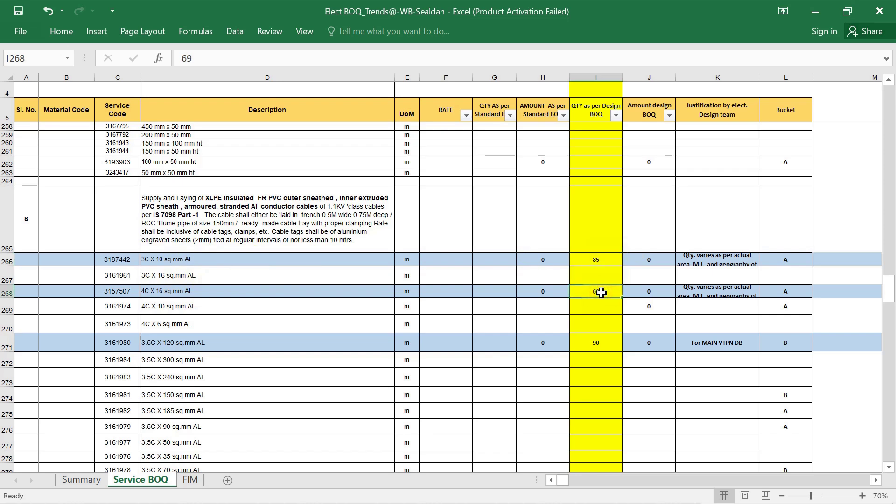
{"action": "left_click", "coordinate": [598, 342]}
Step: Switch to the AutoCAD SLD Layout drawing and locate the cable schedule table with its total quantities
{"action": "mouse_move", "coordinate": [530, 503]}
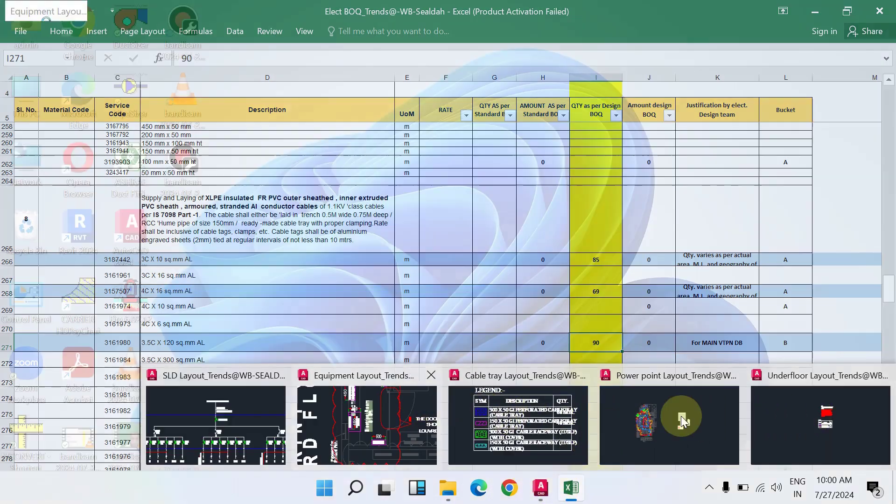
{"action": "mouse_move", "coordinate": [775, 419]}
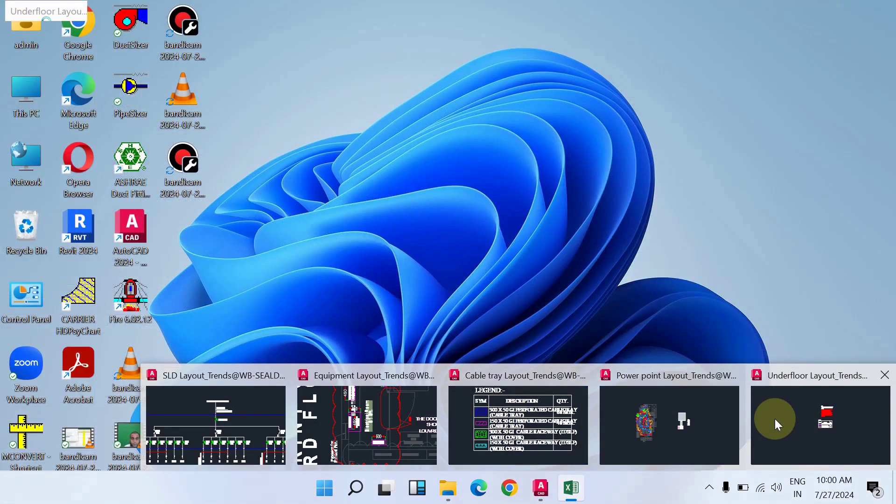
{"action": "left_click", "coordinate": [199, 398]}
{"action": "scroll", "coordinate": [317, 240], "scroll_direction": "down", "scroll_amount": 6}
{"action": "scroll", "coordinate": [336, 336], "scroll_direction": "up", "scroll_amount": 6}
{"action": "scroll", "coordinate": [327, 298], "scroll_direction": "up", "scroll_amount": 2}
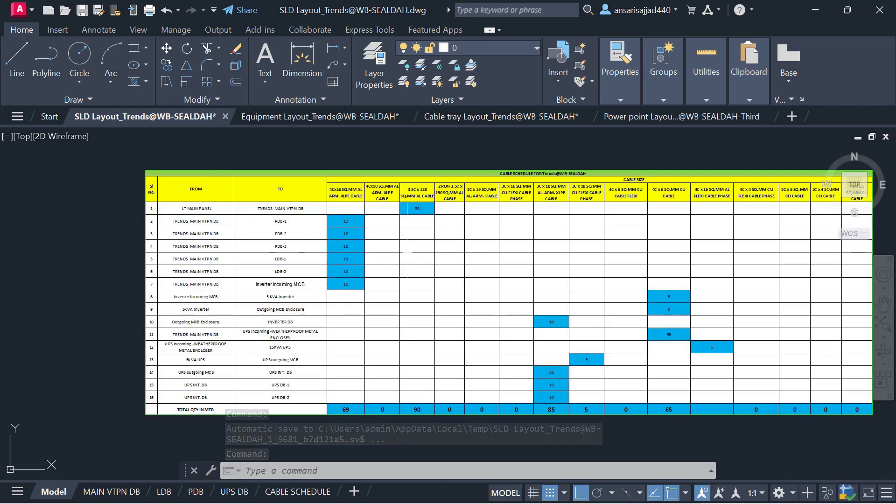
{"action": "scroll", "coordinate": [492, 252], "scroll_direction": "up", "scroll_amount": 2}
{"action": "scroll", "coordinate": [417, 193], "scroll_direction": "down", "scroll_amount": 2}
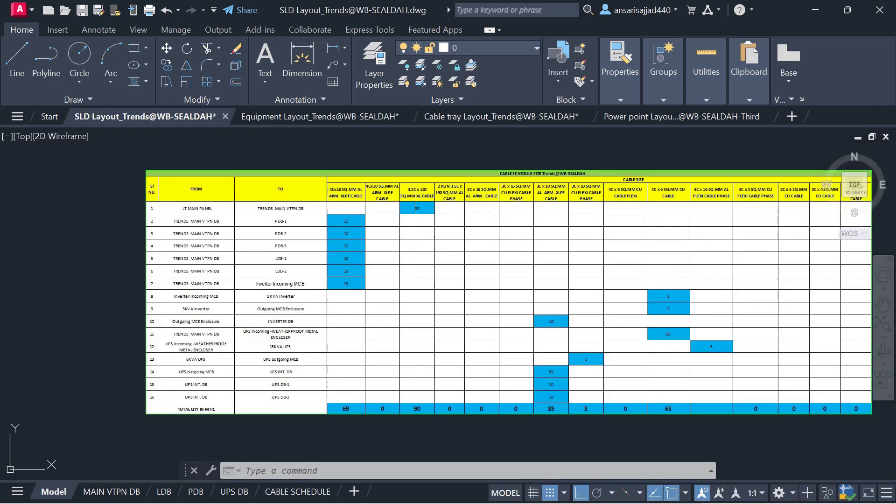
Step: Compare the Excel BOQ's aluminium cable quantities with the totals row of the AutoCAD cable schedule
{"action": "left_click", "coordinate": [573, 490]}
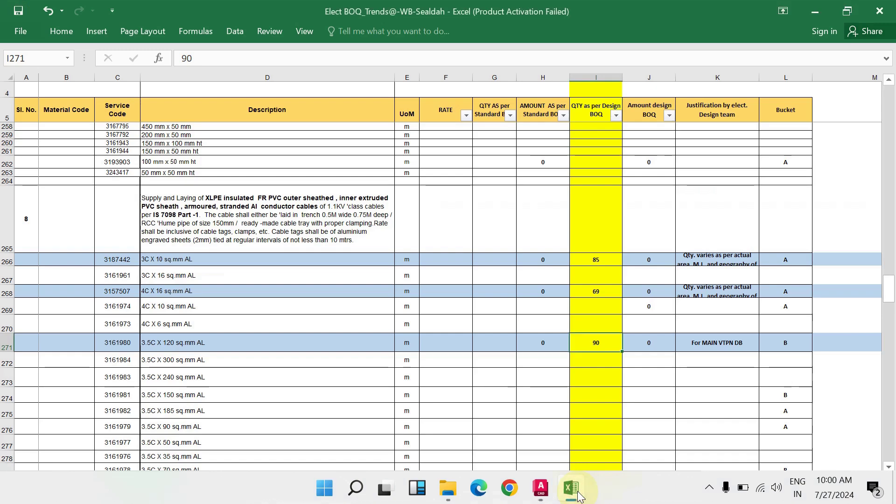
{"action": "left_click", "coordinate": [577, 494]}
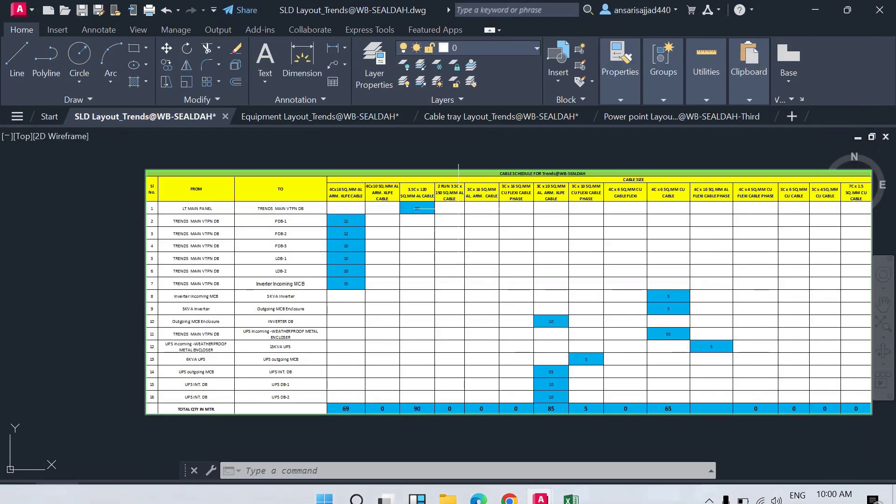
{"action": "scroll", "coordinate": [497, 220], "scroll_direction": "up", "scroll_amount": 2}
{"action": "scroll", "coordinate": [452, 297], "scroll_direction": "down", "scroll_amount": 3}
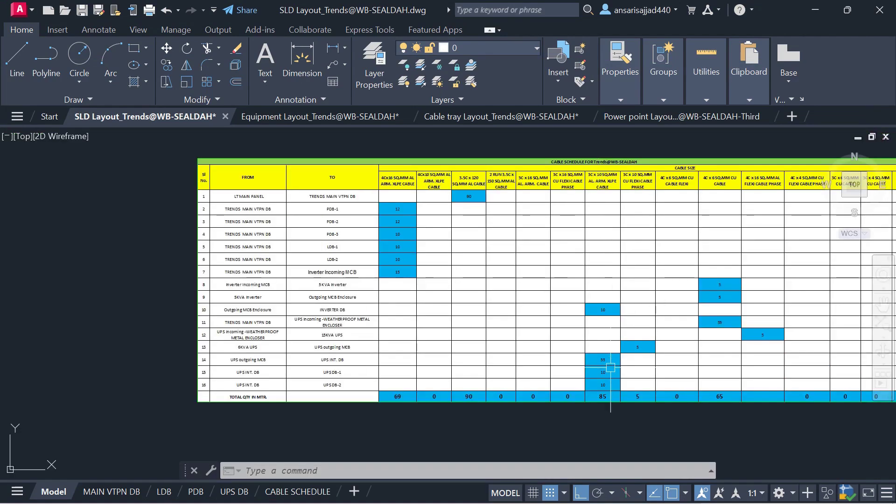
{"action": "scroll", "coordinate": [610, 403], "scroll_direction": "up", "scroll_amount": 5}
{"action": "scroll", "coordinate": [610, 403], "scroll_direction": "down", "scroll_amount": 5}
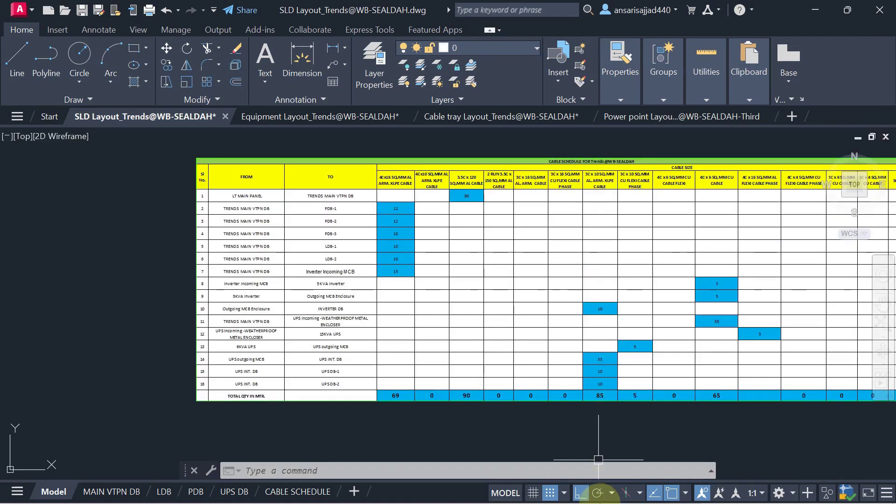
Step: Cross-check the BOQ's 3C X 10 sq.mm AL cable quantity against its size column in the AutoCAD cable schedule
{"action": "left_click", "coordinate": [570, 488]}
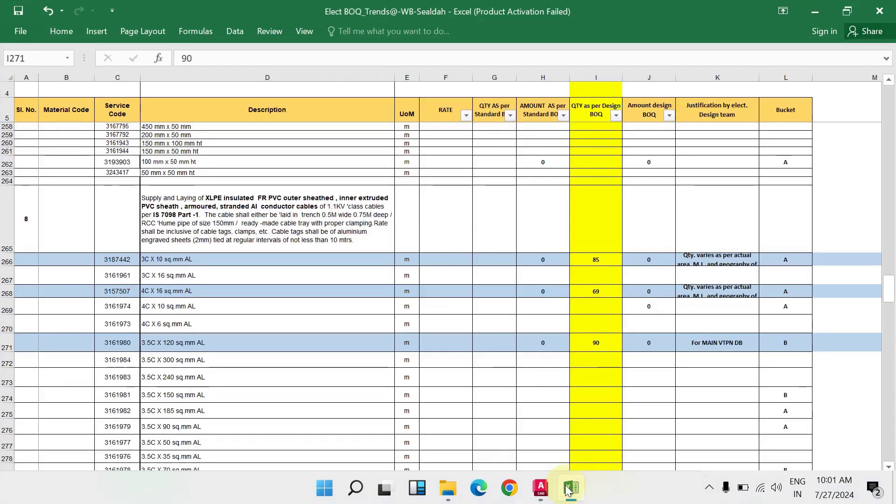
{"action": "left_click", "coordinate": [569, 489]}
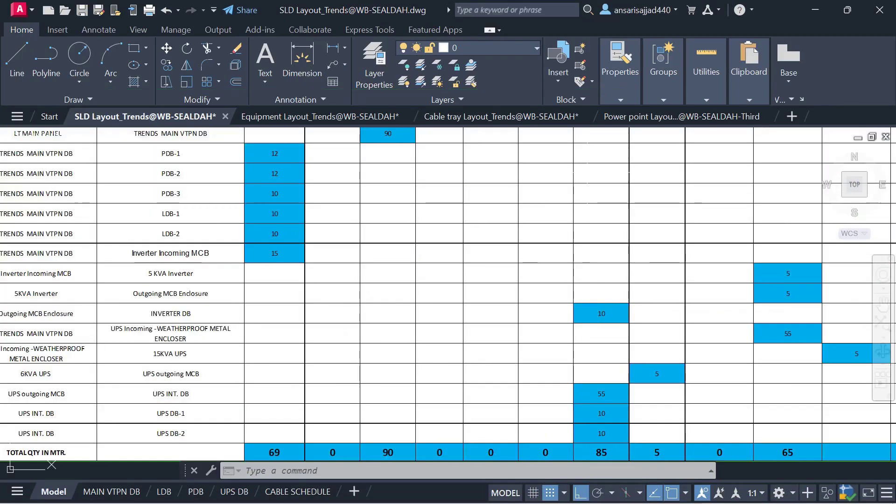
{"action": "scroll", "coordinate": [541, 200], "scroll_direction": "up", "scroll_amount": 6}
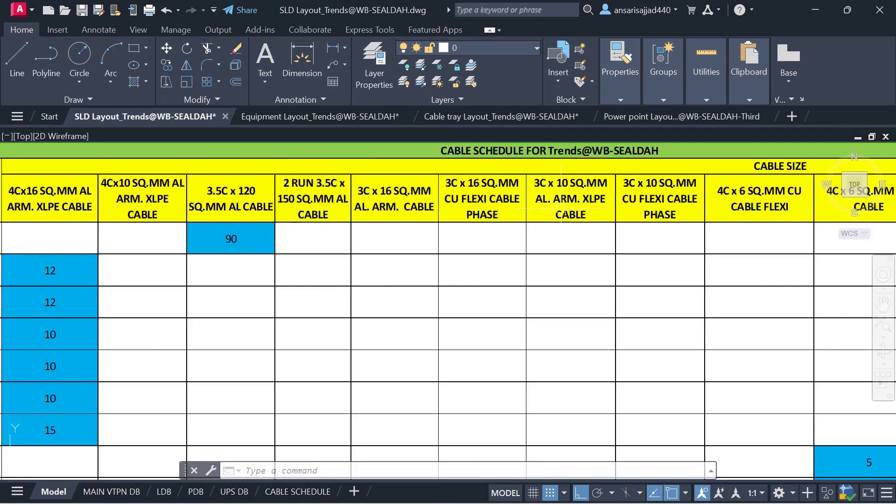
{"action": "scroll", "coordinate": [590, 198], "scroll_direction": "down", "scroll_amount": 4}
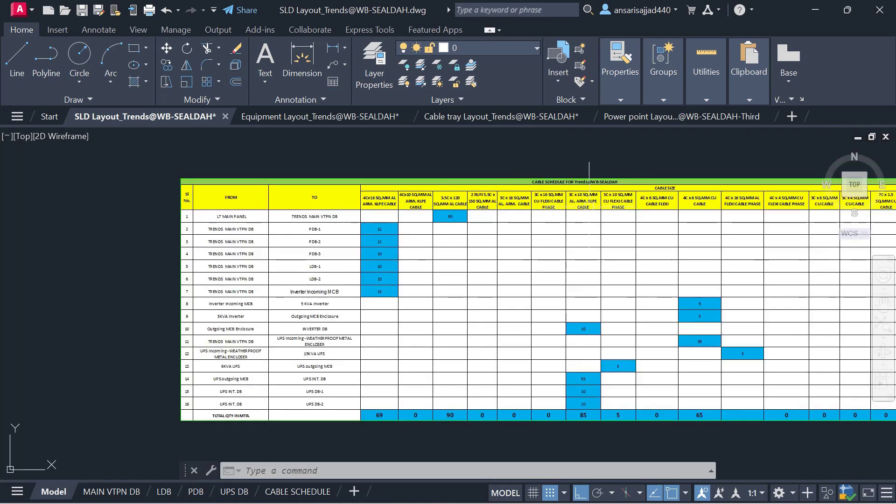
{"action": "scroll", "coordinate": [607, 378], "scroll_direction": "up", "scroll_amount": 4}
{"action": "scroll", "coordinate": [550, 413], "scroll_direction": "down", "scroll_amount": 4}
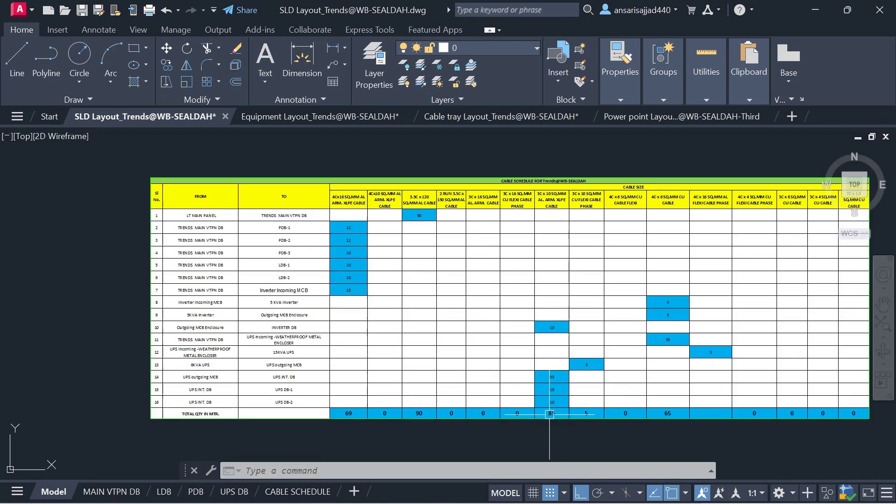
Step: Examine the individual cable runs to the inverter DB and UPS DBs that make up the 3C x 10 sq.mm total
{"action": "scroll", "coordinate": [341, 385], "scroll_direction": "up", "scroll_amount": 2}
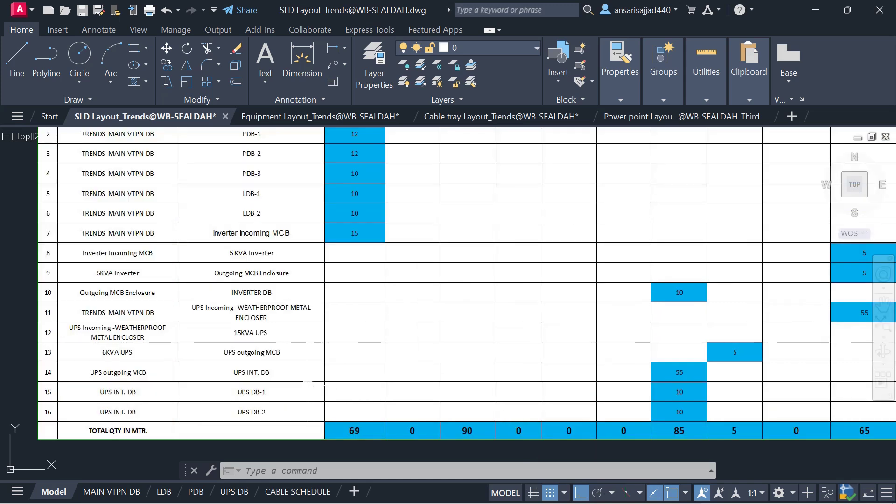
{"action": "left_click_drag", "start_coordinate": [448, 280], "coordinate": [520, 246]}
{"action": "left_click_drag", "start_coordinate": [448, 280], "coordinate": [443, 311]}
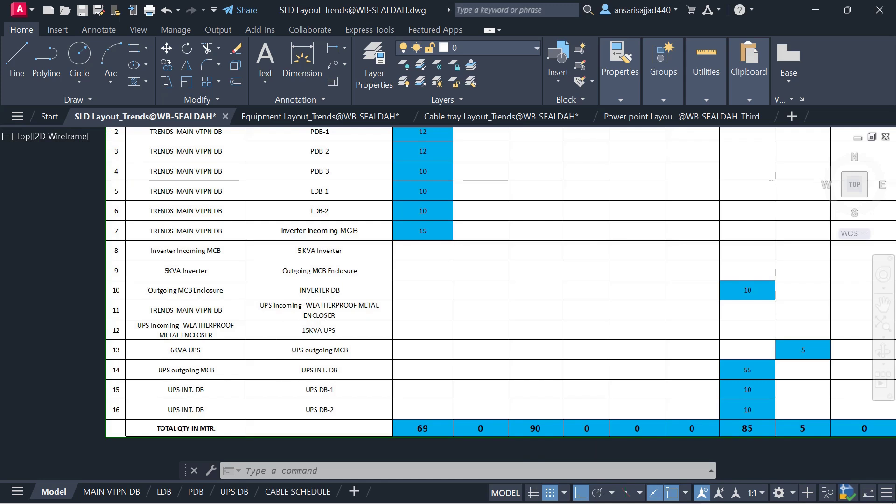
{"action": "scroll", "coordinate": [325, 351], "scroll_direction": "down", "scroll_amount": 2}
{"action": "scroll", "coordinate": [607, 351], "scroll_direction": "up", "scroll_amount": 2}
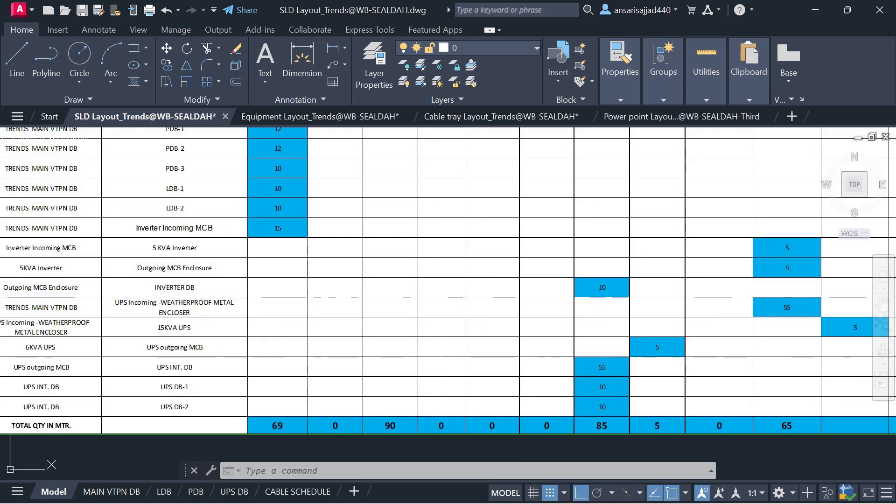
{"action": "left_click_drag", "start_coordinate": [606, 351], "coordinate": [219, 360]}
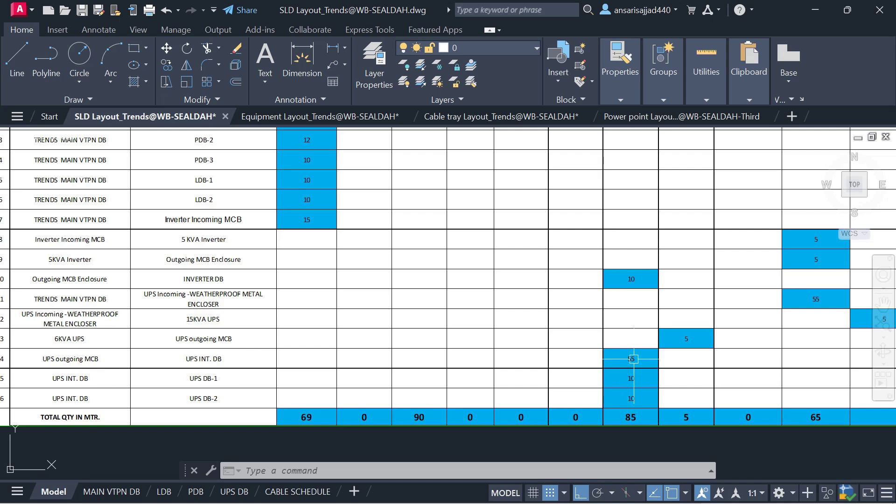
{"action": "scroll", "coordinate": [631, 359], "scroll_direction": "down", "scroll_amount": 3}
{"action": "scroll", "coordinate": [602, 431], "scroll_direction": "up", "scroll_amount": 1}
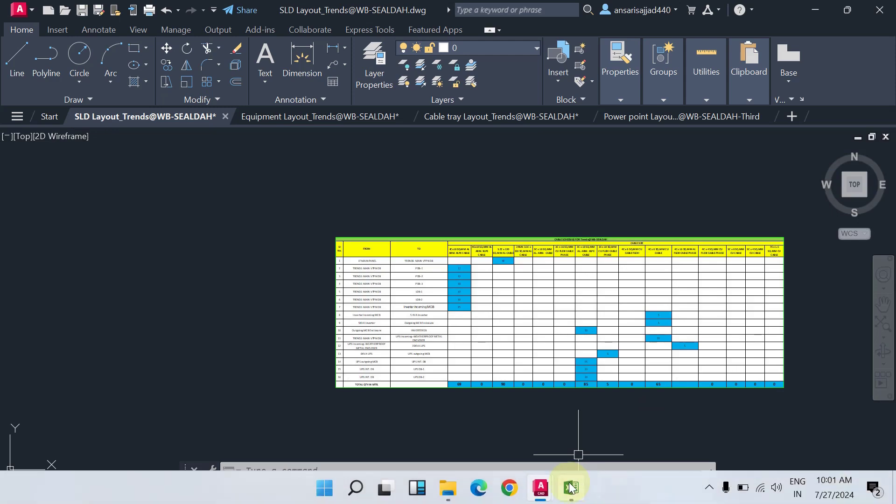
Step: Return to the Excel BOQ and review the design quantities of the copper cables, flexible cables and cable terminations
{"action": "left_click", "coordinate": [571, 487]}
{"action": "scroll", "coordinate": [324, 303], "scroll_direction": "down", "scroll_amount": 4}
{"action": "scroll", "coordinate": [480, 243], "scroll_direction": "down", "scroll_amount": 5}
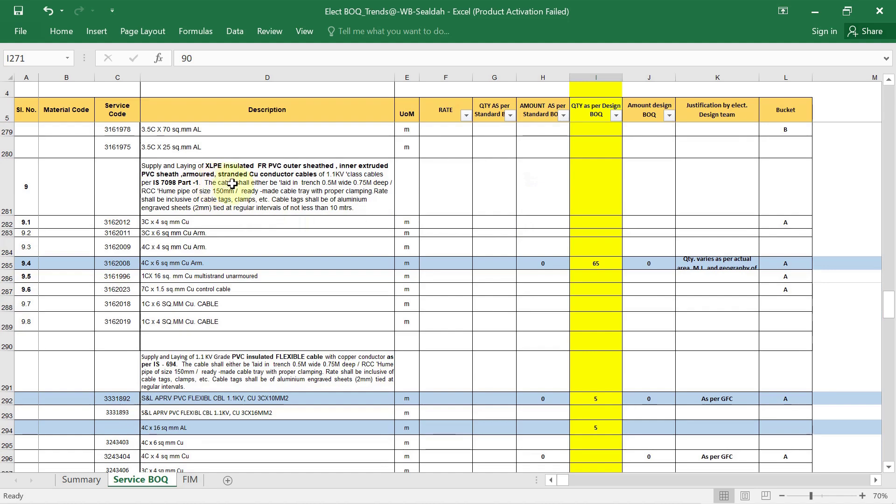
{"action": "scroll", "coordinate": [482, 296], "scroll_direction": "down", "scroll_amount": 1}
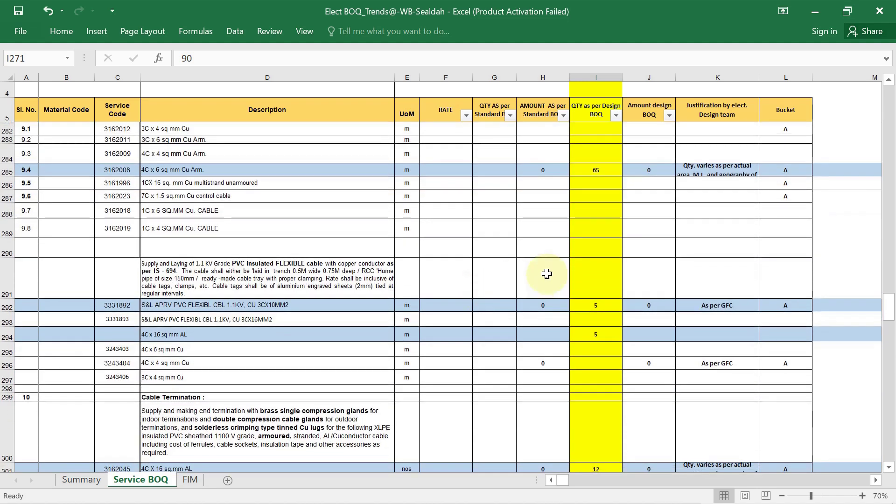
{"action": "scroll", "coordinate": [592, 268], "scroll_direction": "down", "scroll_amount": 3}
{"action": "scroll", "coordinate": [592, 269], "scroll_direction": "down", "scroll_amount": 2}
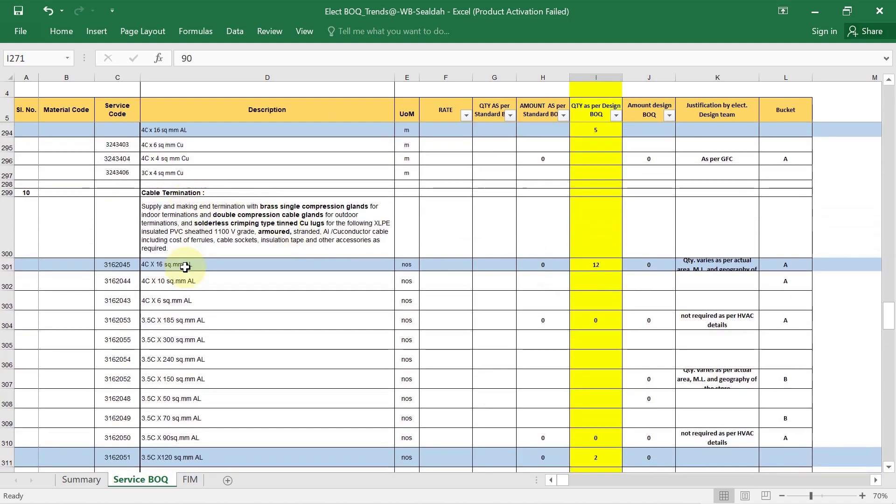
{"action": "scroll", "coordinate": [610, 250], "scroll_direction": "down", "scroll_amount": 4}
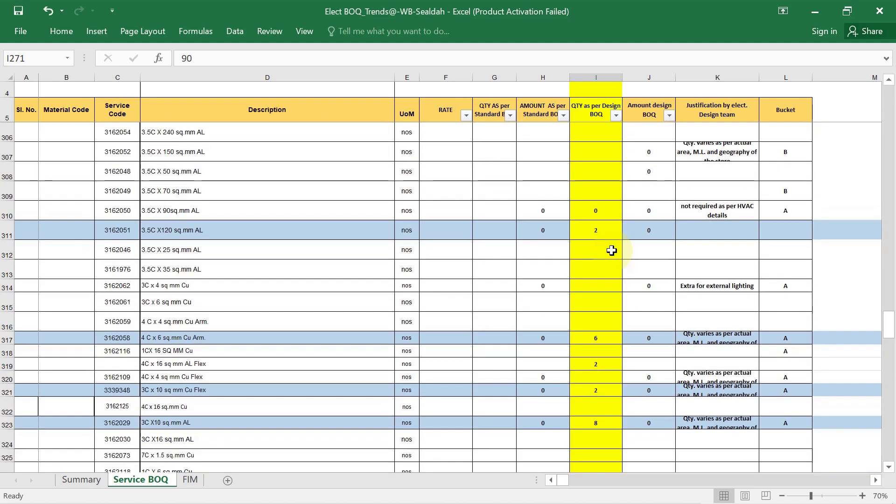
{"action": "scroll", "coordinate": [611, 251], "scroll_direction": "down", "scroll_amount": 2}
{"action": "scroll", "coordinate": [611, 251], "scroll_direction": "down", "scroll_amount": 6}
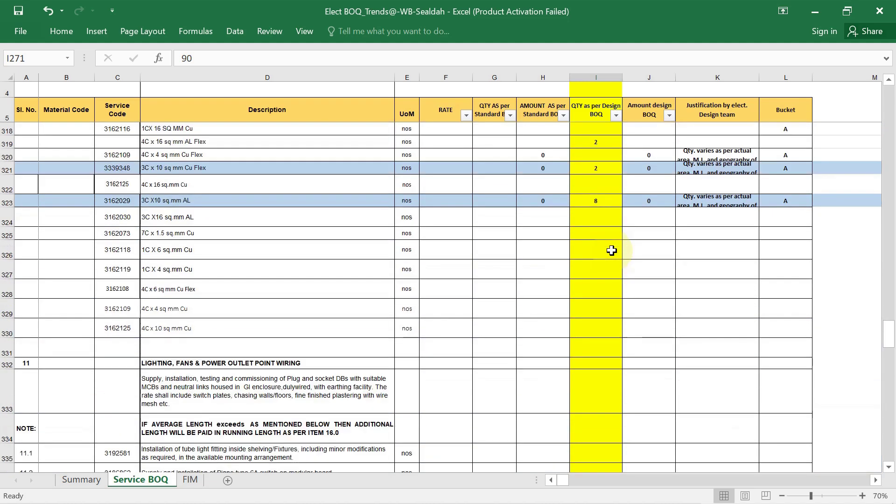
Step: Review the BOQ's section 11 design quantities for the 6A and 6/16A switch-sockets and light box power points
{"action": "scroll", "coordinate": [330, 234], "scroll_direction": "down", "scroll_amount": 3}
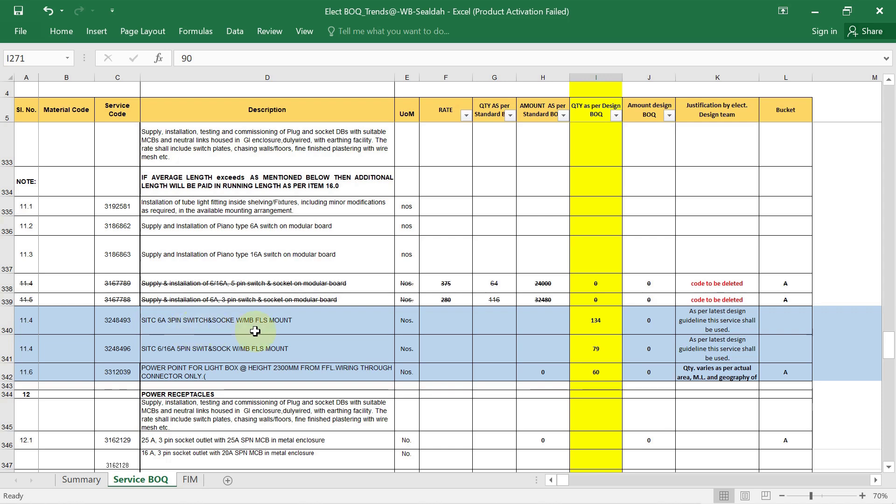
{"action": "left_click", "coordinate": [577, 325]}
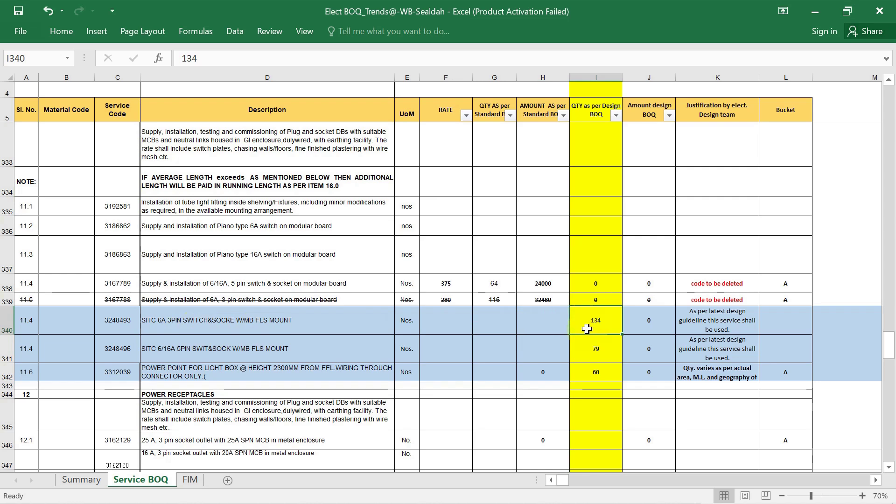
{"action": "left_click", "coordinate": [173, 358]}
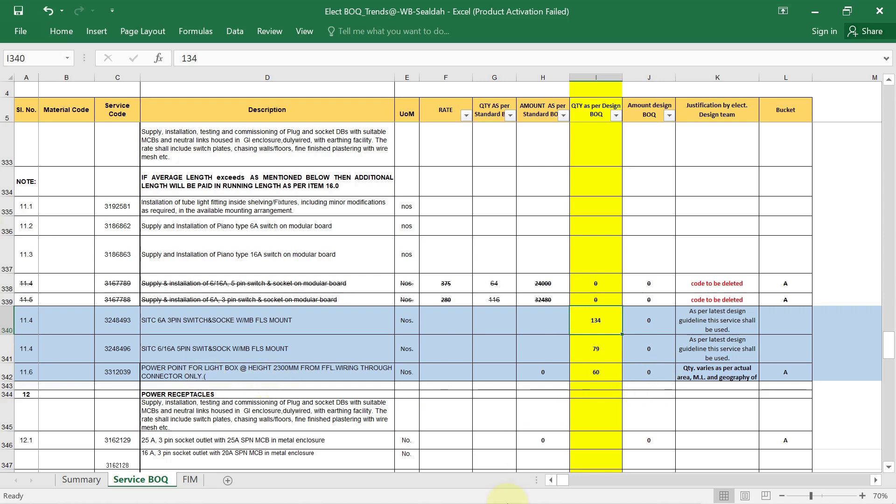
Step: Switch to the AutoCAD Power point layout and compare its legend's light box power point quantity with item 11.6 of the Excel BOQ
{"action": "mouse_move", "coordinate": [548, 490]}
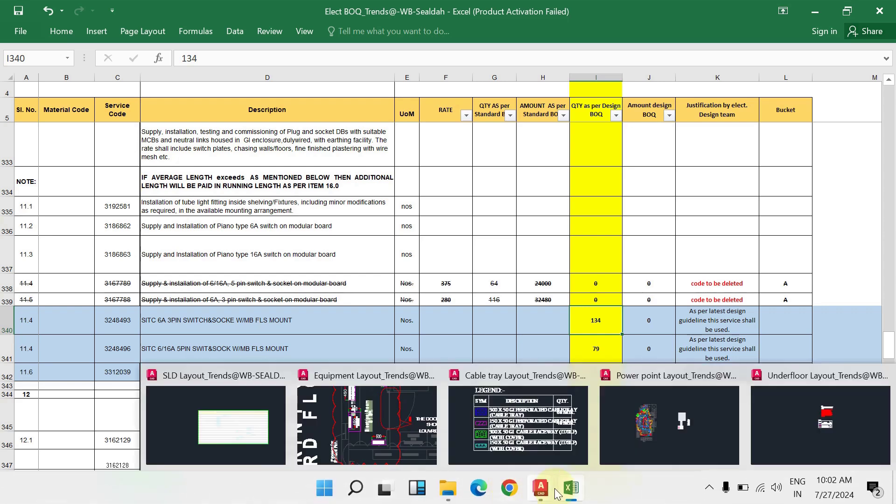
{"action": "left_click", "coordinate": [645, 427]}
{"action": "scroll", "coordinate": [556, 340], "scroll_direction": "up", "scroll_amount": 10}
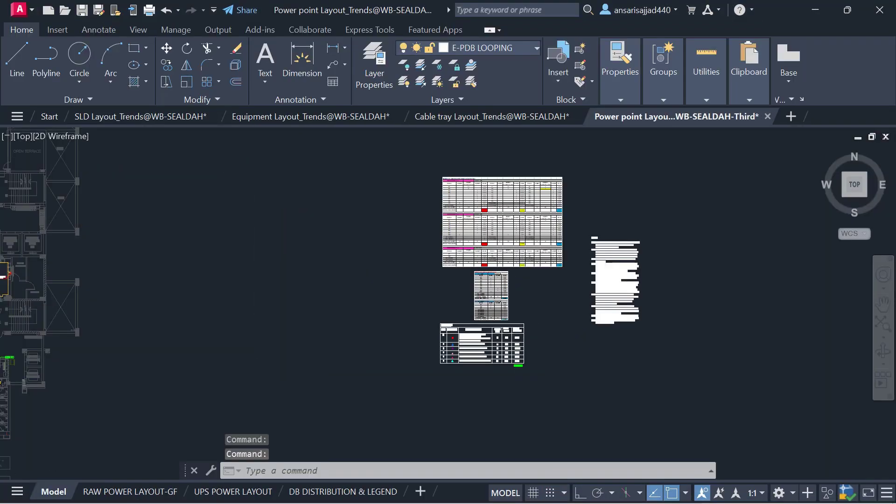
{"action": "scroll", "coordinate": [489, 293], "scroll_direction": "up", "scroll_amount": 2}
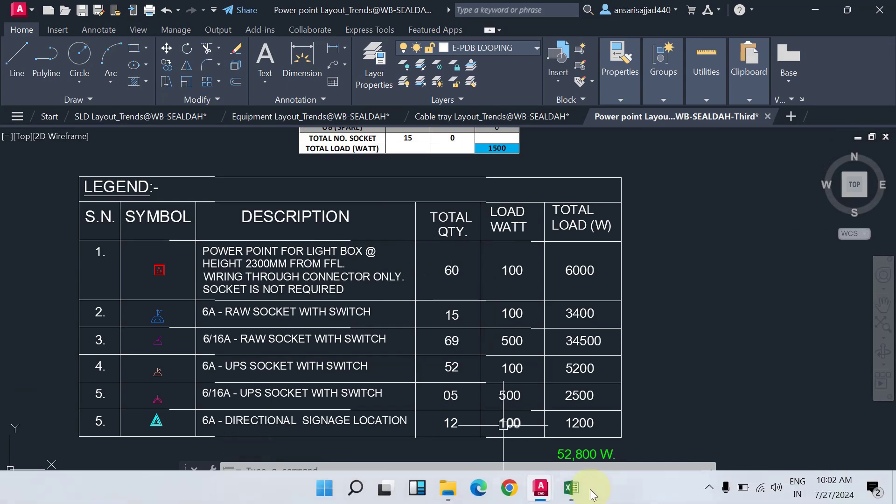
{"action": "left_click", "coordinate": [571, 487]}
{"action": "left_click", "coordinate": [586, 373]}
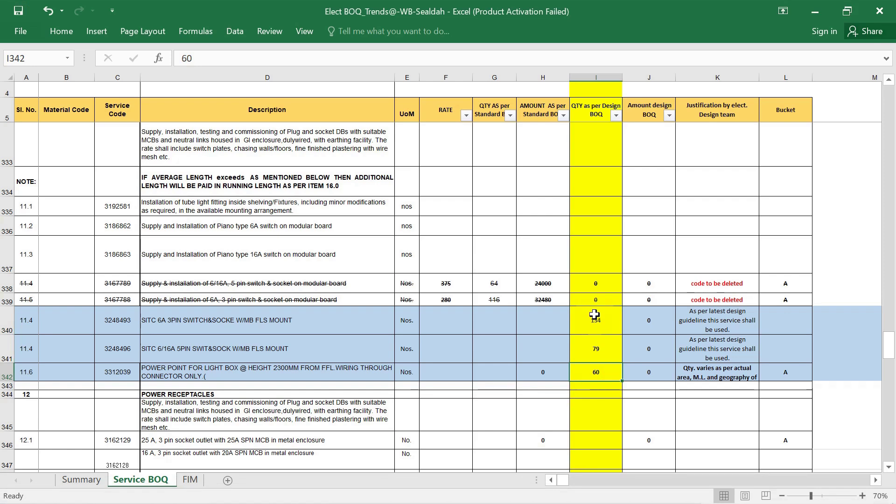
Step: Cross-check the BOQ's 6A switch-socket quantity against the 6A raw, UPS and directional signage rows in the AutoCAD power point legend
{"action": "left_click", "coordinate": [594, 314]}
{"action": "mouse_move", "coordinate": [540, 488]}
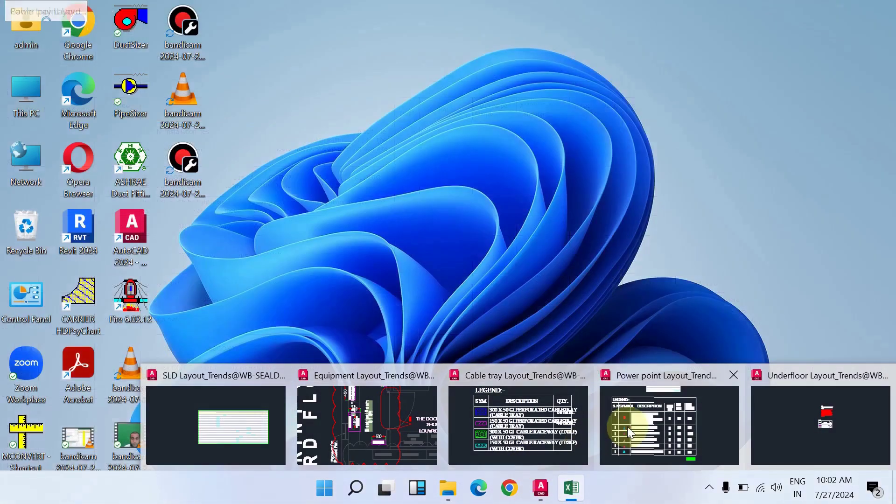
{"action": "left_click", "coordinate": [627, 427]}
{"action": "left_click_drag", "start_coordinate": [468, 306], "coordinate": [510, 303]}
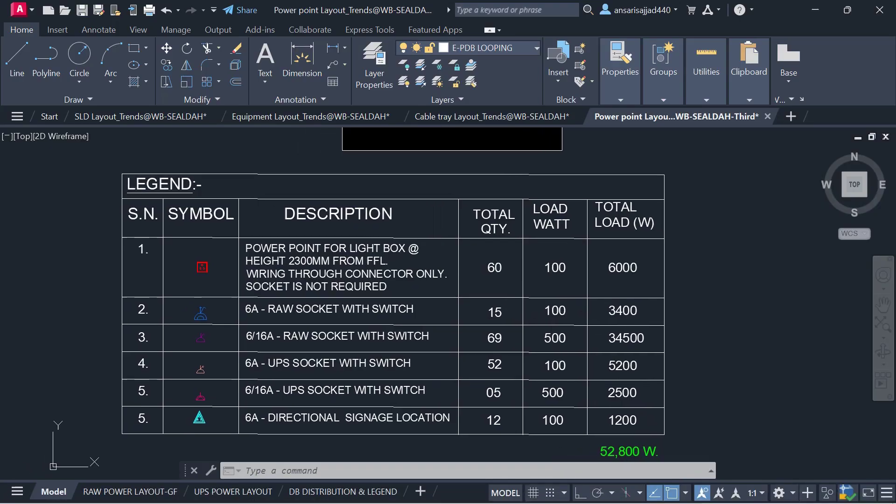
{"action": "left_click_drag", "start_coordinate": [493, 332], "coordinate": [517, 320]}
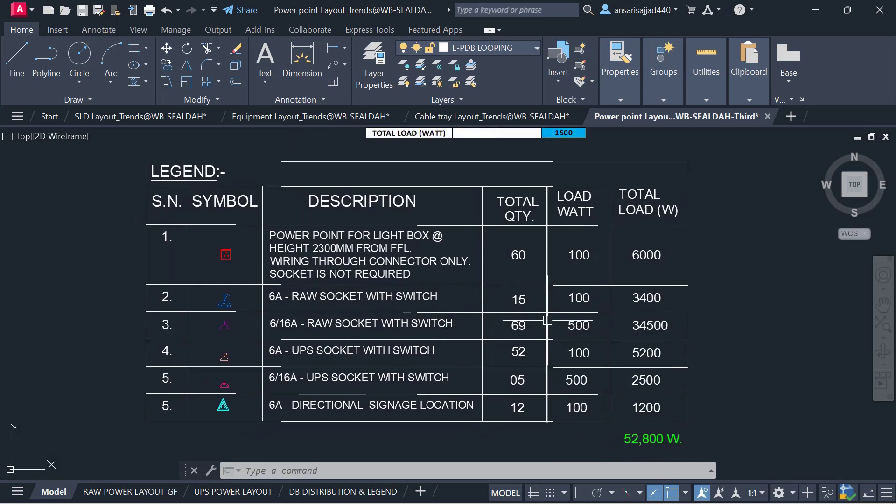
{"action": "left_click", "coordinate": [570, 490]}
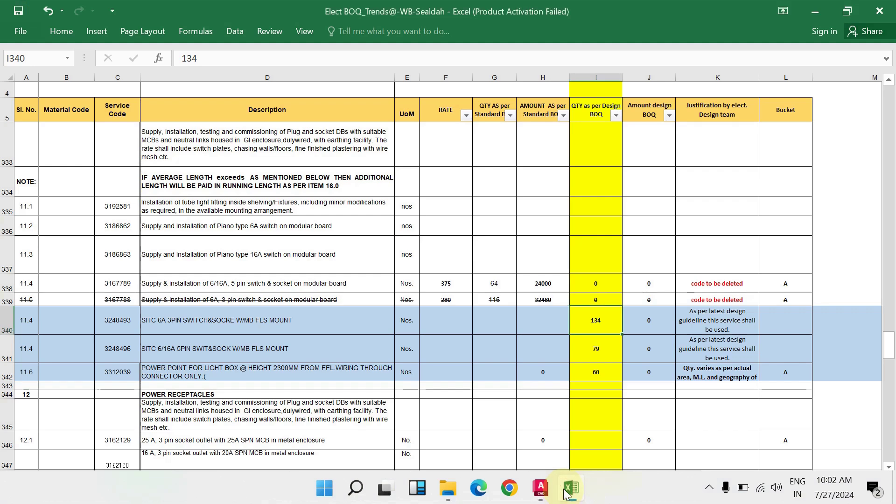
{"action": "left_click", "coordinate": [567, 490]}
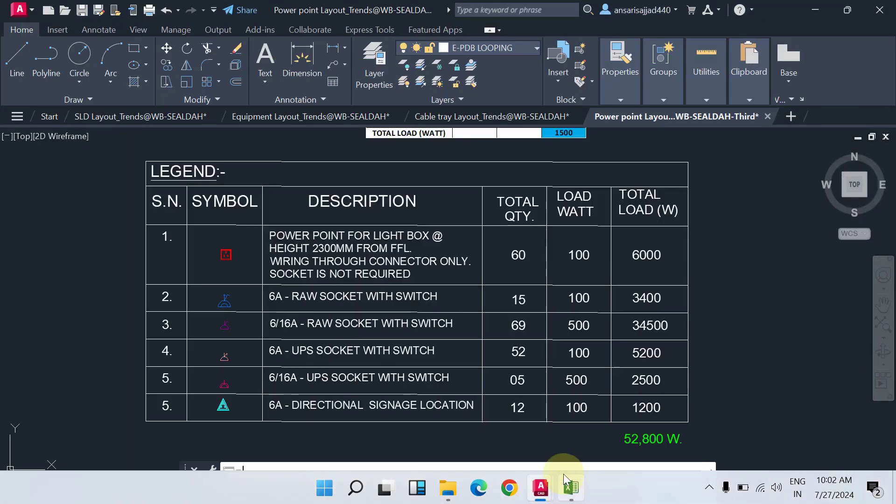
{"action": "scroll", "coordinate": [497, 319], "scroll_direction": "up", "scroll_amount": 2}
{"action": "scroll", "coordinate": [544, 292], "scroll_direction": "up", "scroll_amount": 1}
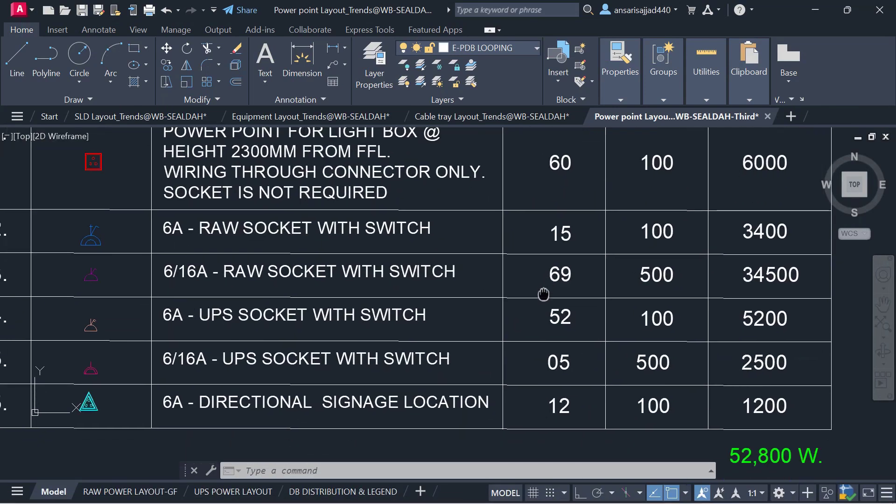
{"action": "scroll", "coordinate": [559, 234], "scroll_direction": "down", "scroll_amount": 3}
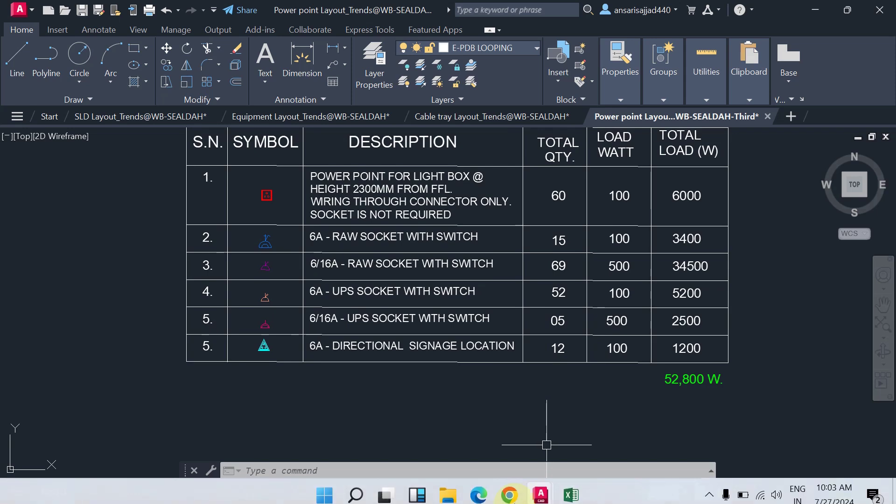
Step: Compare the BOQ's 6/16A switch-socket quantity with the raw and UPS 6/16A rows of the AutoCAD power point legend
{"action": "left_click", "coordinate": [571, 488]}
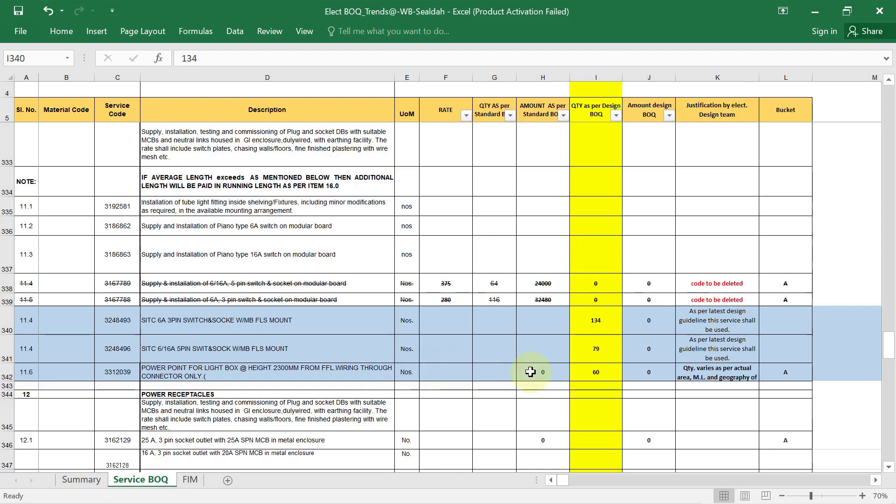
{"action": "left_click", "coordinate": [570, 490]}
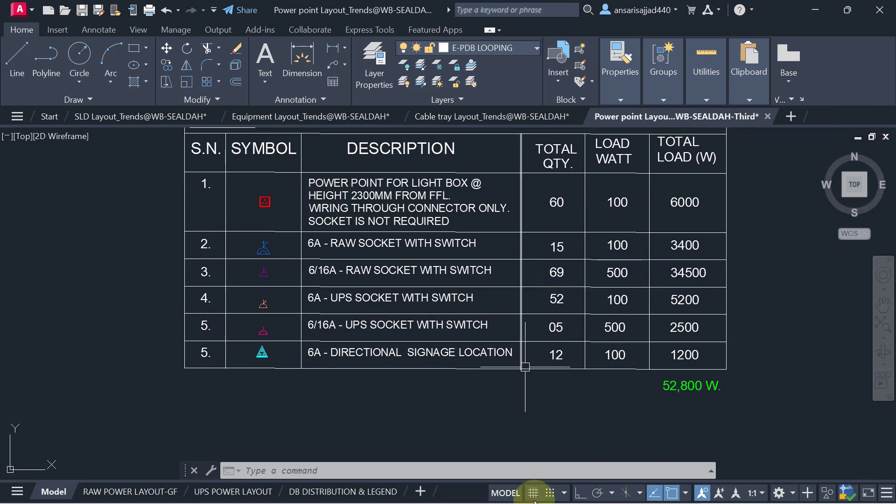
{"action": "left_click", "coordinate": [574, 486]}
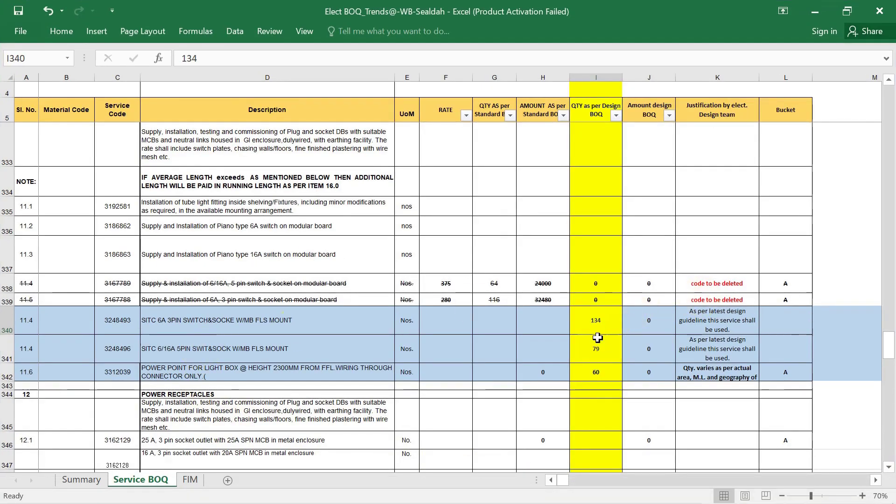
{"action": "left_click", "coordinate": [572, 494]}
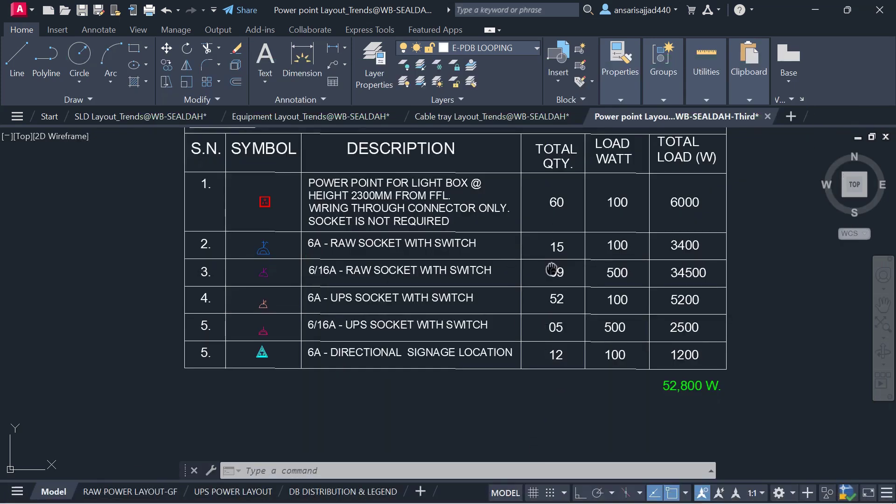
{"action": "left_click_drag", "start_coordinate": [552, 268], "coordinate": [551, 274]}
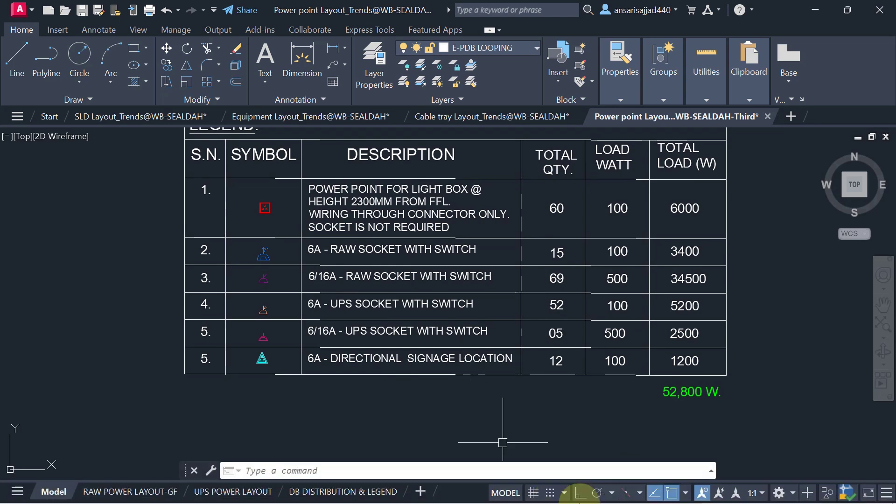
{"action": "left_click", "coordinate": [571, 488]}
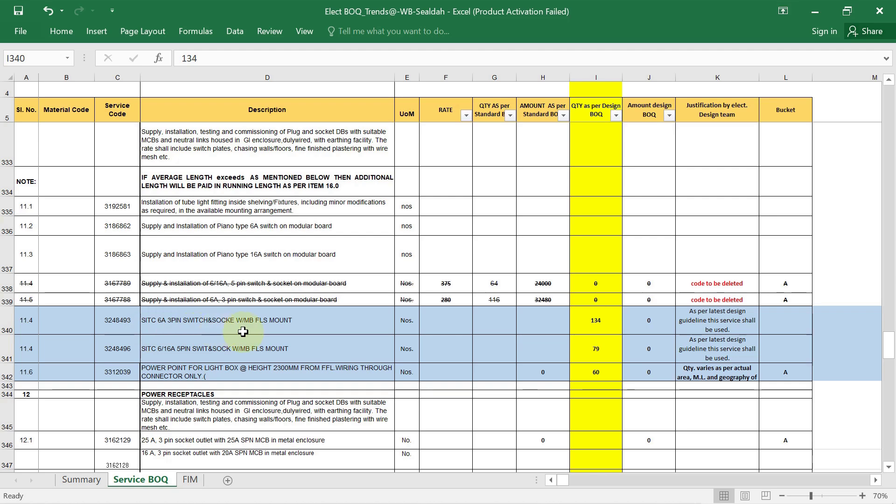
Step: Recheck the BOQ's 6A, 6/16A and light box point quantities once more against the AutoCAD power point legend
{"action": "left_click", "coordinate": [610, 324]}
{"action": "mouse_move", "coordinate": [594, 499]}
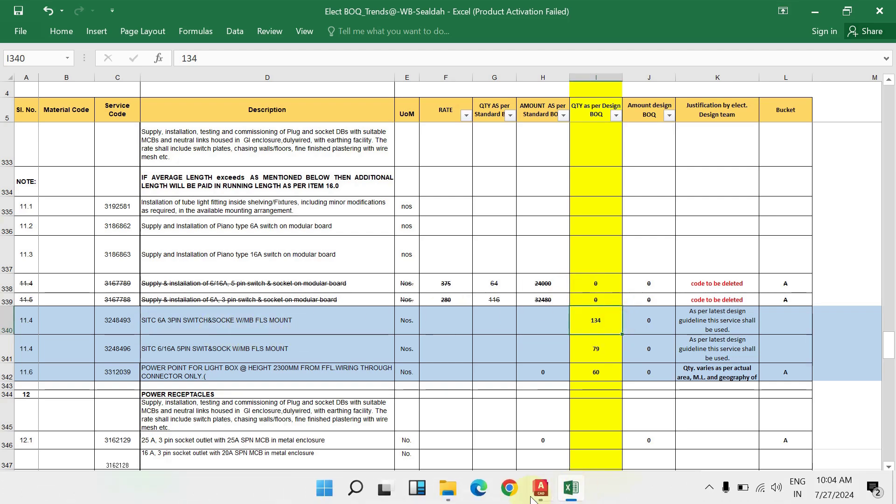
{"action": "mouse_move", "coordinate": [540, 486]}
{"action": "left_click", "coordinate": [623, 438]}
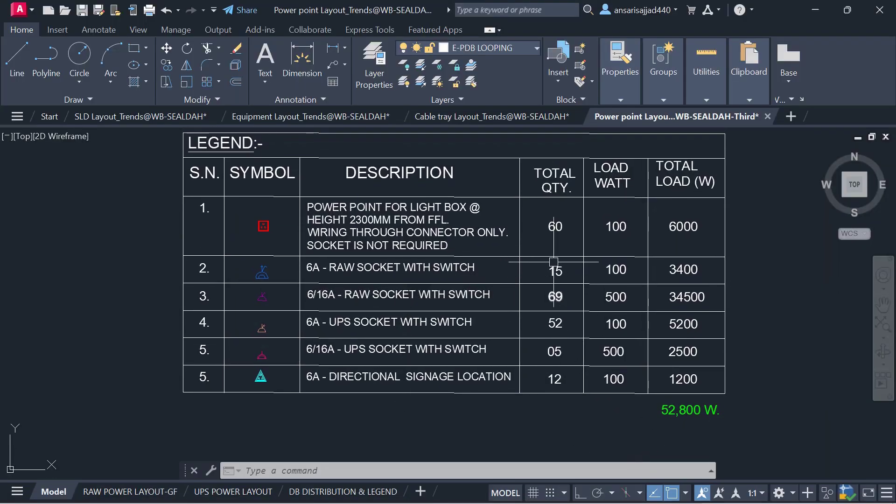
{"action": "left_click", "coordinate": [571, 493]}
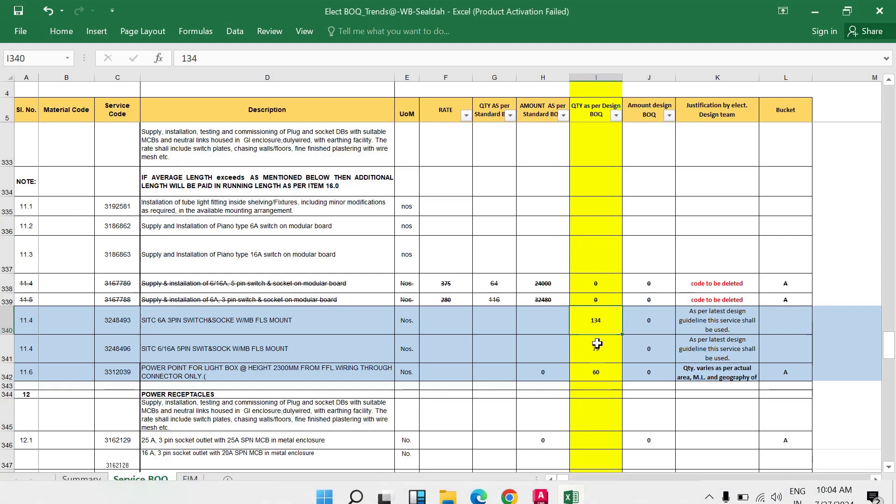
{"action": "scroll", "coordinate": [598, 344], "scroll_direction": "down", "scroll_amount": 1}
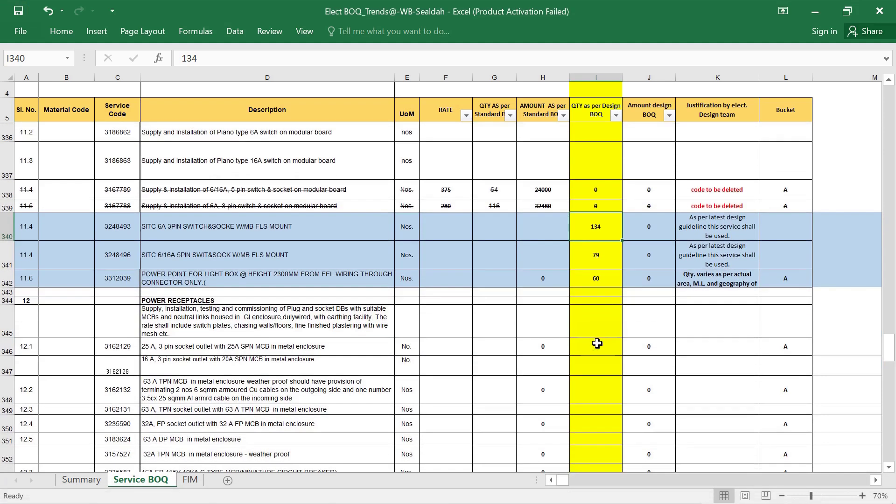
{"action": "left_click", "coordinate": [592, 283]}
Step: Locate the BOQ's 15.8 circuit wiring quantities and open the Lighting and Power circuit BOQ workbook from the Sealdah folder
{"action": "scroll", "coordinate": [592, 282], "scroll_direction": "down", "scroll_amount": 4}
{"action": "scroll", "coordinate": [592, 282], "scroll_direction": "down", "scroll_amount": 3}
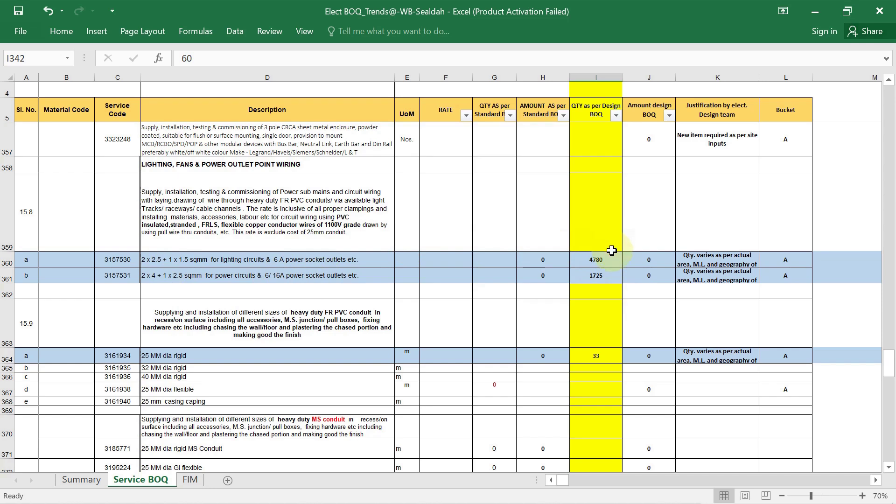
{"action": "mouse_move", "coordinate": [571, 492]}
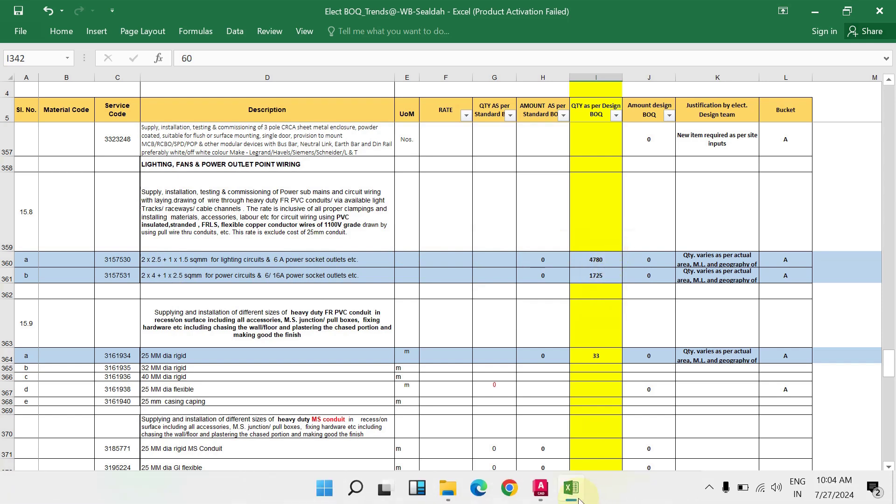
{"action": "left_click", "coordinate": [442, 497]}
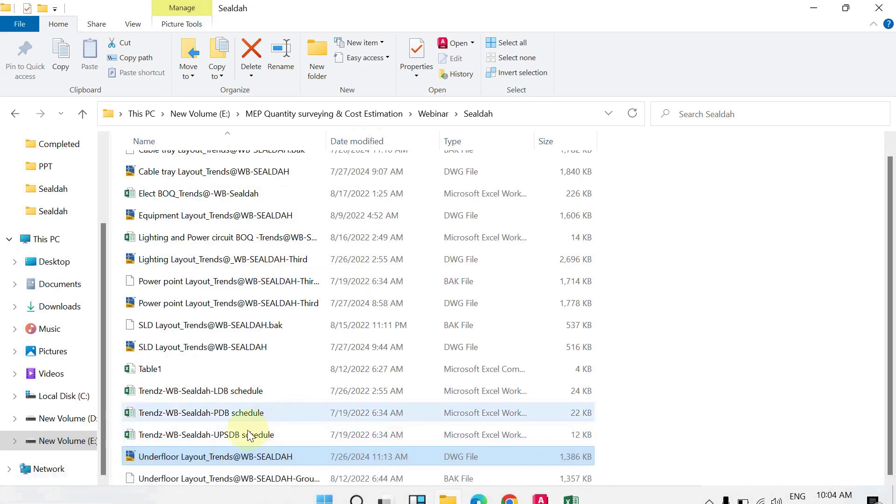
{"action": "scroll", "coordinate": [218, 438], "scroll_direction": "up", "scroll_amount": 1}
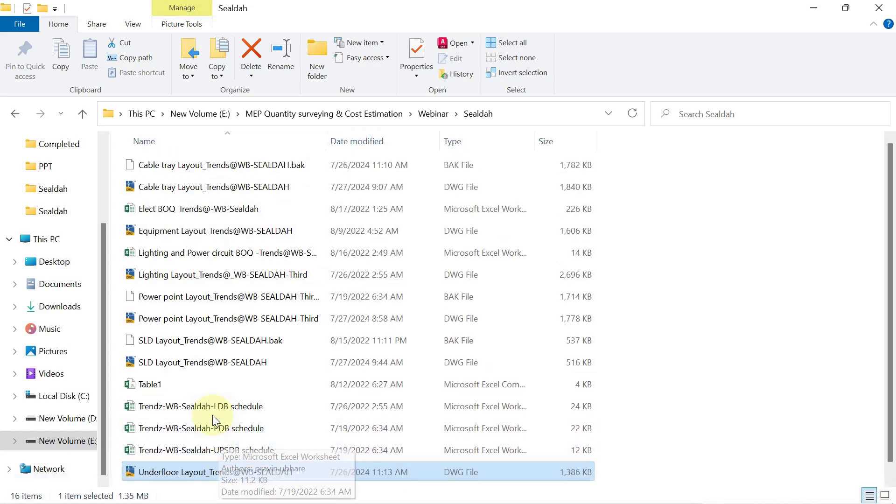
{"action": "double_click", "coordinate": [209, 254]}
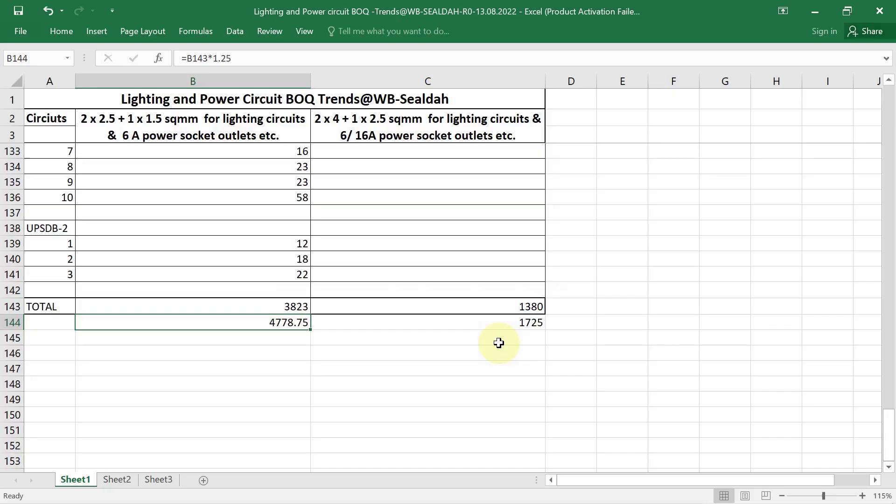
Step: Examine the circuit wire lengths for each LDB, PDB and UPSDB and the totals with their 1.25 factor for both wire sizes
{"action": "scroll", "coordinate": [122, 318], "scroll_direction": "up", "scroll_amount": 3}
{"action": "scroll", "coordinate": [122, 317], "scroll_direction": "up", "scroll_amount": 19}
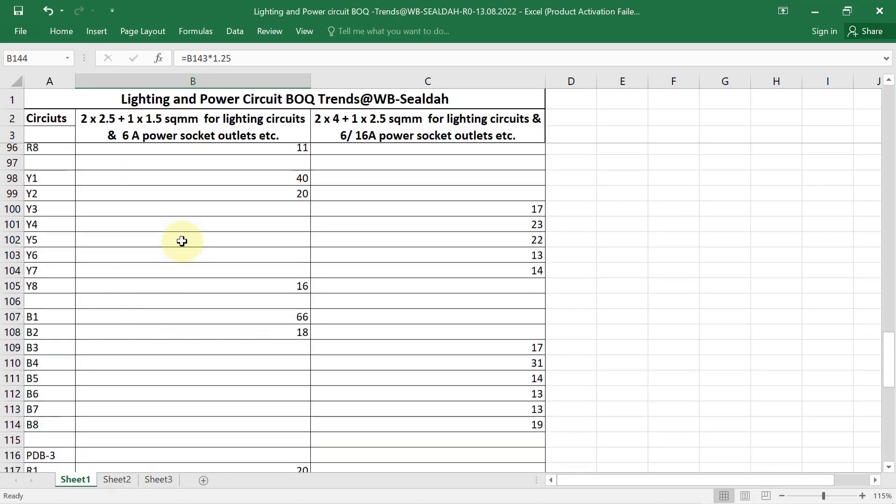
{"action": "scroll", "coordinate": [189, 193], "scroll_direction": "up", "scroll_amount": 20}
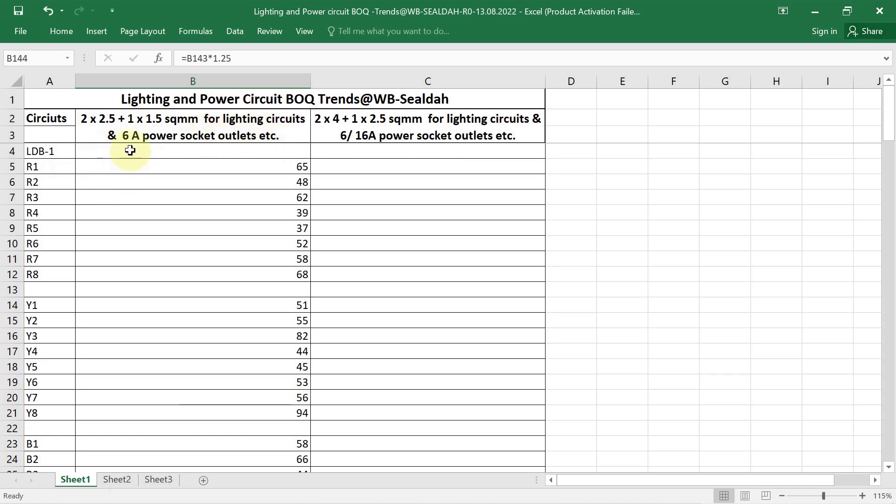
{"action": "scroll", "coordinate": [265, 162], "scroll_direction": "down", "scroll_amount": 20}
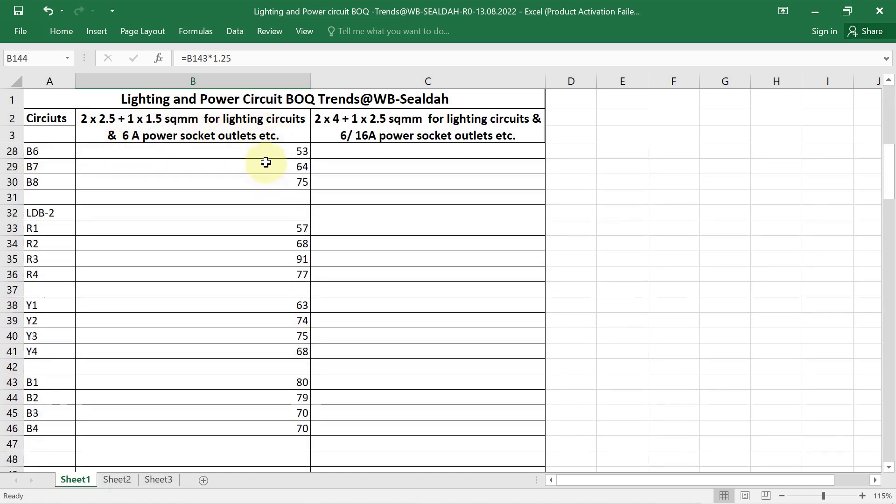
{"action": "scroll", "coordinate": [265, 162], "scroll_direction": "down", "scroll_amount": 20}
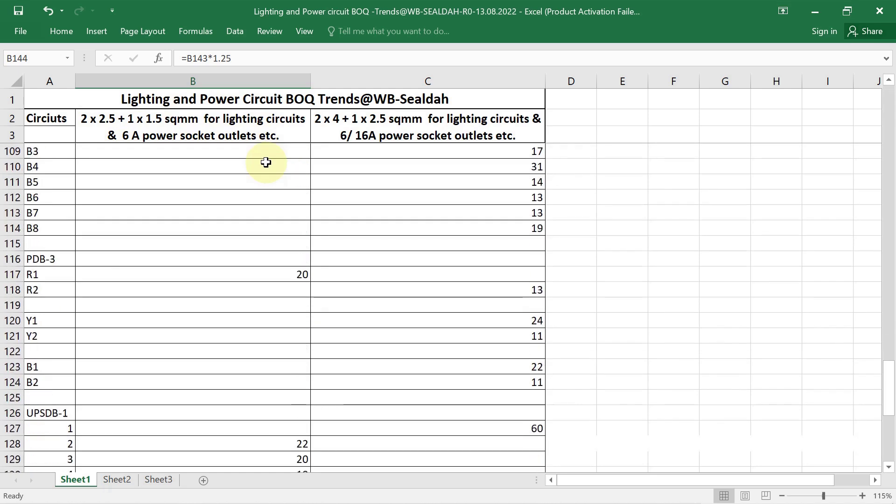
{"action": "scroll", "coordinate": [277, 200], "scroll_direction": "up", "scroll_amount": 2}
{"action": "scroll", "coordinate": [277, 200], "scroll_direction": "up", "scroll_amount": 2}
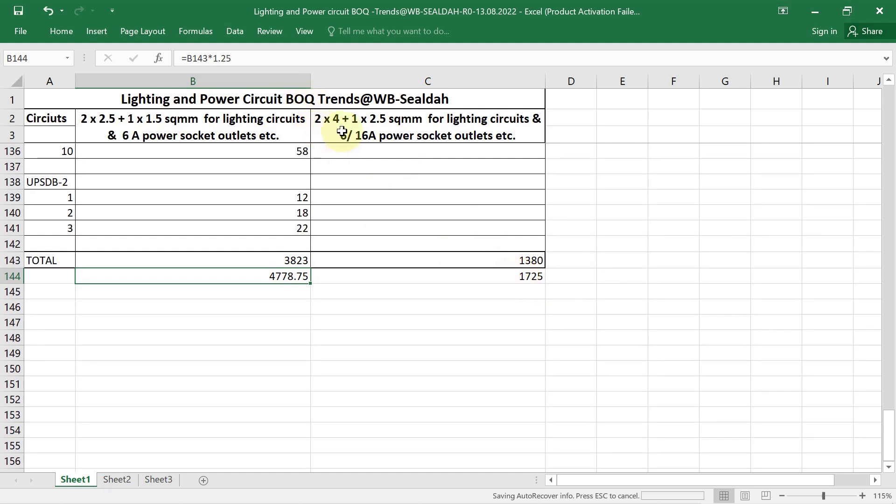
{"action": "mouse_move", "coordinate": [585, 489]}
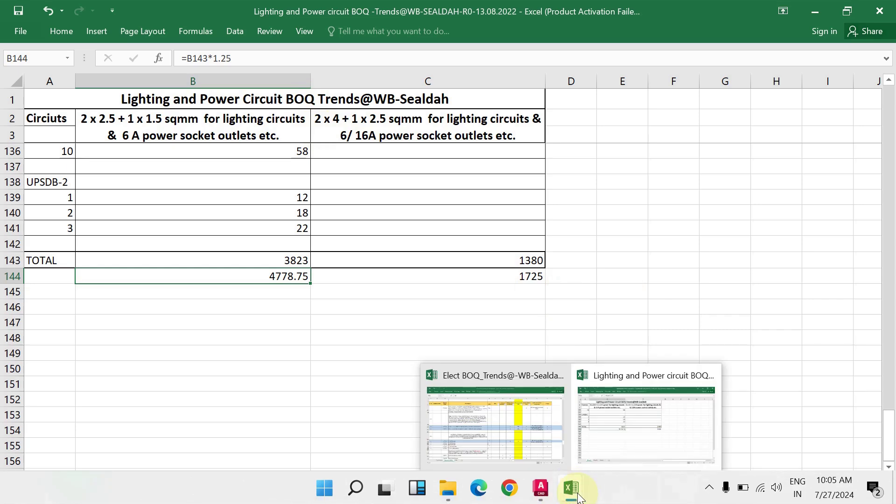
Step: Return to the Elect BOQ workbook and check the design quantities of both 15.8 circuit wiring sizes against the circuit totals
{"action": "left_click", "coordinate": [535, 439]}
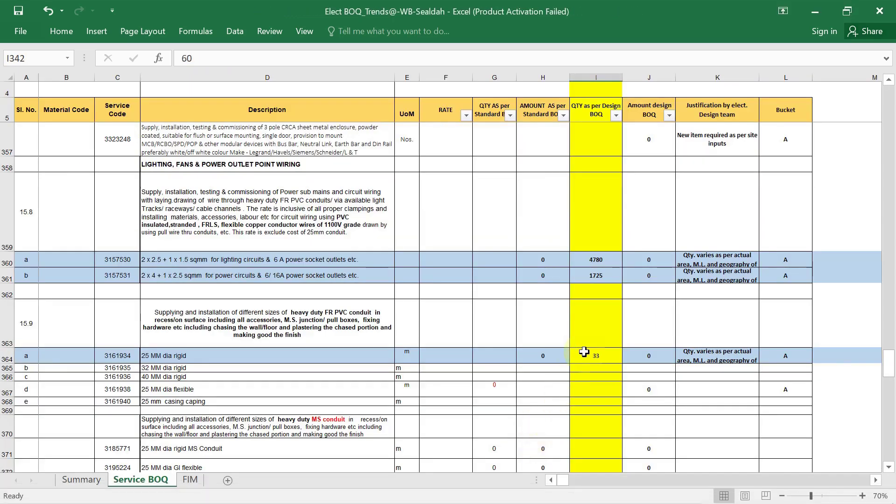
{"action": "left_click", "coordinate": [606, 260]}
{"action": "left_click", "coordinate": [610, 274]}
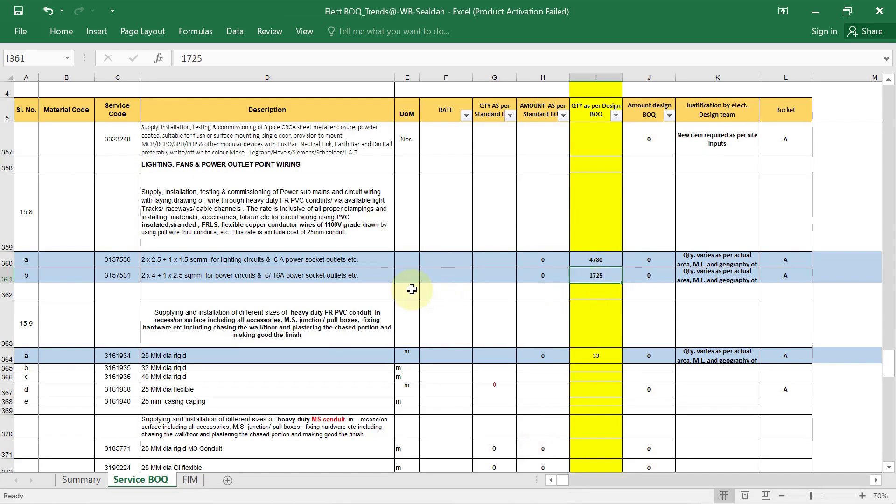
{"action": "scroll", "coordinate": [420, 285], "scroll_direction": "down", "scroll_amount": 1}
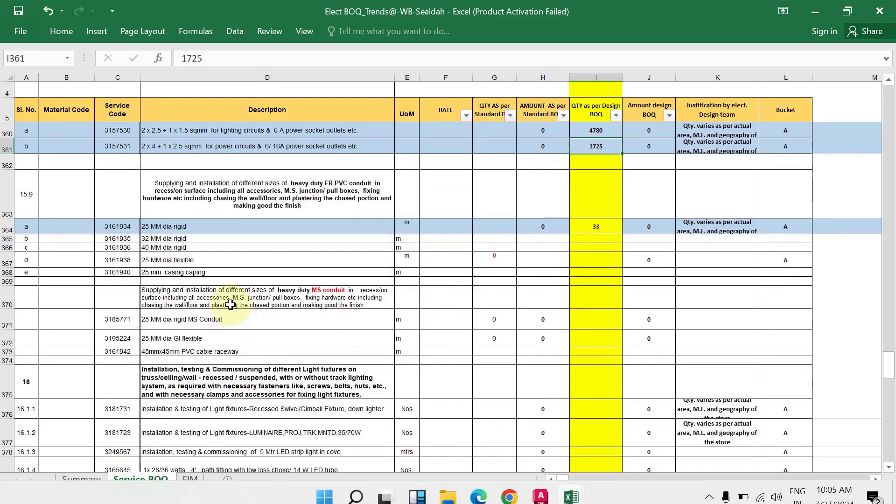
{"action": "scroll", "coordinate": [231, 304], "scroll_direction": "up", "scroll_amount": 2}
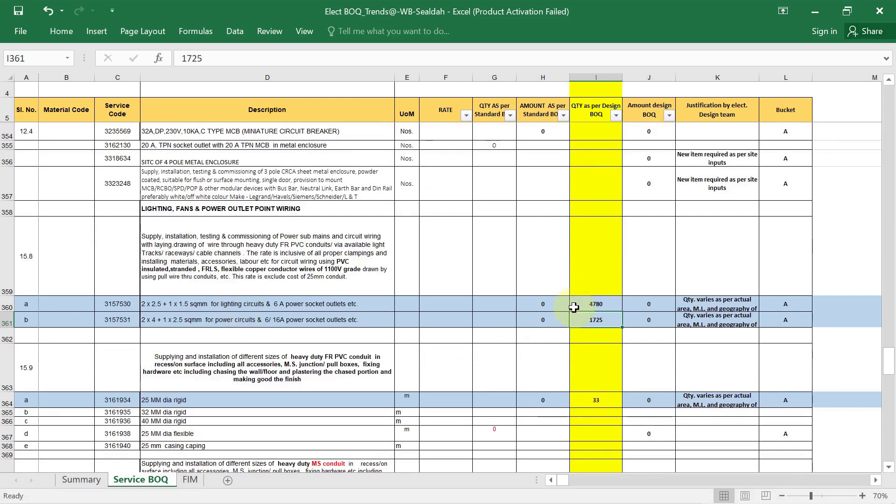
{"action": "scroll", "coordinate": [574, 307], "scroll_direction": "down", "scroll_amount": 1}
{"action": "scroll", "coordinate": [573, 306], "scroll_direction": "down", "scroll_amount": 1}
{"action": "scroll", "coordinate": [460, 306], "scroll_direction": "up", "scroll_amount": 1}
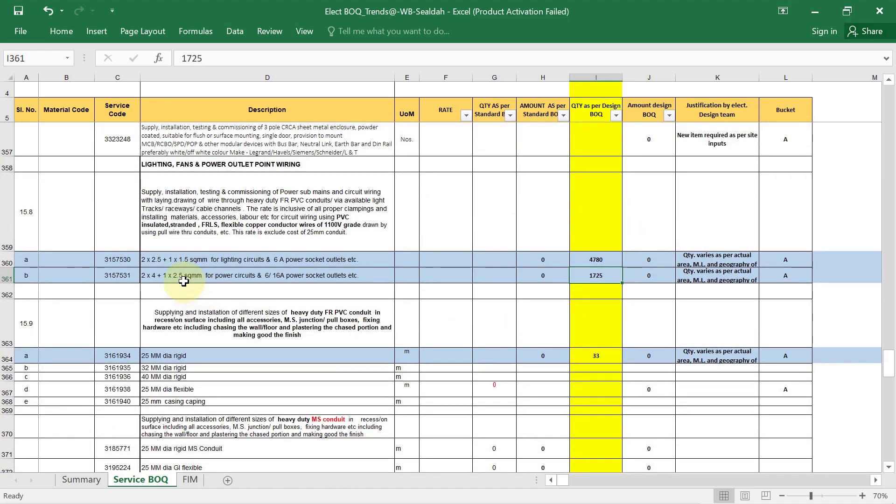
Step: Compare the light fixture and track quantities under item 16.1 of the Service BOQ with the lighting fixtures on the FIM sheet
{"action": "scroll", "coordinate": [526, 290], "scroll_direction": "down", "scroll_amount": 5}
{"action": "scroll", "coordinate": [535, 290], "scroll_direction": "down", "scroll_amount": 2}
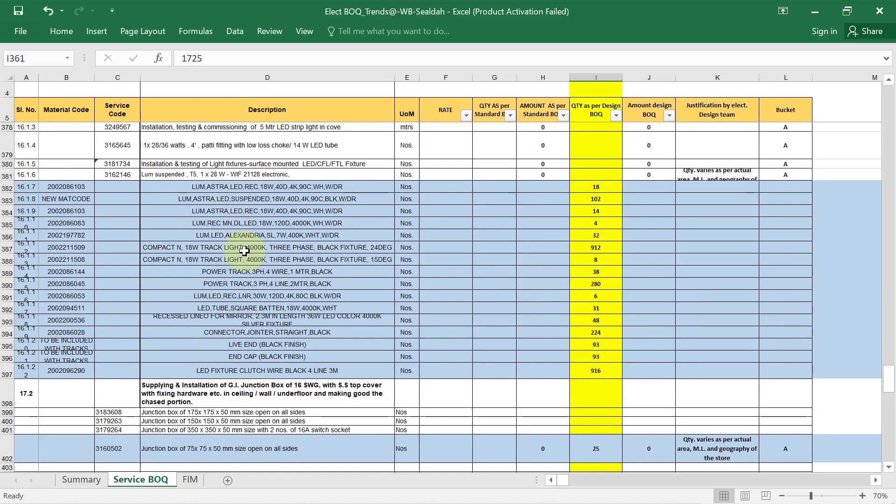
{"action": "left_click", "coordinate": [190, 482]}
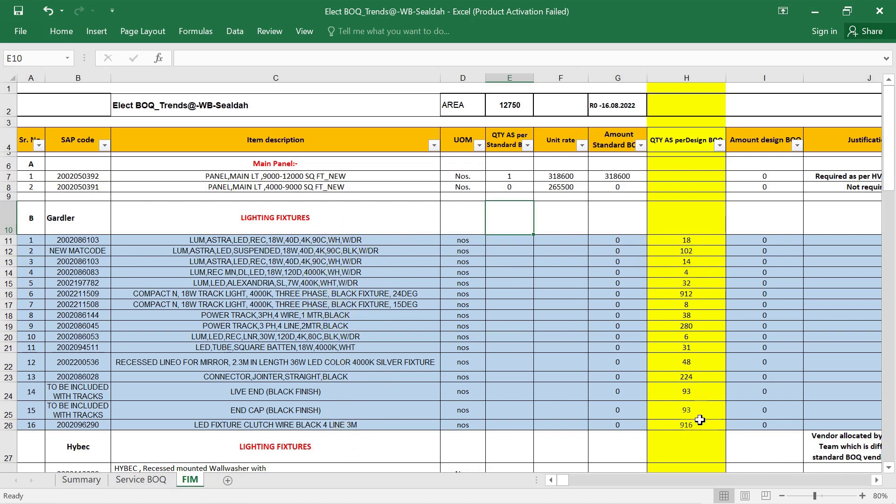
{"action": "left_click", "coordinate": [149, 485]}
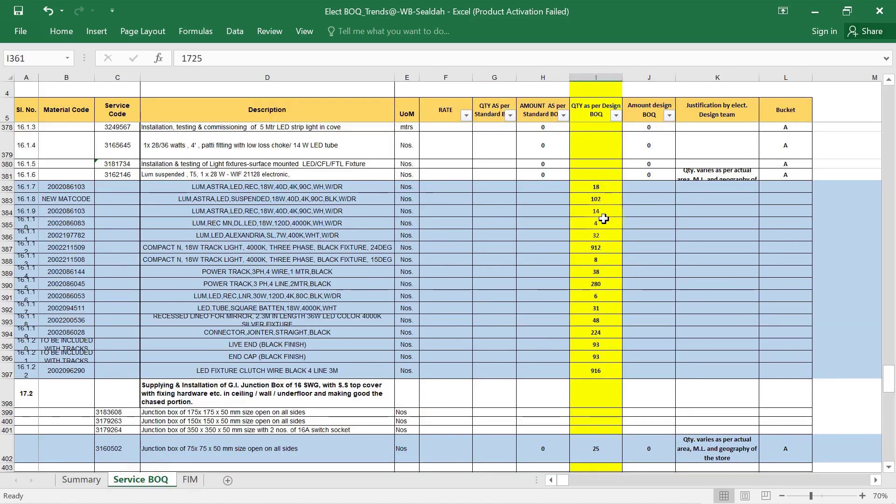
Step: Locate the BOQ's 75 x 75 x 50 mm junction box item and check its quantity in the AutoCAD Underfloor Layout legend
{"action": "scroll", "coordinate": [451, 314], "scroll_direction": "down", "scroll_amount": 2}
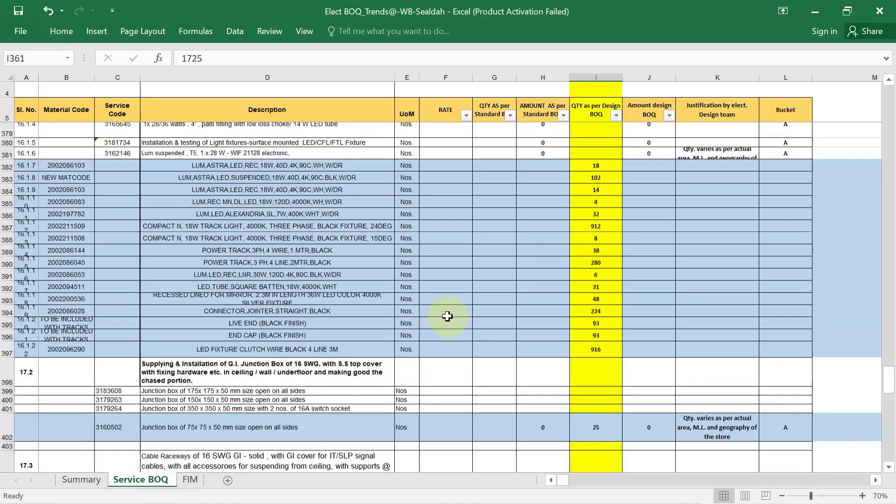
{"action": "scroll", "coordinate": [442, 319], "scroll_direction": "down", "scroll_amount": 1}
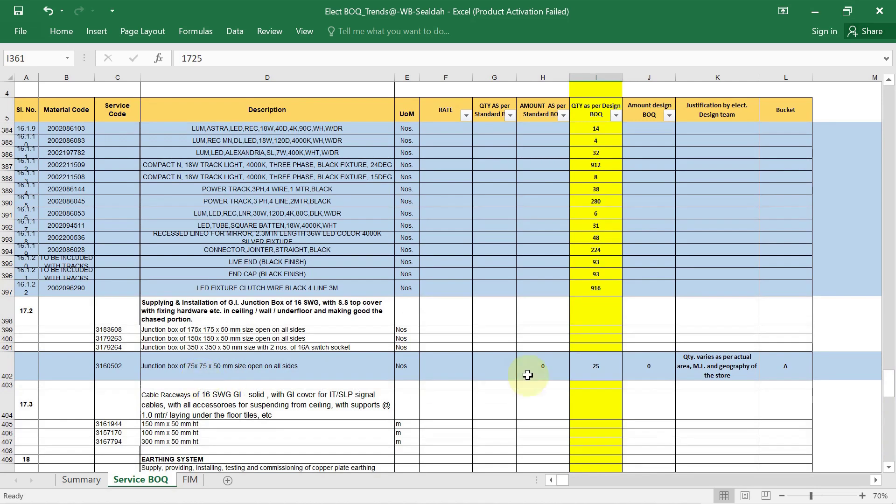
{"action": "mouse_move", "coordinate": [541, 485]}
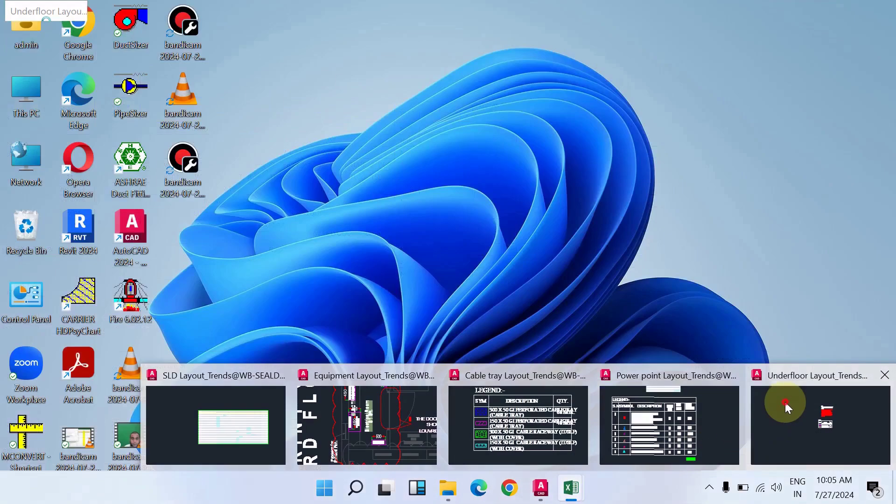
{"action": "left_click", "coordinate": [780, 407]}
{"action": "scroll", "coordinate": [489, 297], "scroll_direction": "up", "scroll_amount": 5}
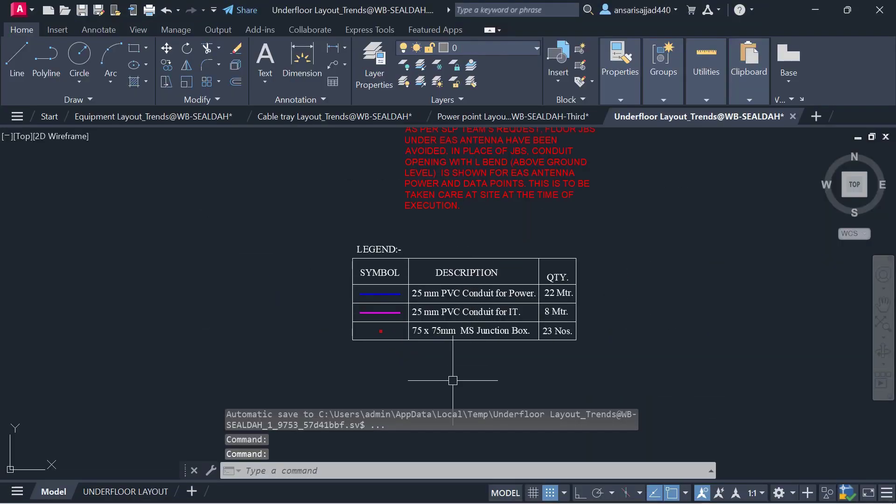
{"action": "scroll", "coordinate": [439, 354], "scroll_direction": "up", "scroll_amount": 2}
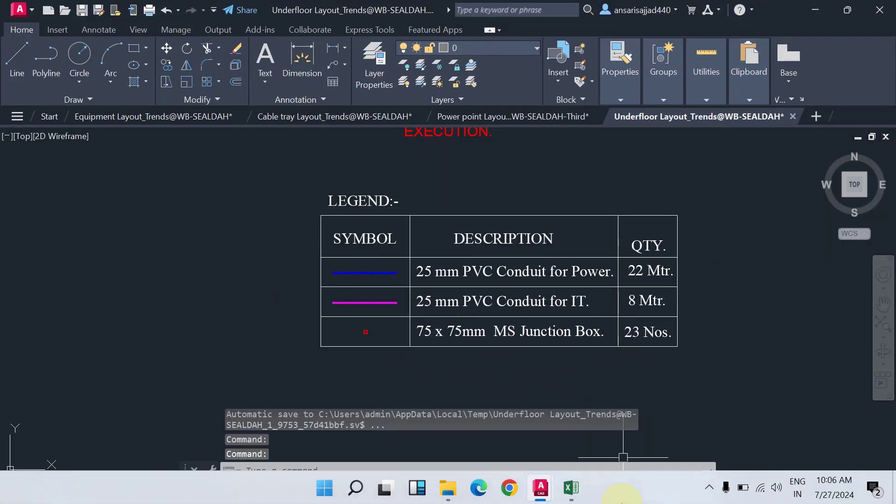
Step: In the Elect BOQ workbook, set the design quantity of the 75 x 75 x 50 mm junction box to 23
{"action": "mouse_move", "coordinate": [570, 487]}
{"action": "left_click", "coordinate": [537, 438]}
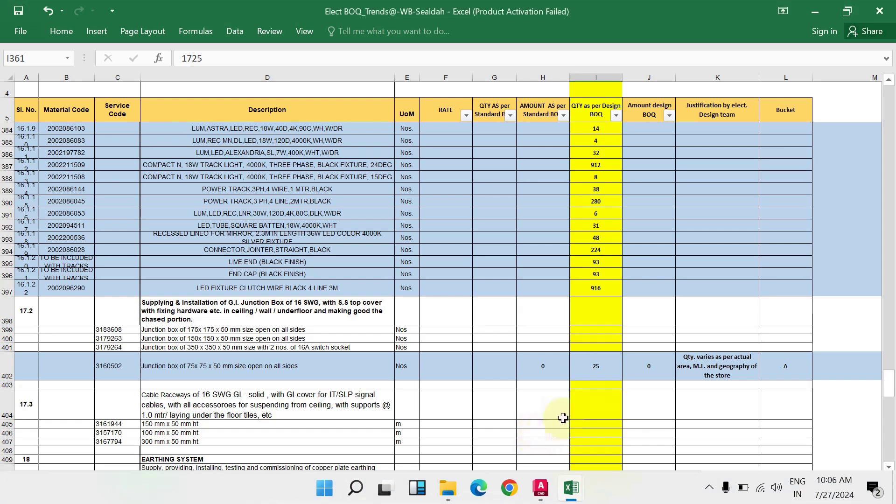
{"action": "left_click", "coordinate": [599, 364]}
{"action": "type", "text": "23"}
{"action": "key", "text": "Return"}
{"action": "key", "text": "Return"}
Step: Review the remaining Service BOQ items from earthing through safety equipment, external signage and site-specific work, and return to the sheet's beginning
{"action": "scroll", "coordinate": [485, 420], "scroll_direction": "down", "scroll_amount": 5}
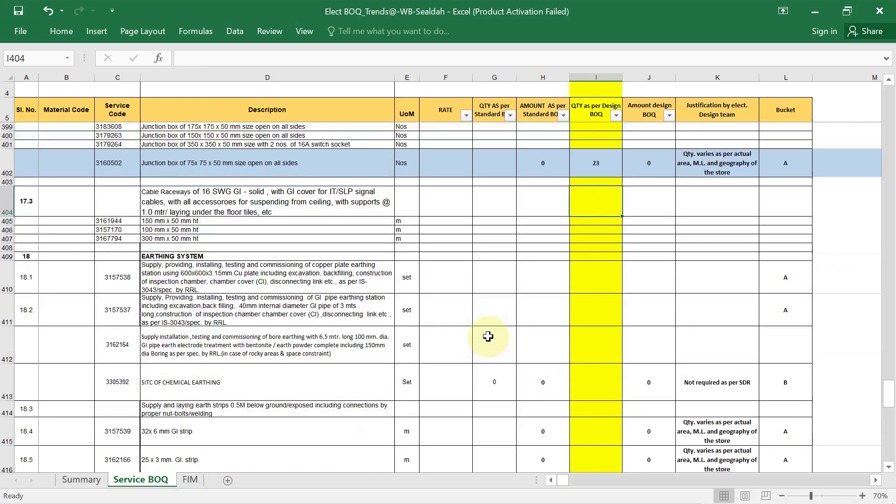
{"action": "scroll", "coordinate": [487, 336], "scroll_direction": "down", "scroll_amount": 6}
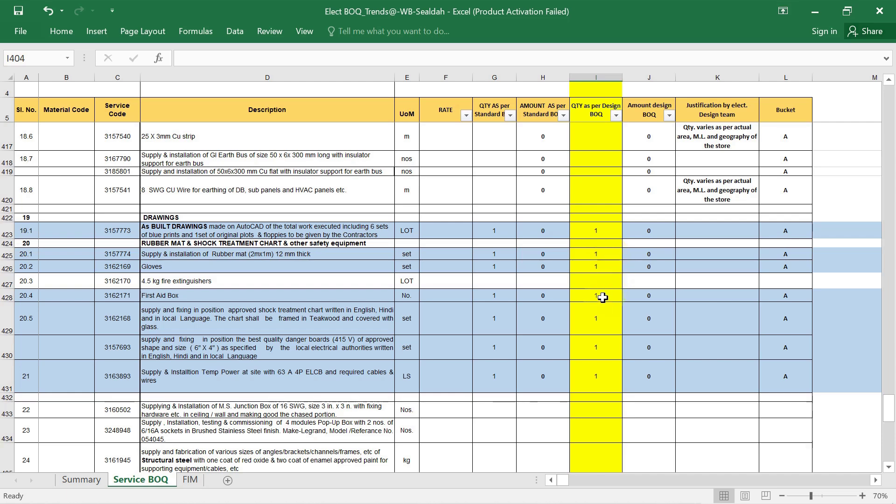
{"action": "scroll", "coordinate": [610, 342], "scroll_direction": "down", "scroll_amount": 18}
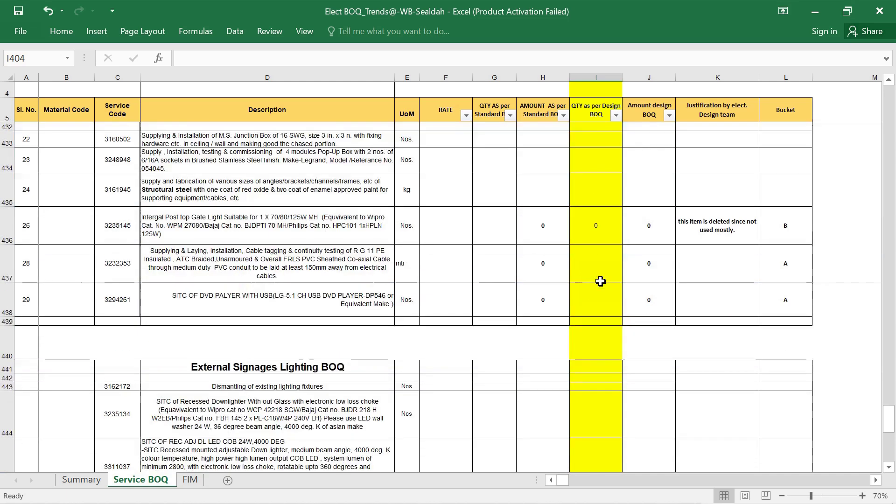
{"action": "scroll", "coordinate": [619, 275], "scroll_direction": "up", "scroll_amount": 13}
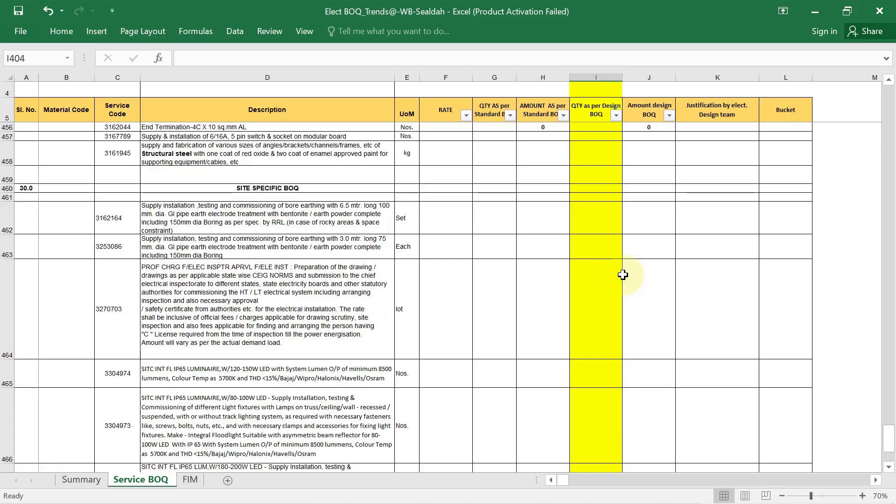
{"action": "left_click_drag", "start_coordinate": [888, 430], "coordinate": [887, 422]}
{"action": "left_click_drag", "start_coordinate": [880, 232], "coordinate": [863, 93]}
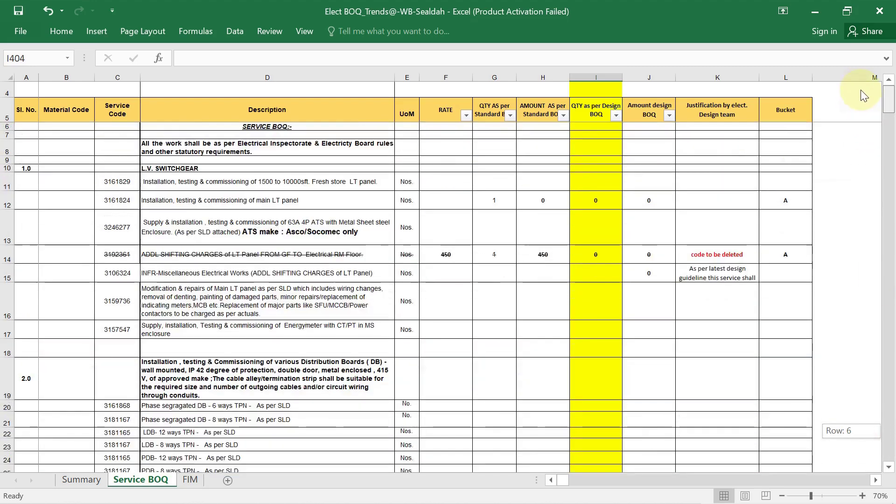
{"action": "left_click", "coordinate": [474, 326]}
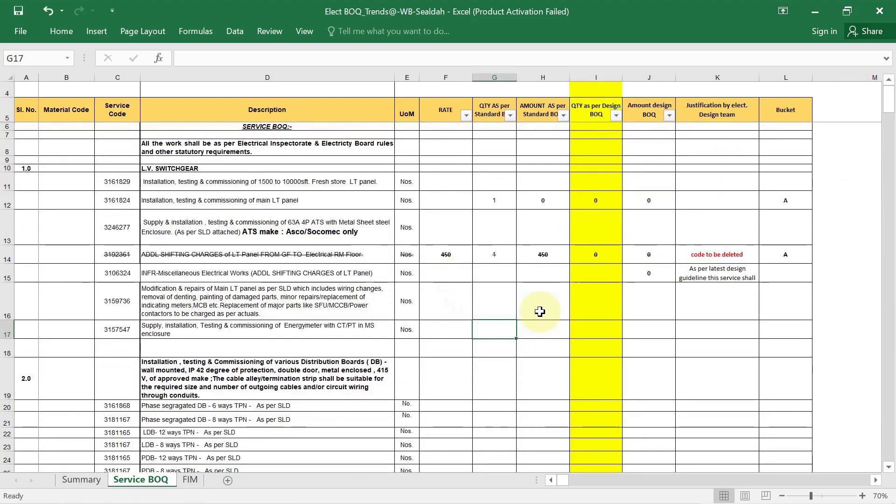
{"action": "left_click", "coordinate": [814, 186]}
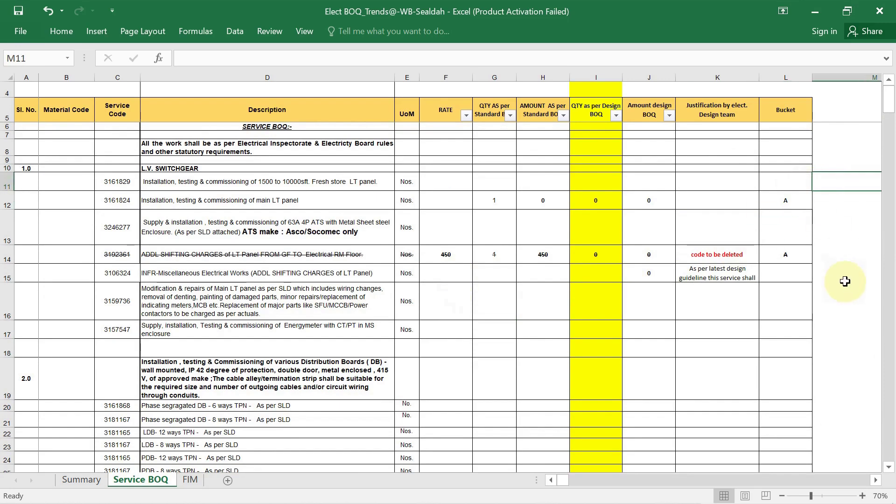